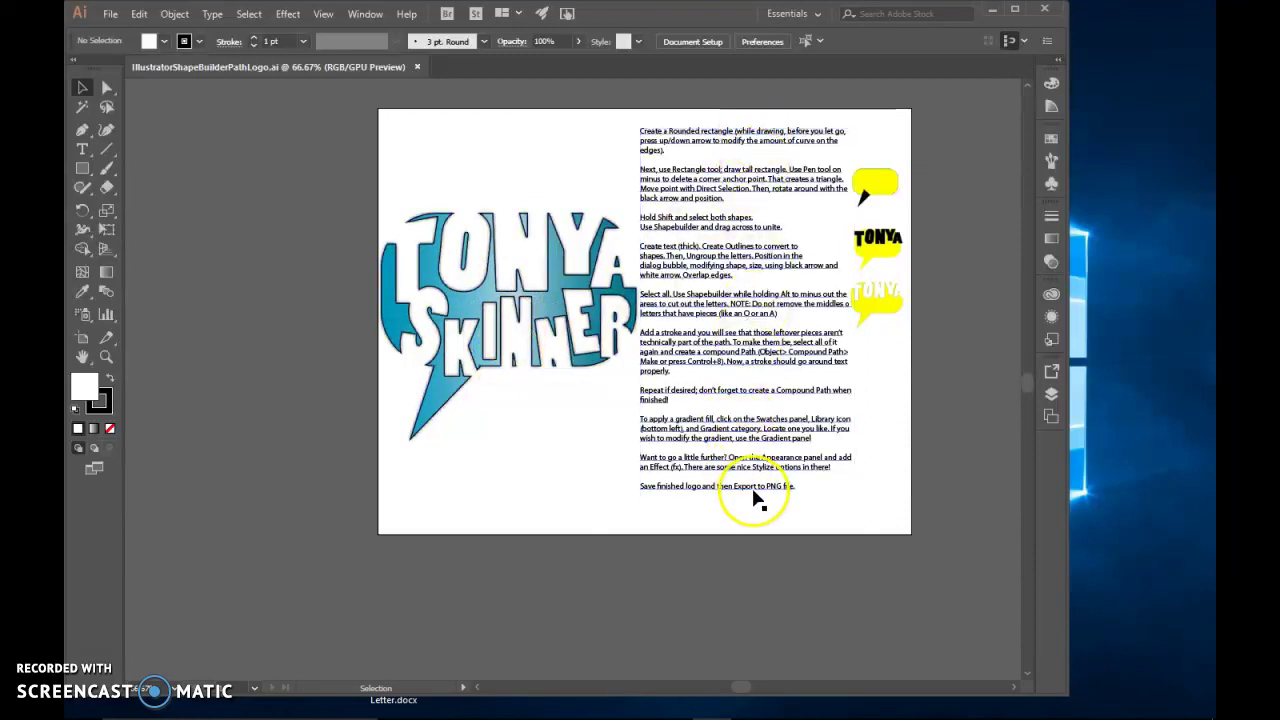
Drag the IllustratorShapeBuilderPathLogo.ai example tab out of the workspace and close it
left_click(245, 68)
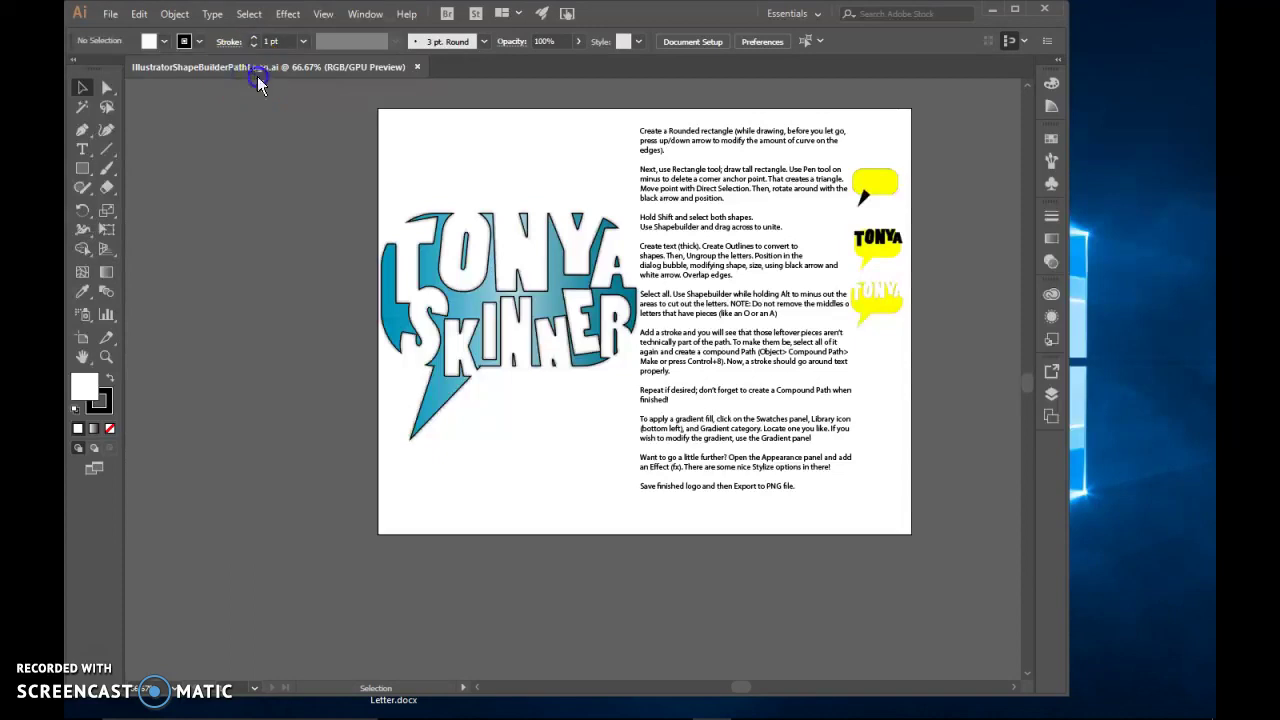
left_click_drag(258, 80, 1210, 290)
left_click(374, 177)
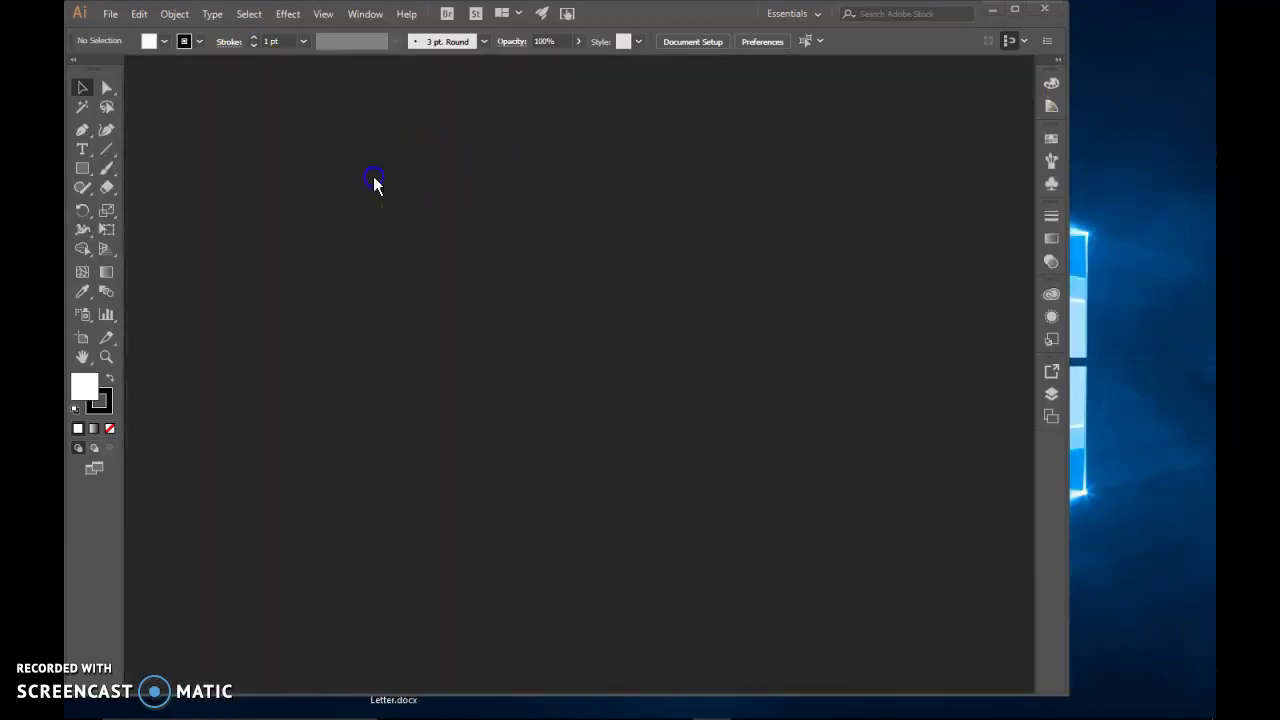
Create a new 600 × 600 px RGB document and shrink its floating window
left_click(110, 18)
left_click(124, 32)
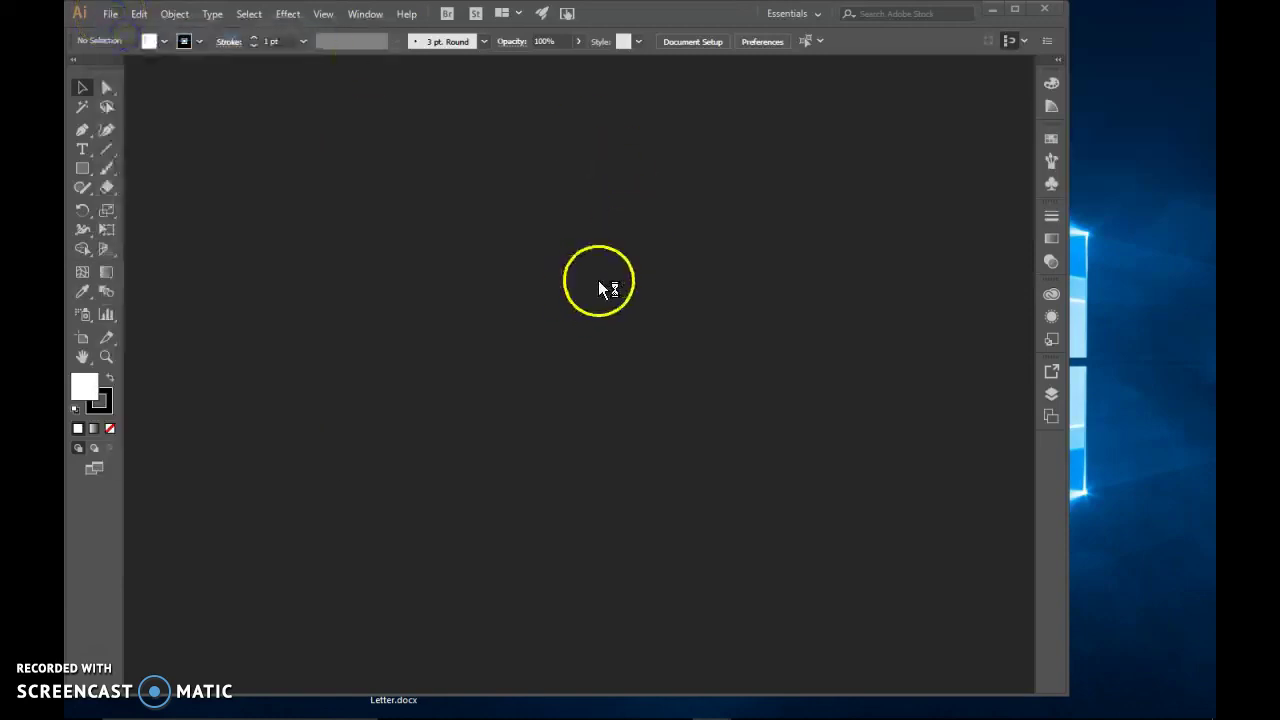
left_click(750, 168)
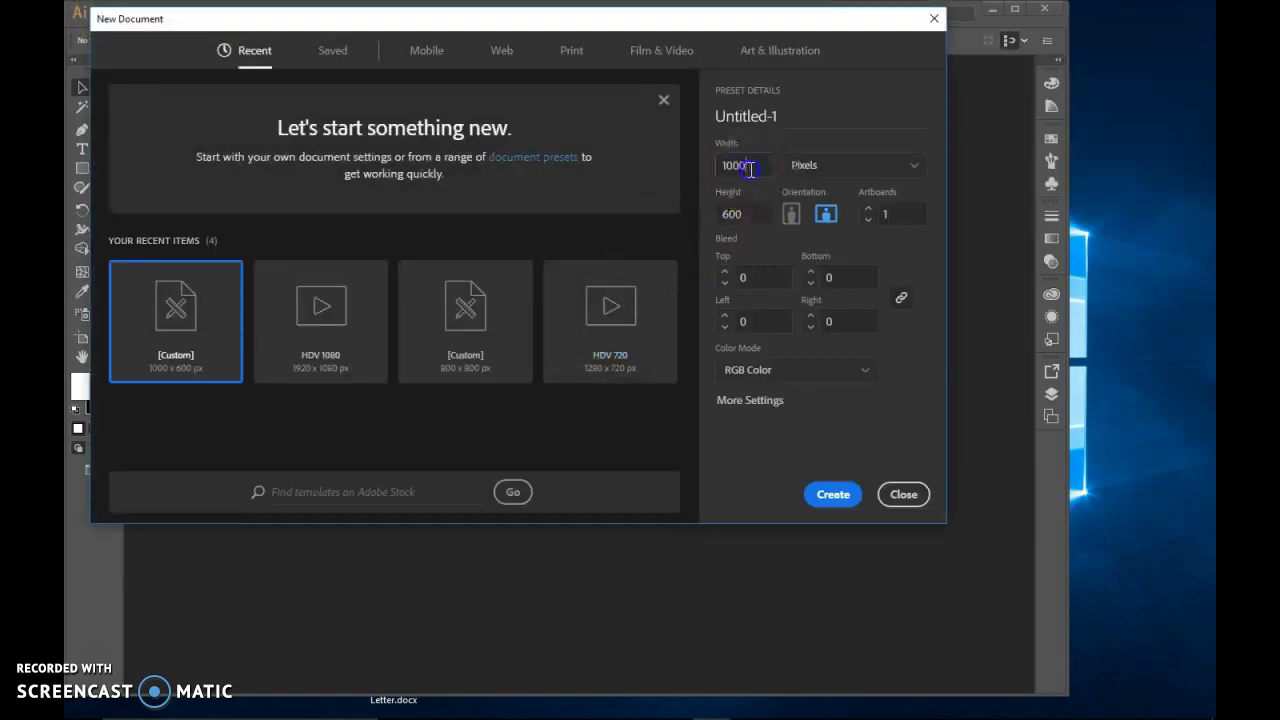
type("600")
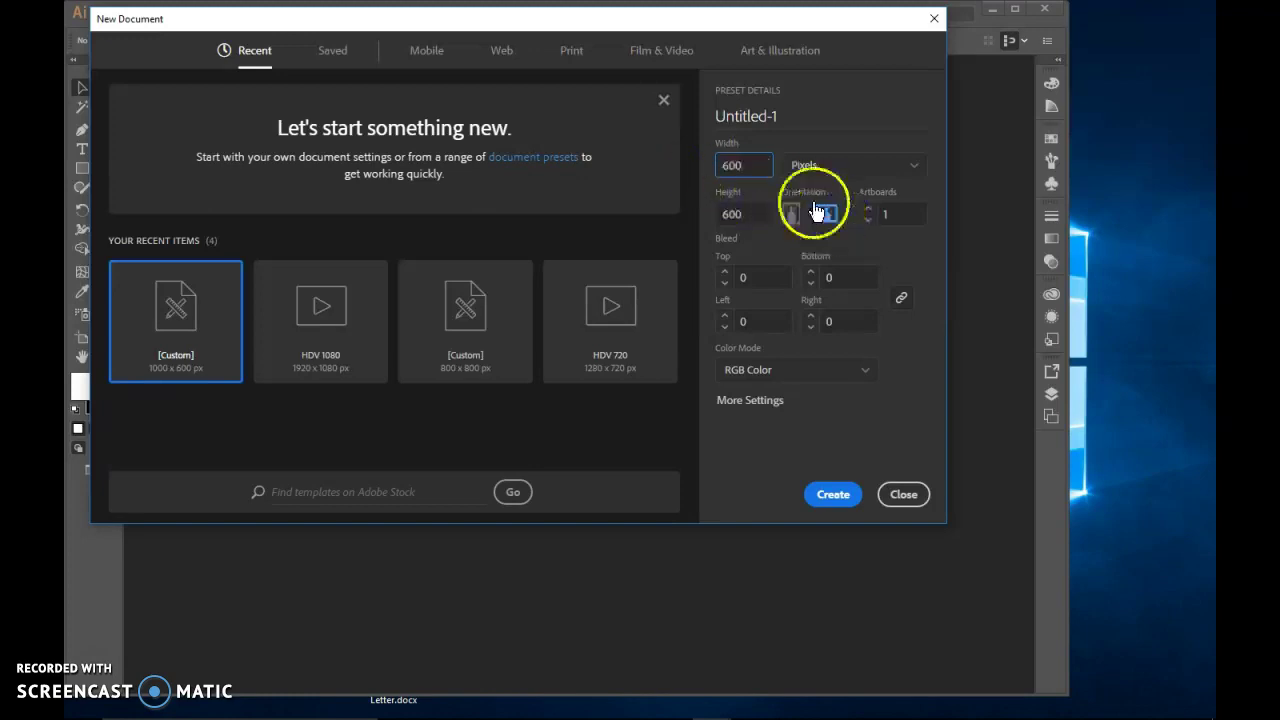
left_click(833, 500)
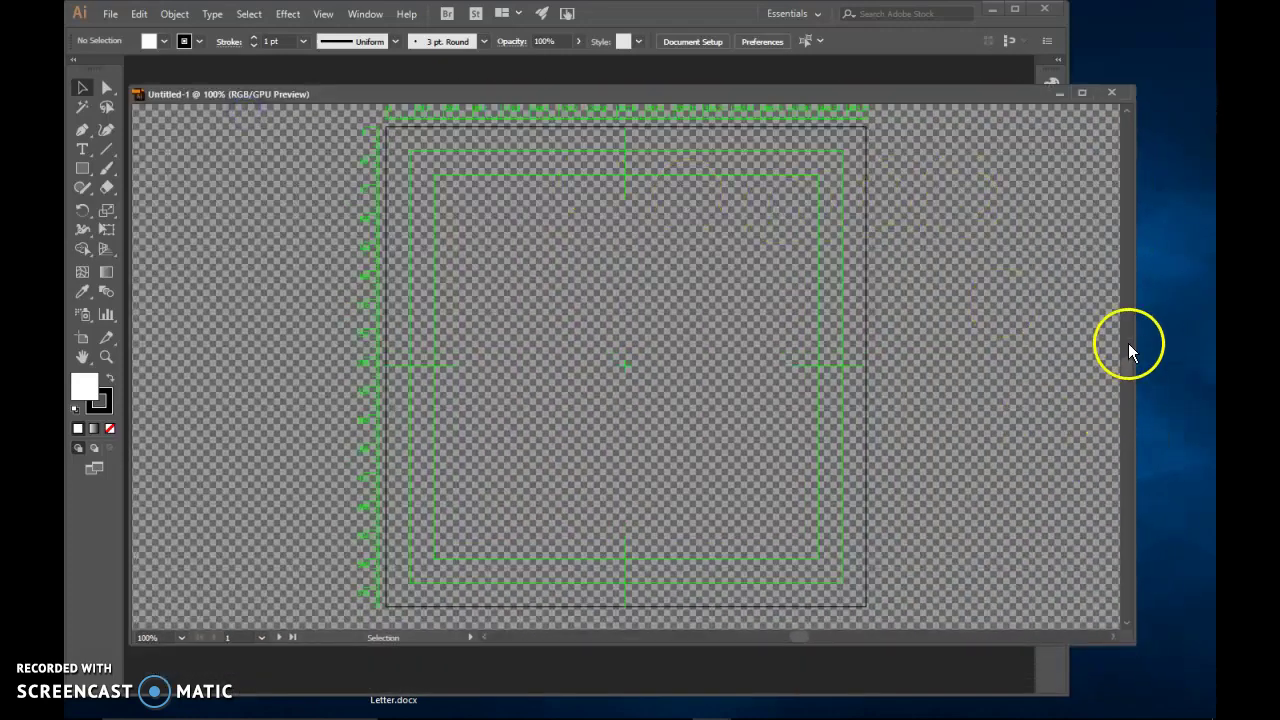
left_click_drag(1137, 342, 871, 310)
Dock Untitled-1 as a full tab and hide the transparency grid
left_click_drag(203, 95, 186, 71)
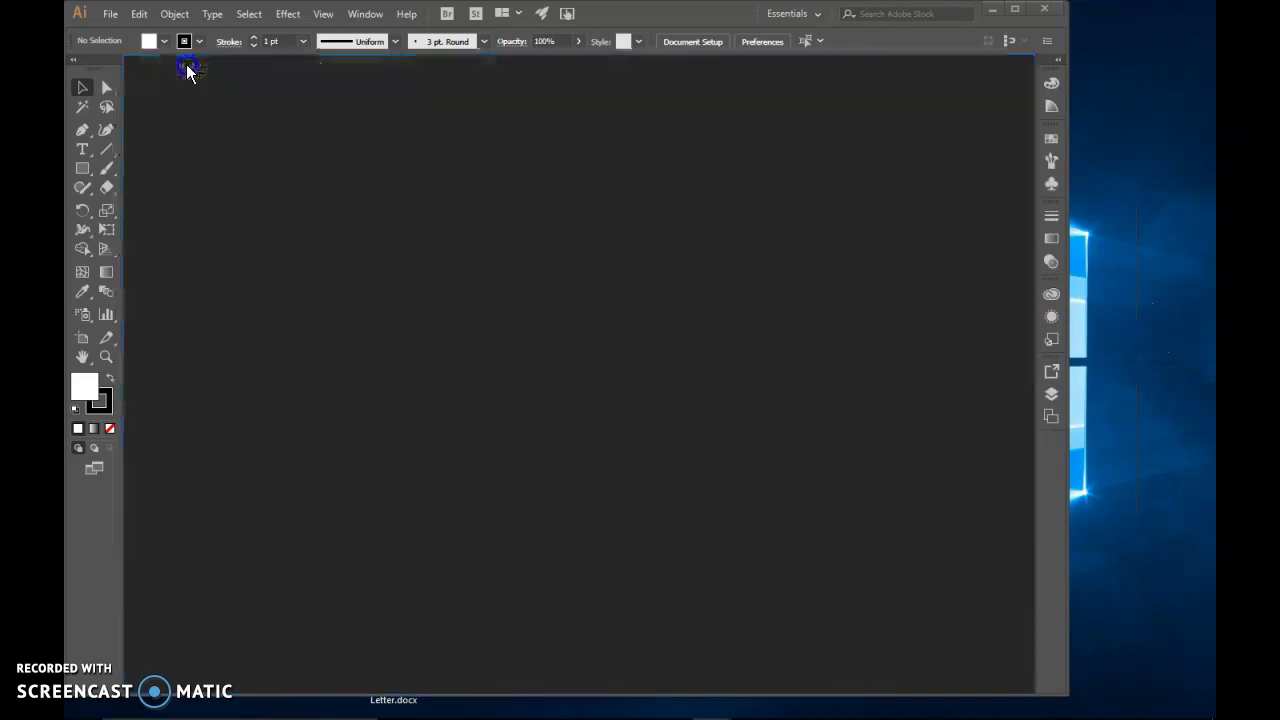
scroll(690, 412, "up", 1)
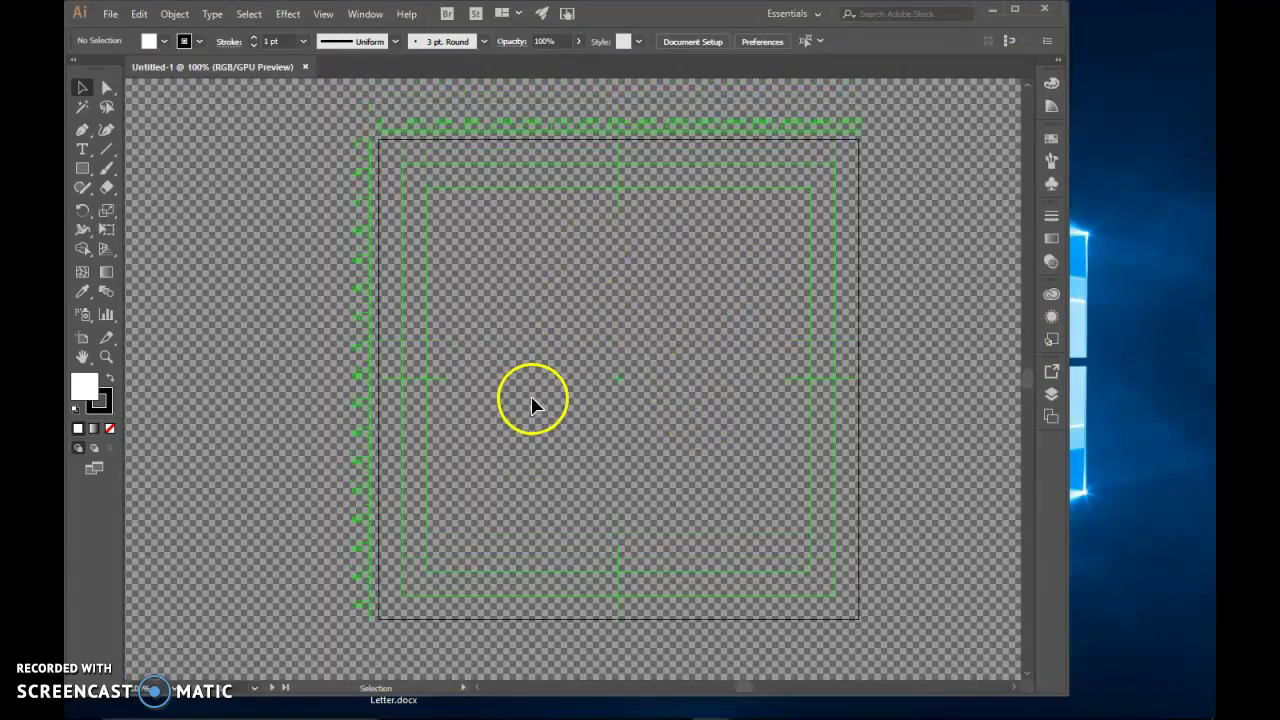
left_click(368, 14)
left_click(325, 16)
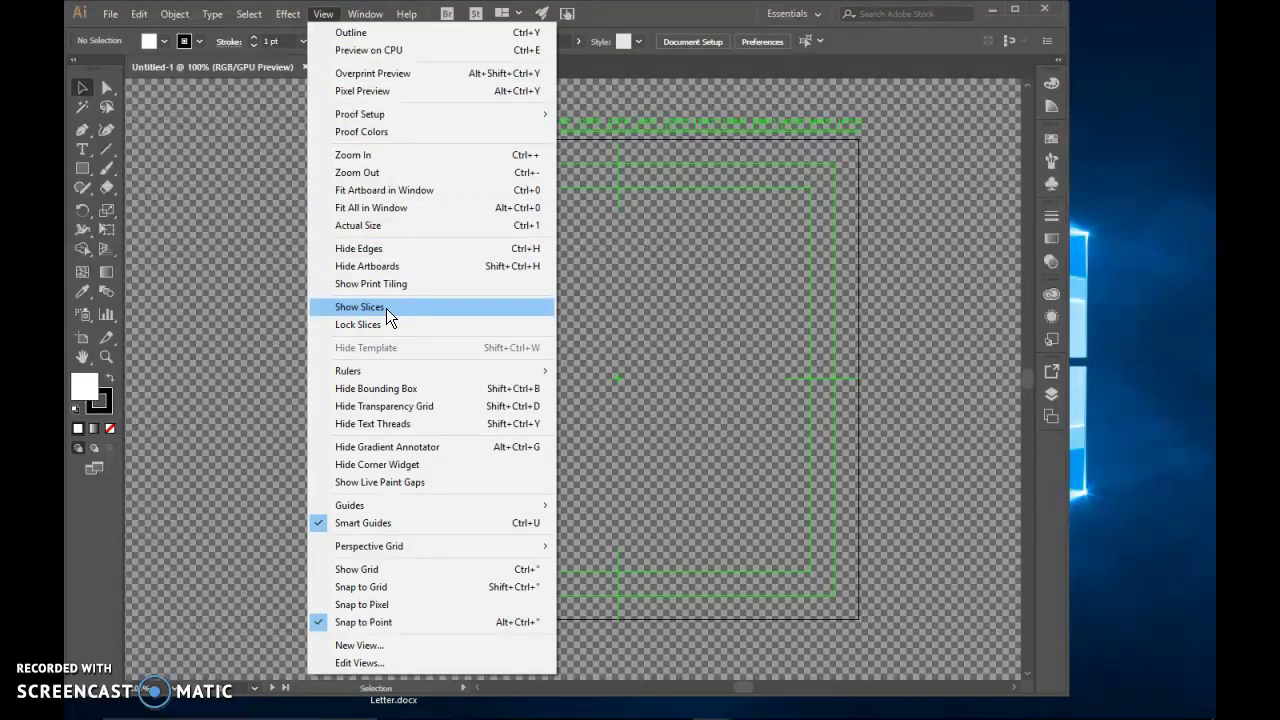
left_click(397, 411)
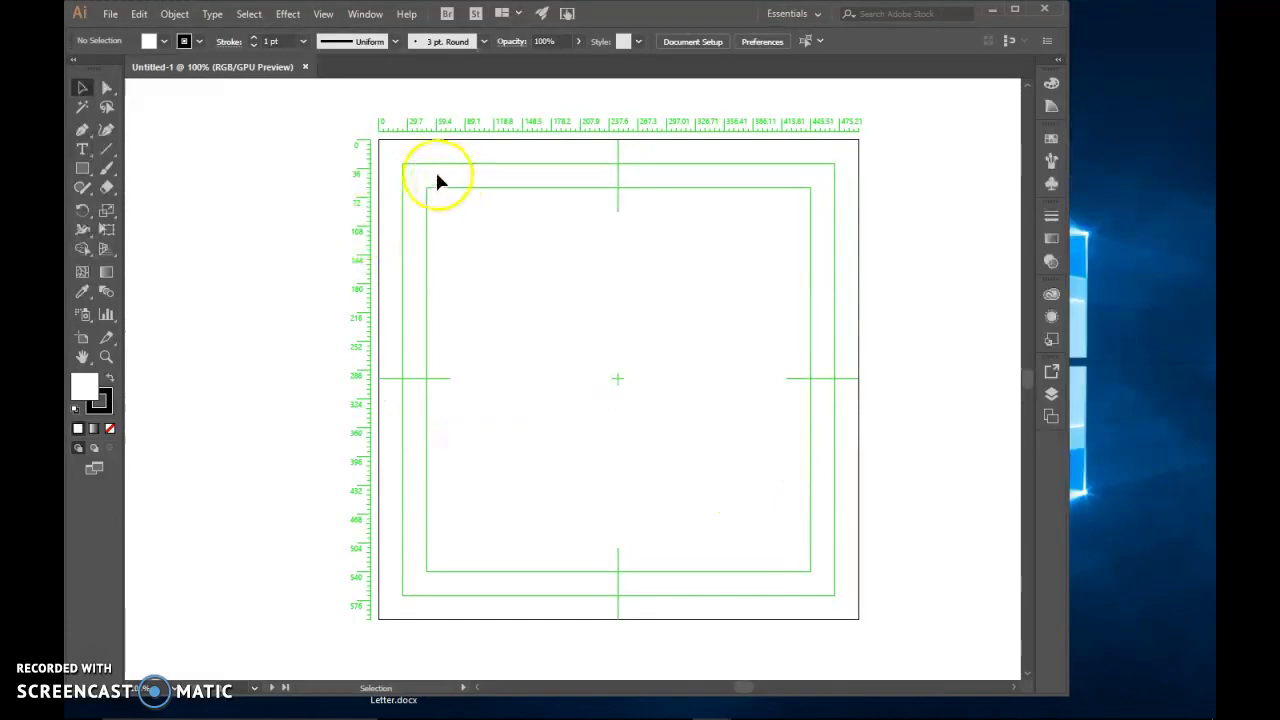
Hide the video rulers from the artboard
left_click(325, 15)
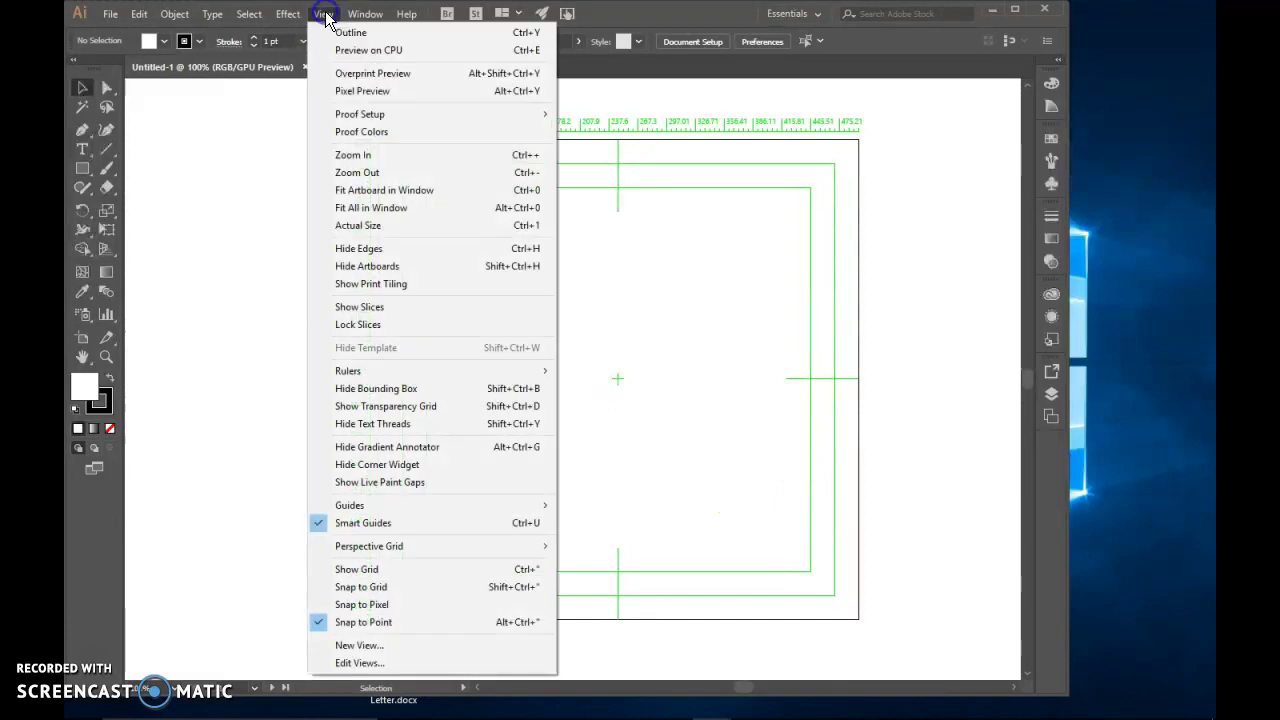
mouse_move(405, 377)
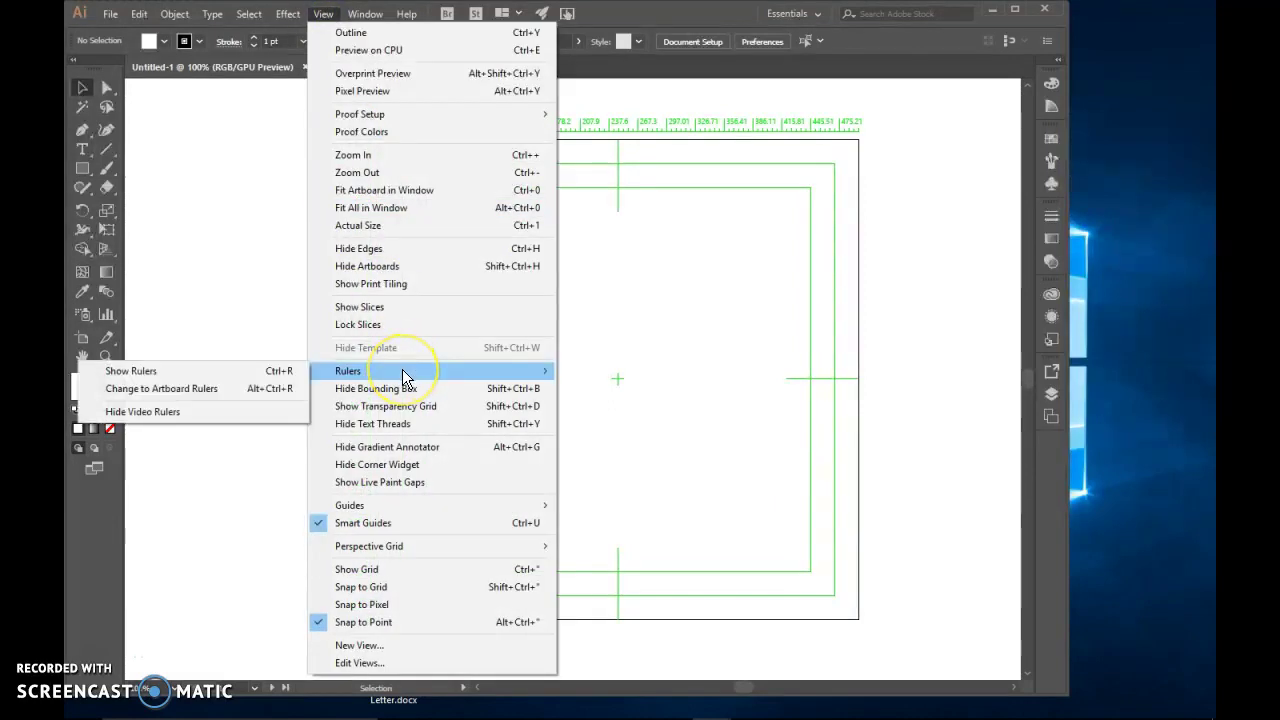
left_click(147, 412)
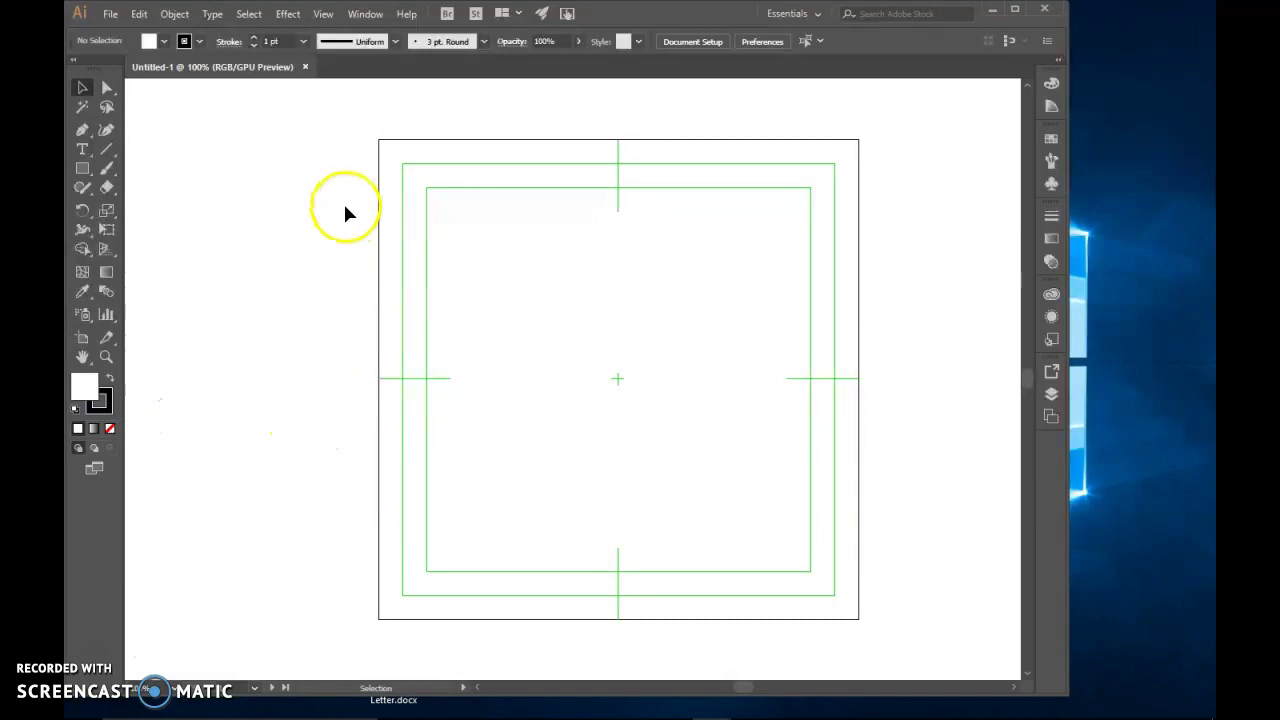
left_click(750, 686)
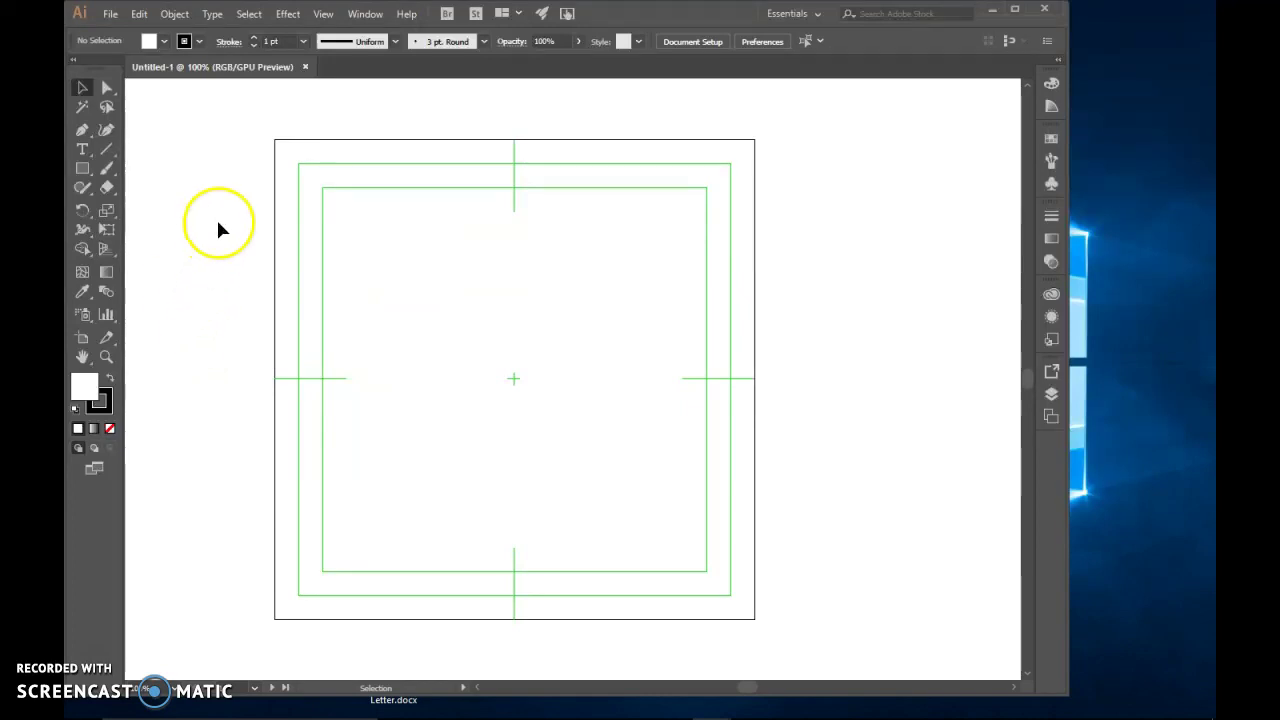
Choose the Rounded Rectangle Tool with a red fill and stroke set to None
left_click(81, 172)
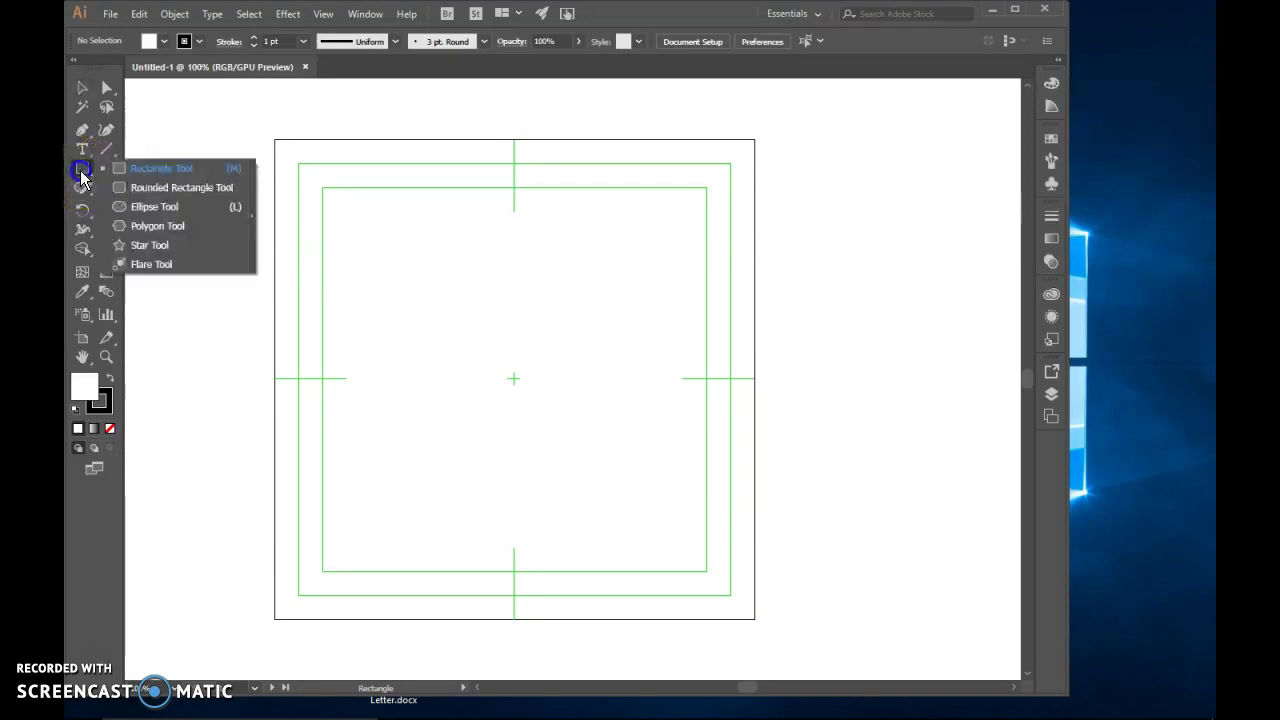
left_click_drag(80, 170, 146, 186)
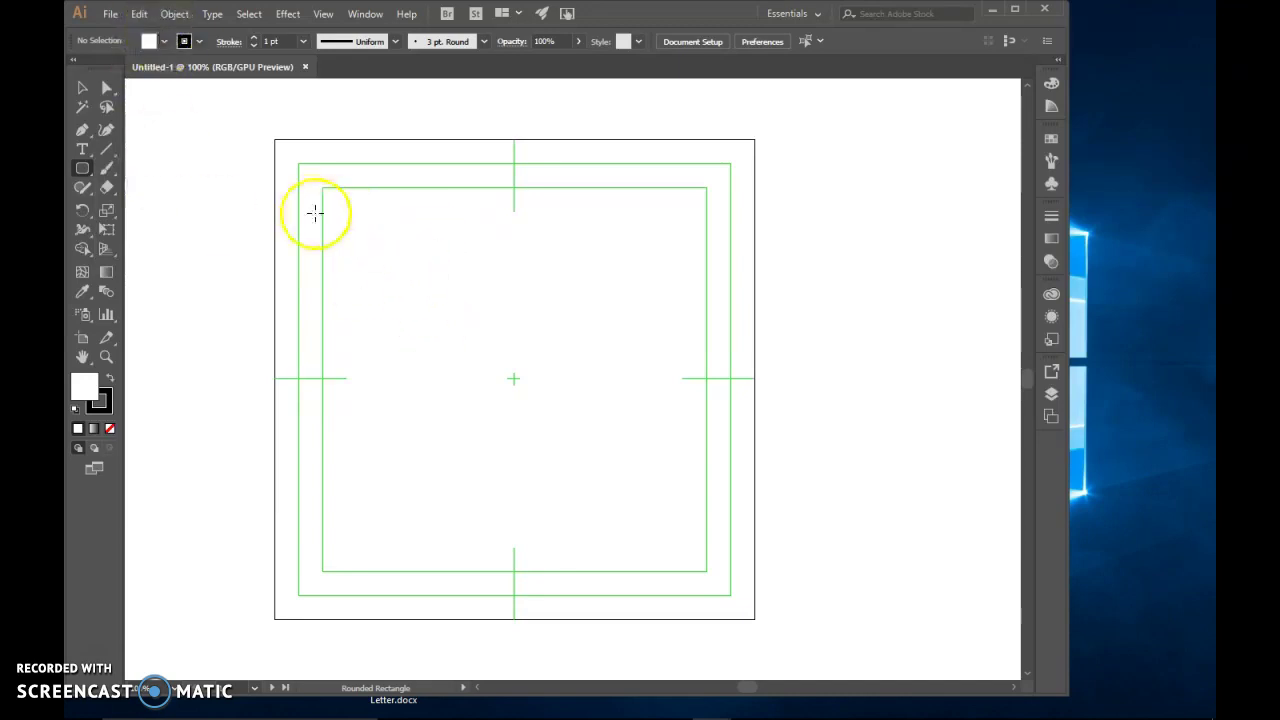
left_click(164, 41)
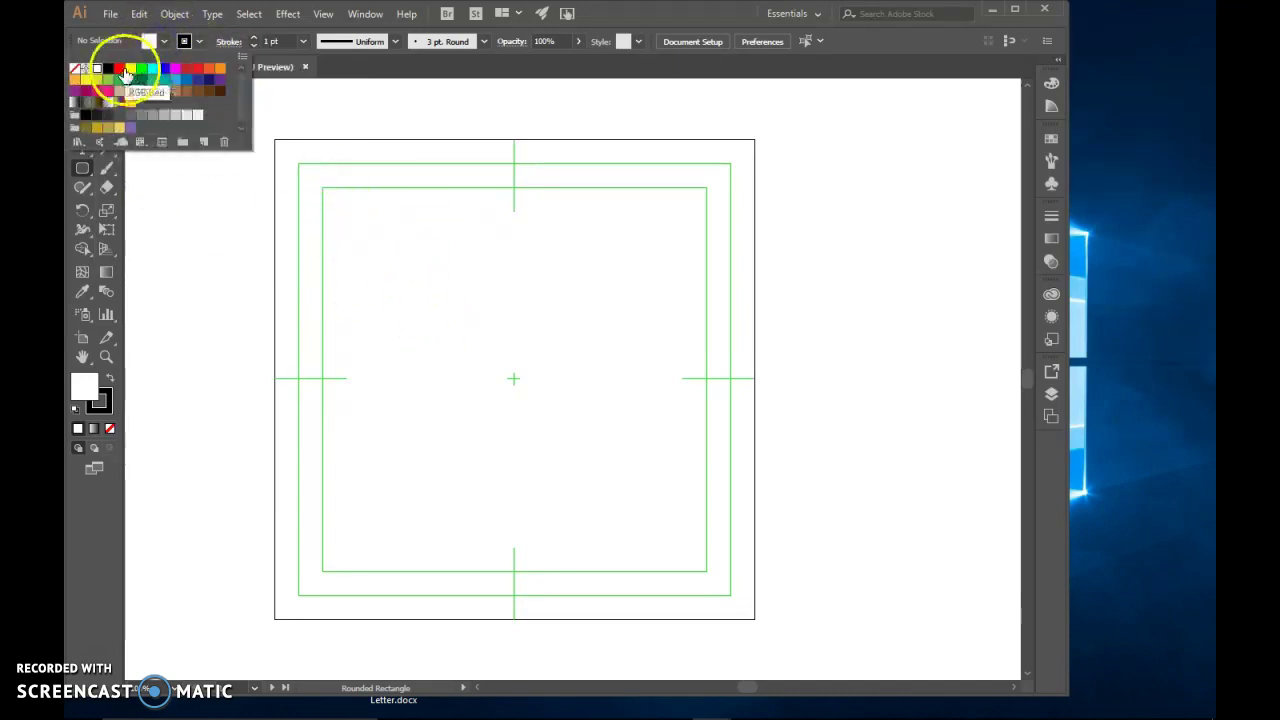
left_click(119, 68)
left_click(165, 42)
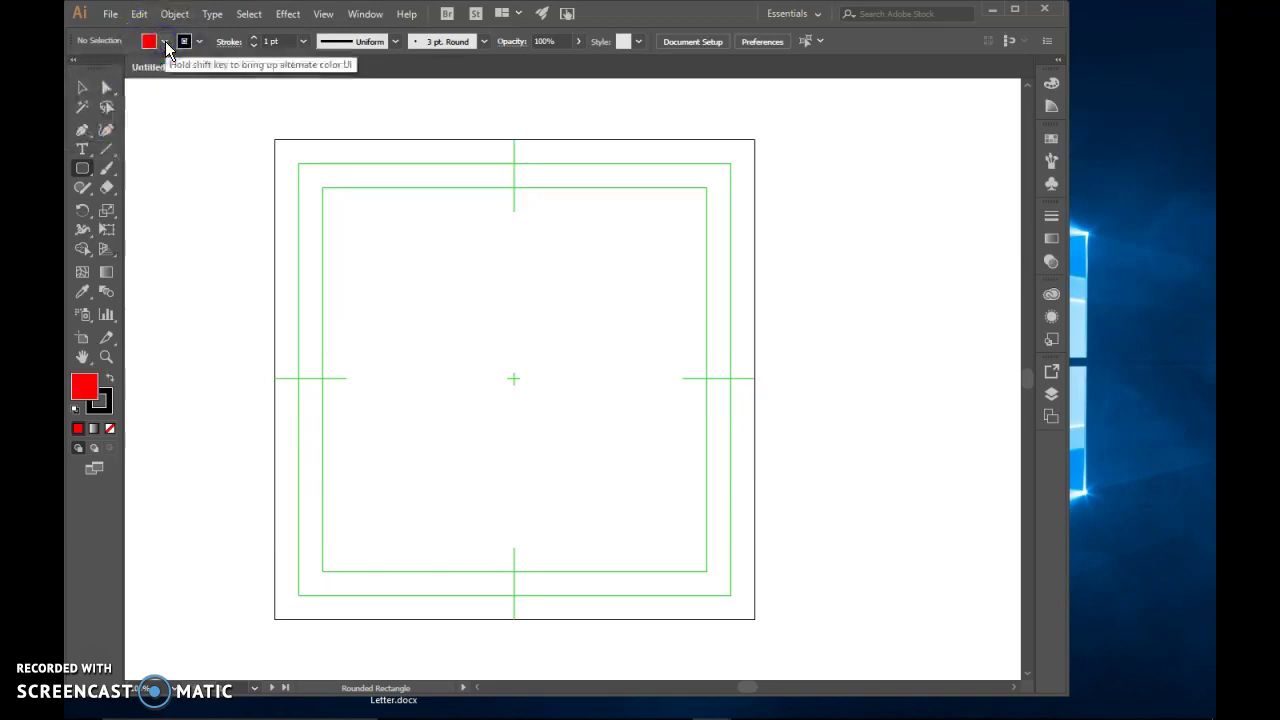
left_click(185, 42)
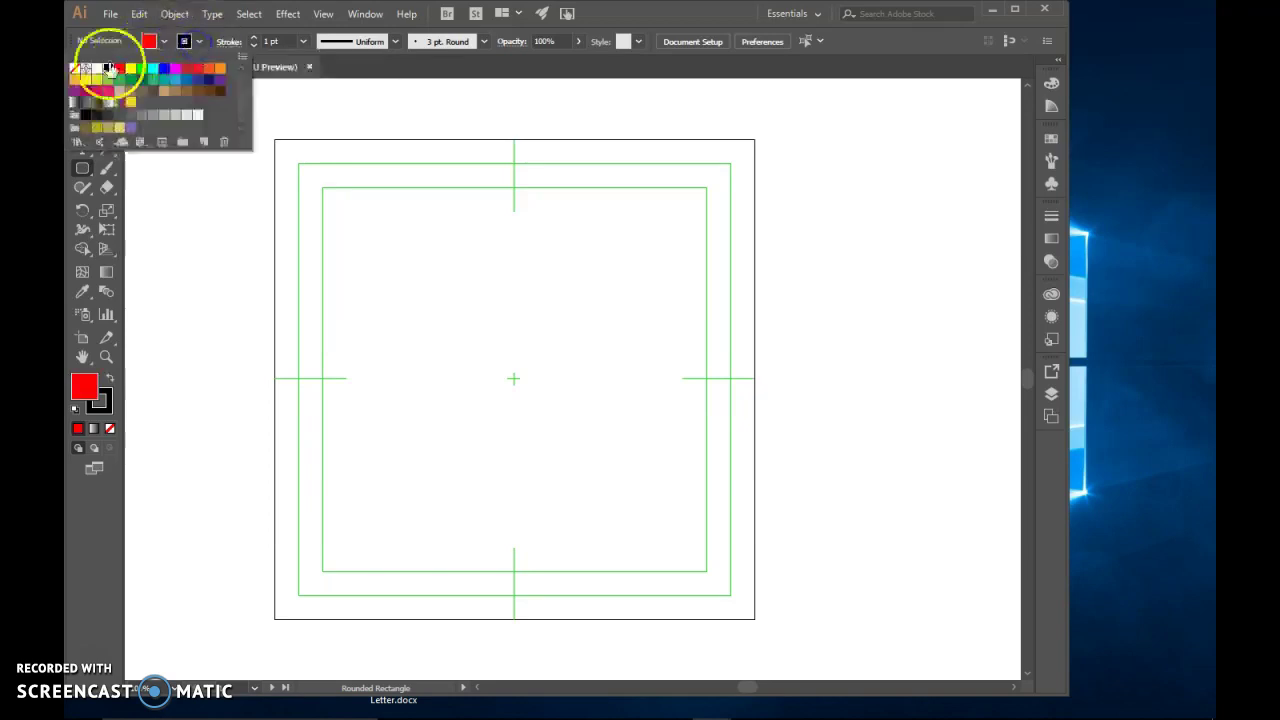
left_click(75, 72)
left_click(205, 41)
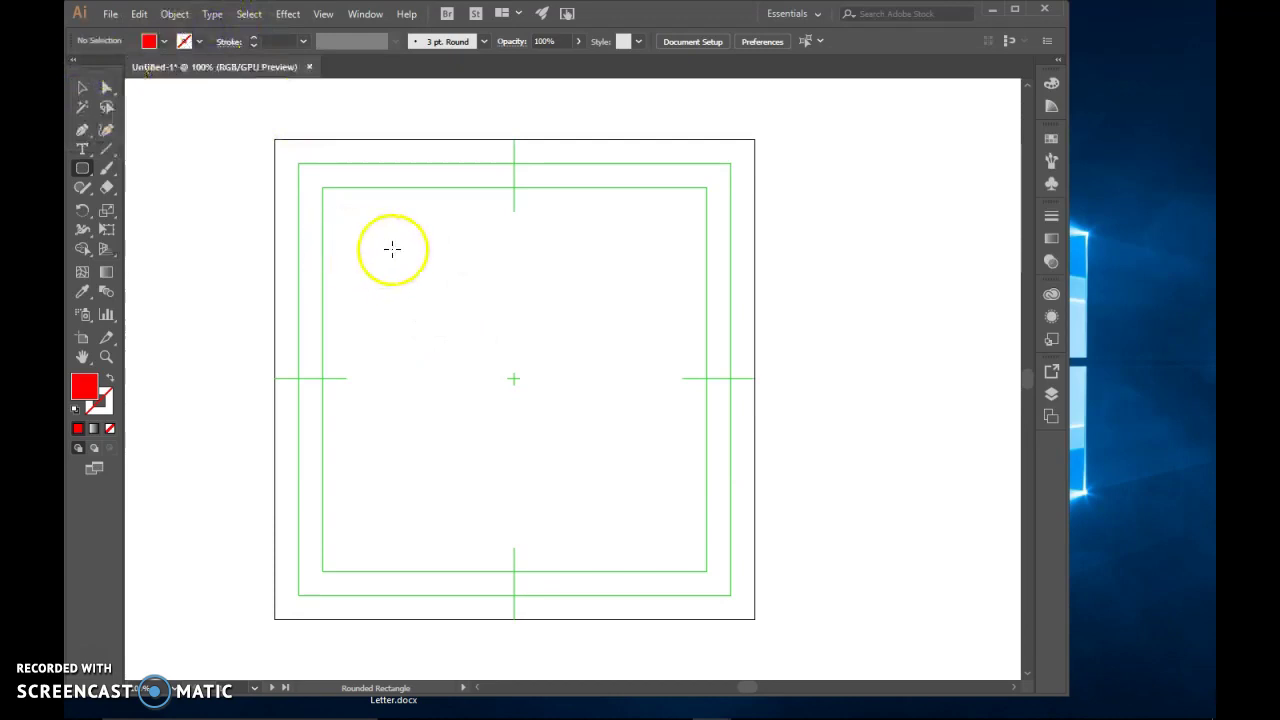
Drag out a red rounded rectangle about 454 × 329 px with an 85.5 px corner radius
left_click_drag(357, 228, 674, 429)
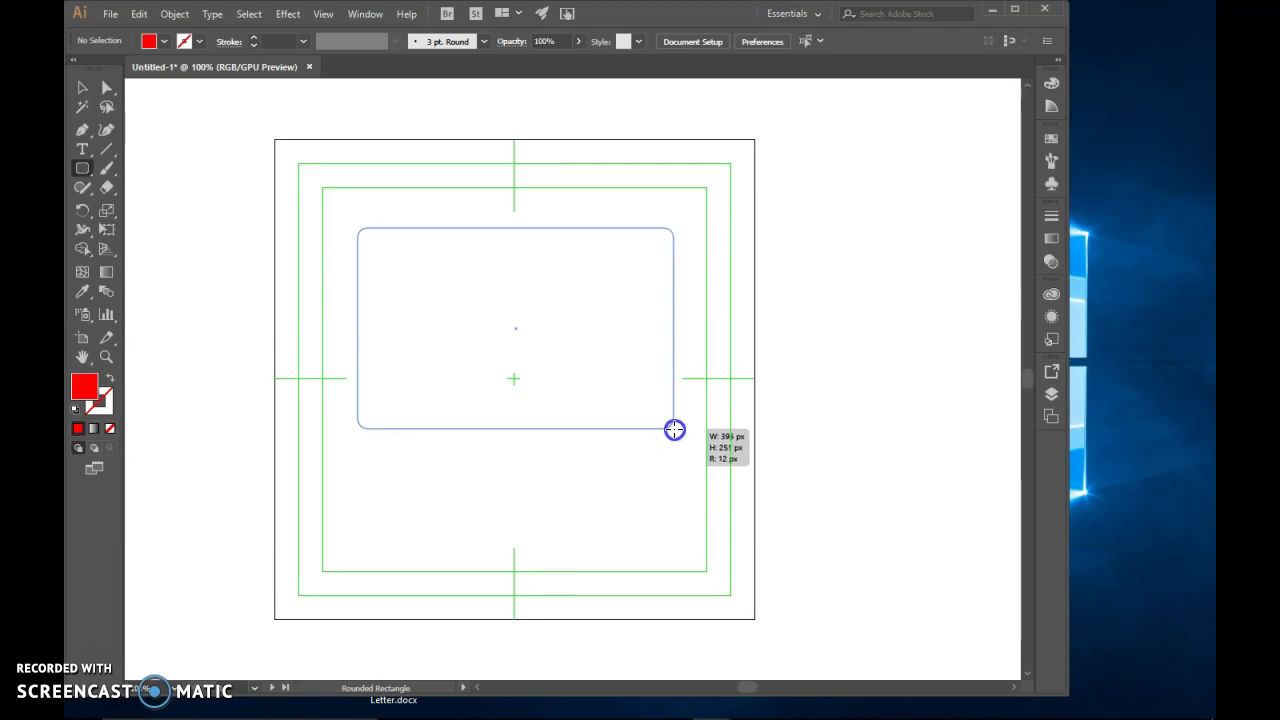
left_click_drag(674, 429, 675, 429)
key("Down")
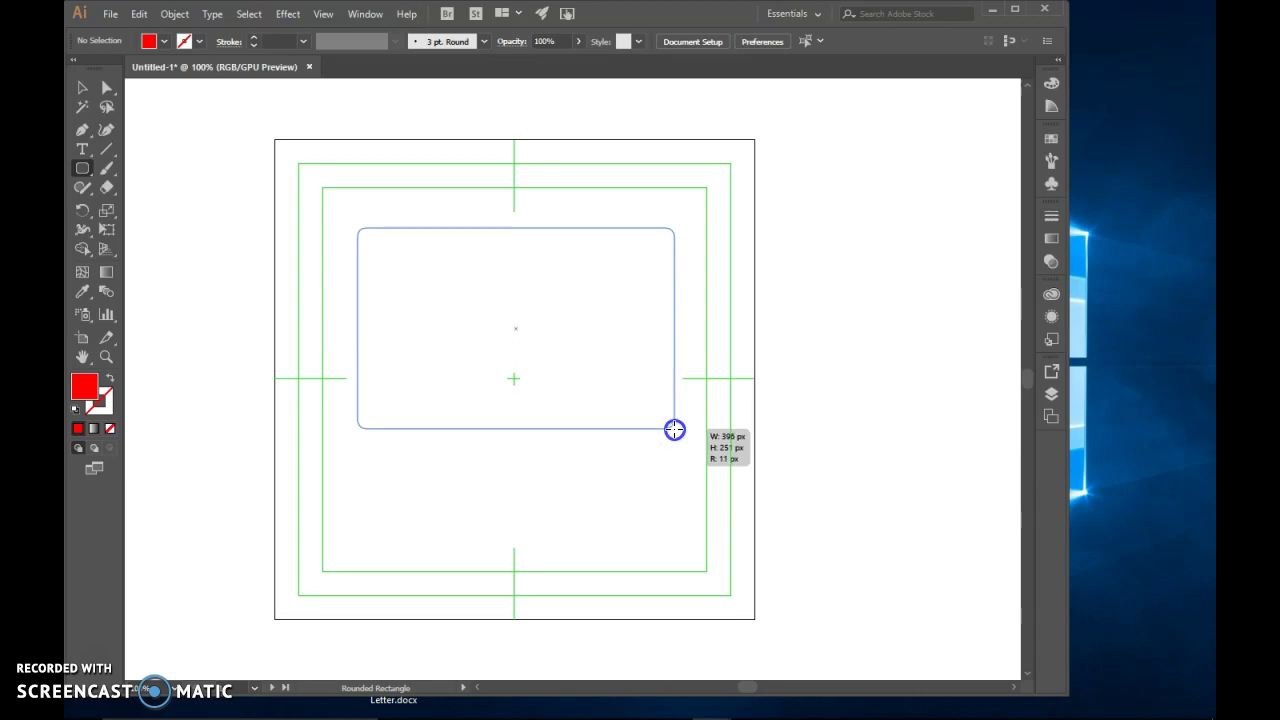
key("Up")
key("Up")
key("Up")
key("Up")
key("Up")
key("Up")
key("Up")
key("Up")
key("Up")
key("Up")
key("Up")
key("Up")
key("Up")
key("Up")
key("Up")
key("Up")
key("Up")
key("Up")
key("Up")
key("Up")
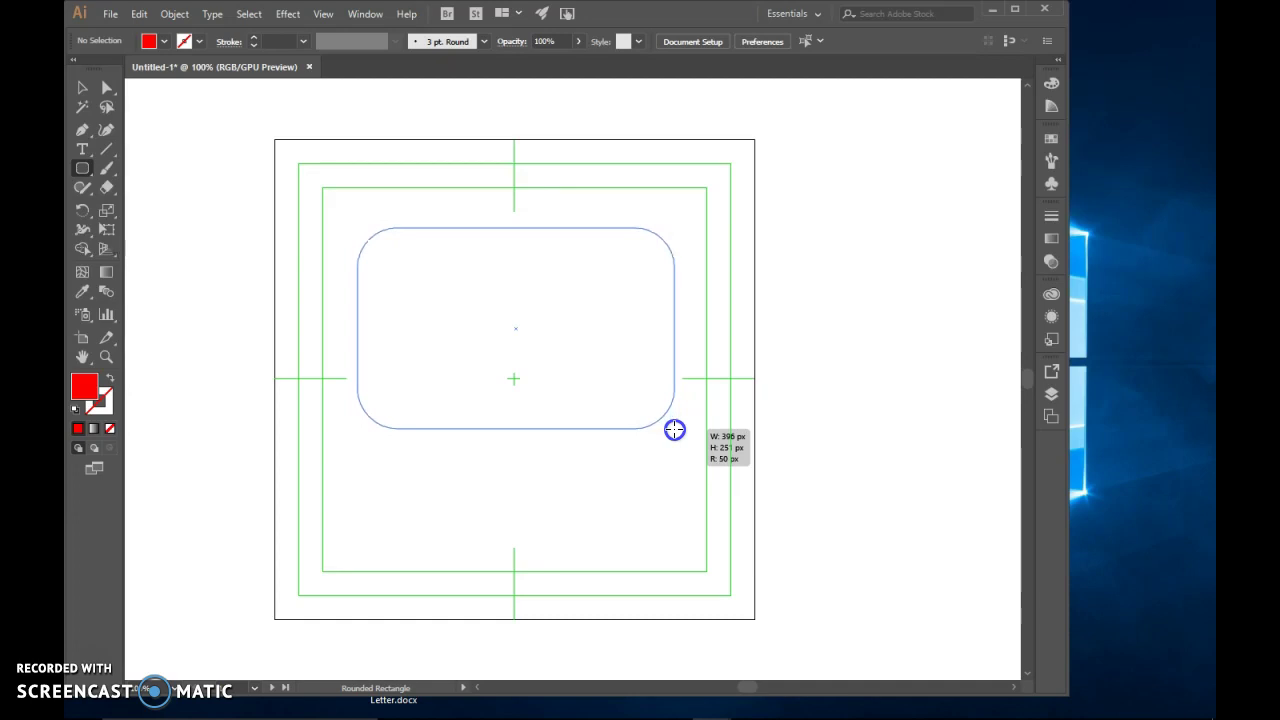
key("Down")
key("Down")
key("Down")
key("Down")
key("Down")
key("Down")
key("Down")
key("Down")
key("Down")
key("Down")
key("Down")
key("Down")
key("Down")
key("Down")
key("Down")
key("Down")
key("Down")
key("Down")
key("Down")
key("Down")
key("Up")
key("Up")
key("Up")
key("Up")
key("Up")
key("Up")
key("Up")
key("Up")
key("Up")
key("Up")
key("Up")
key("Up")
key("Up")
key("Up")
key("Up")
key("Up")
key("Up")
key("Up")
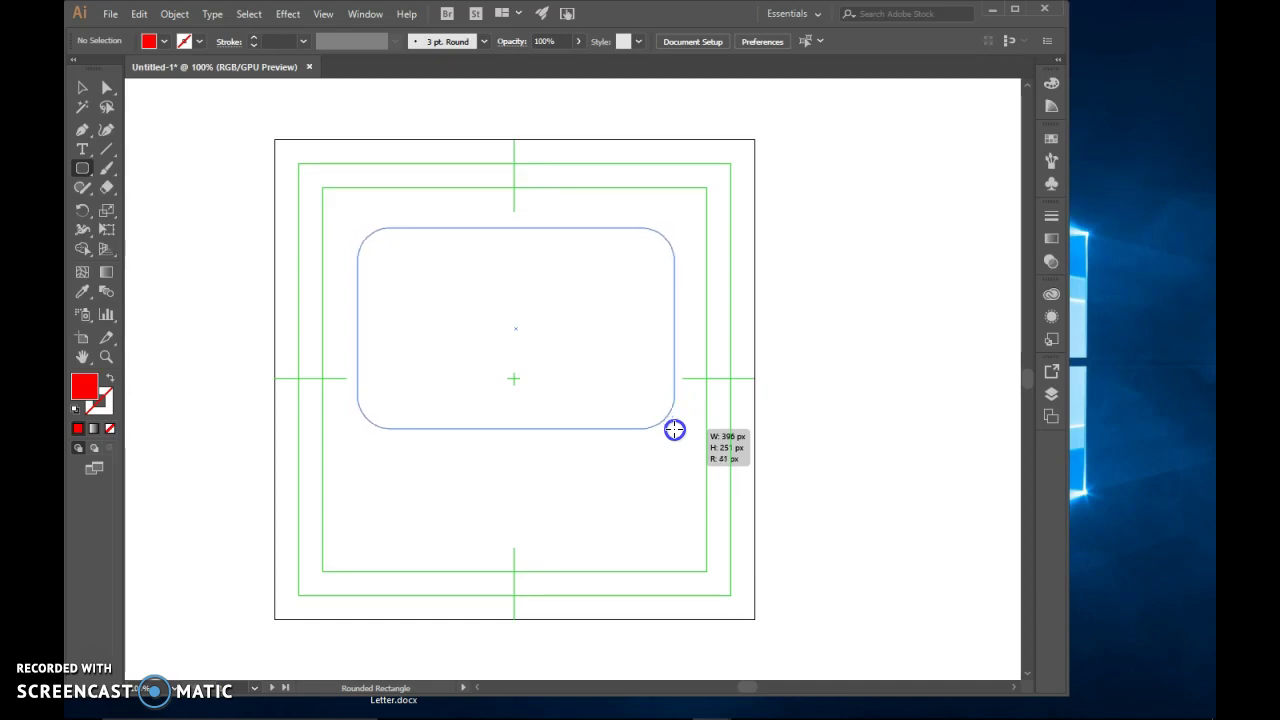
key("Left")
key("Right")
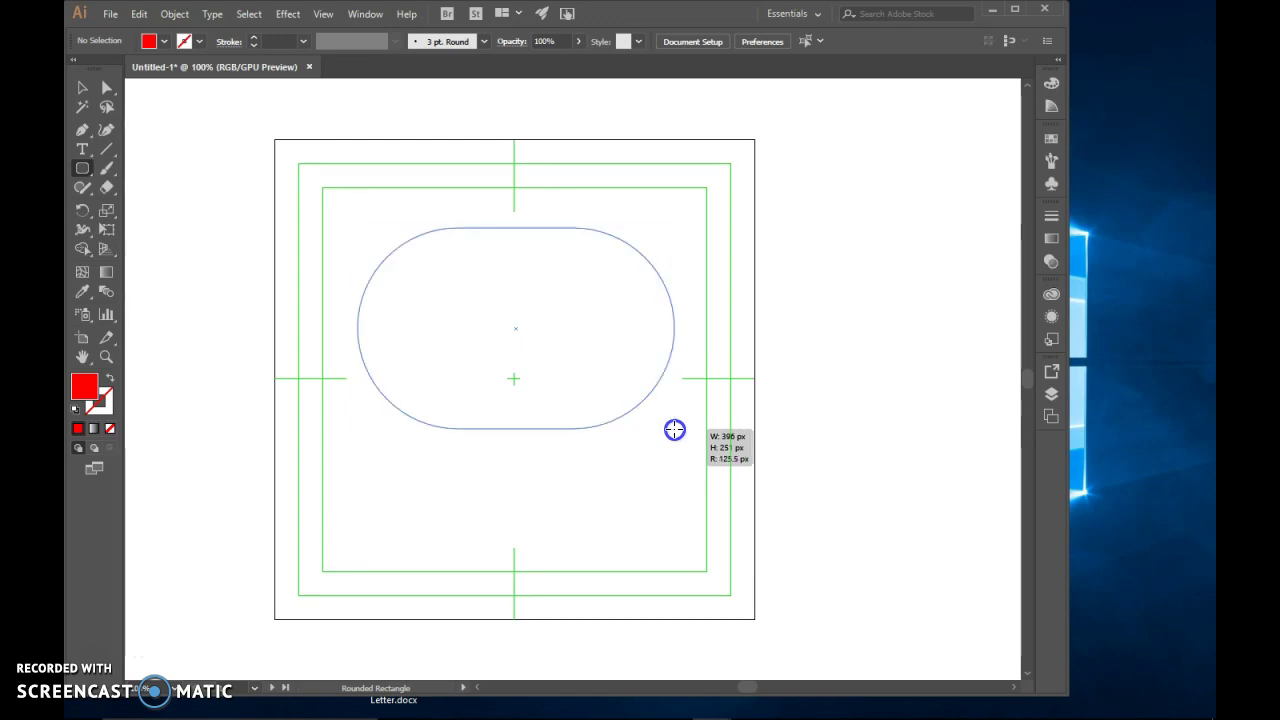
key("Down")
key("Down")
key("Down")
key("Down")
key("Down")
key("Down")
key("Down")
key("Down")
key("Down")
key("Down")
key("Down")
key("Down")
key("Down")
key("Down")
key("Down")
key("Down")
key("Down")
key("Down")
key("Down")
key("Down")
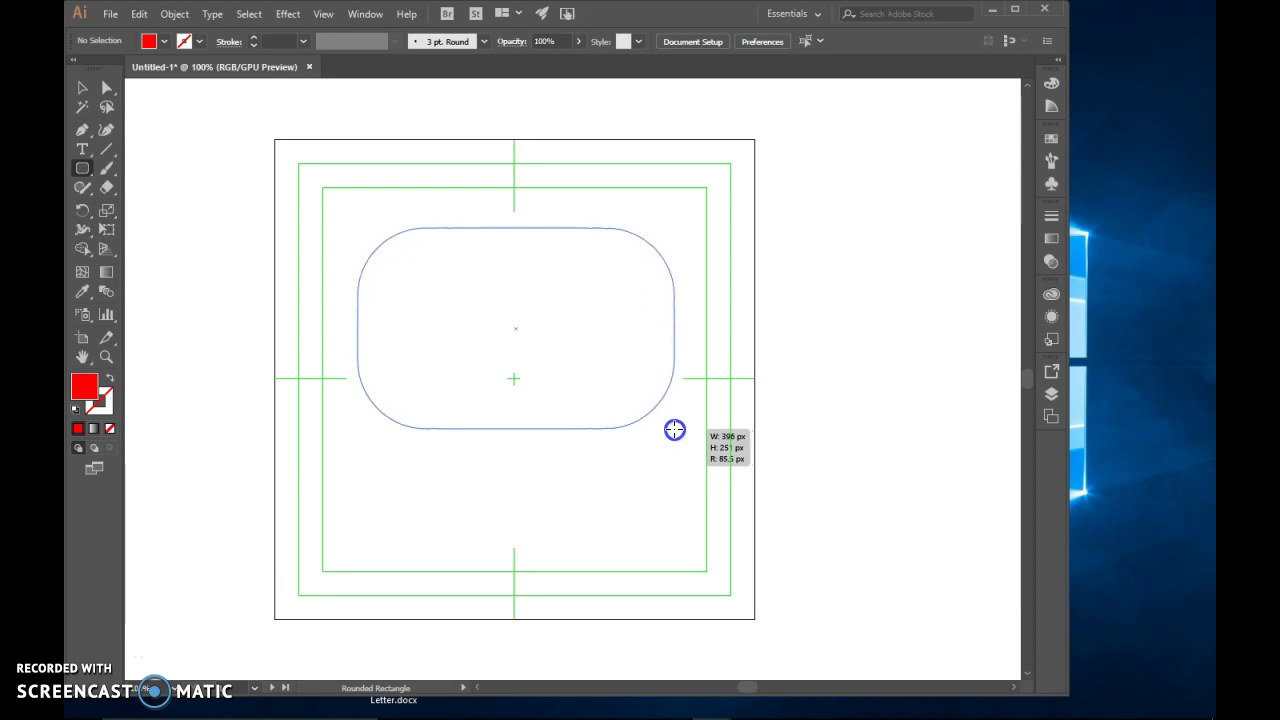
left_click_drag(675, 430, 720, 491)
Select the rounded rectangle and center it horizontally and vertically with the Align panel
left_click(83, 87)
left_click_drag(553, 326, 539, 304)
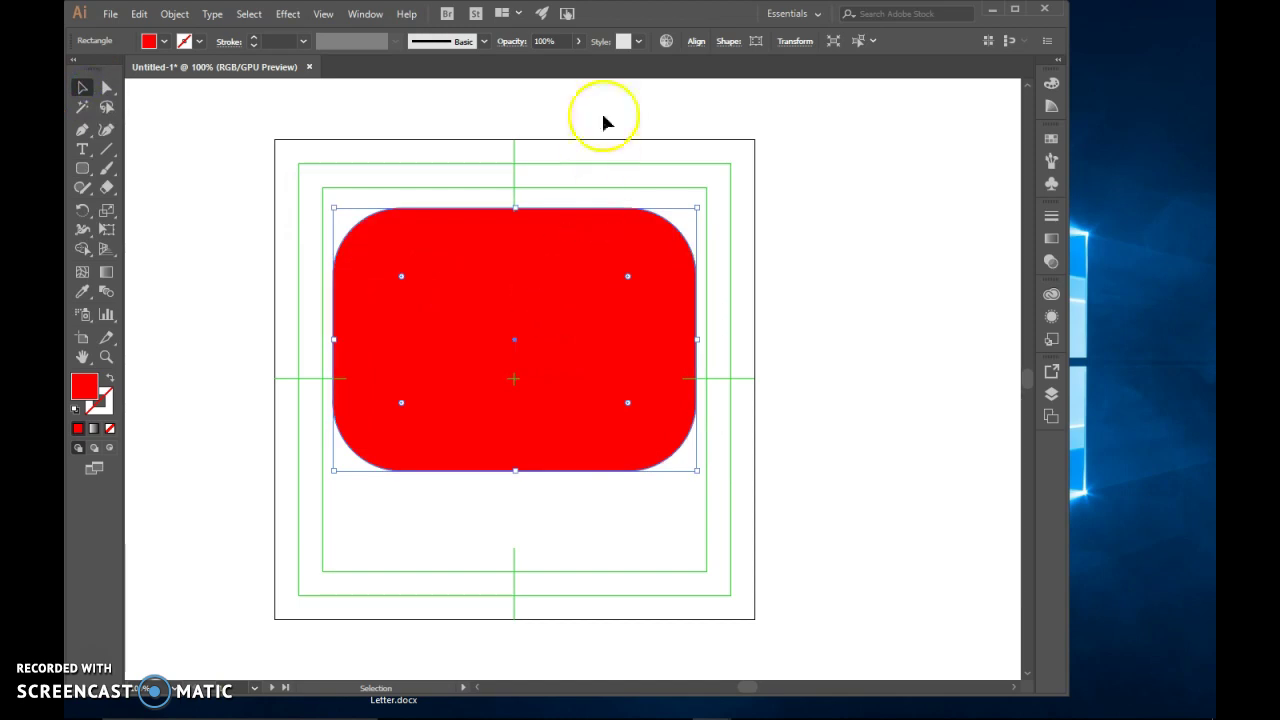
left_click(697, 42)
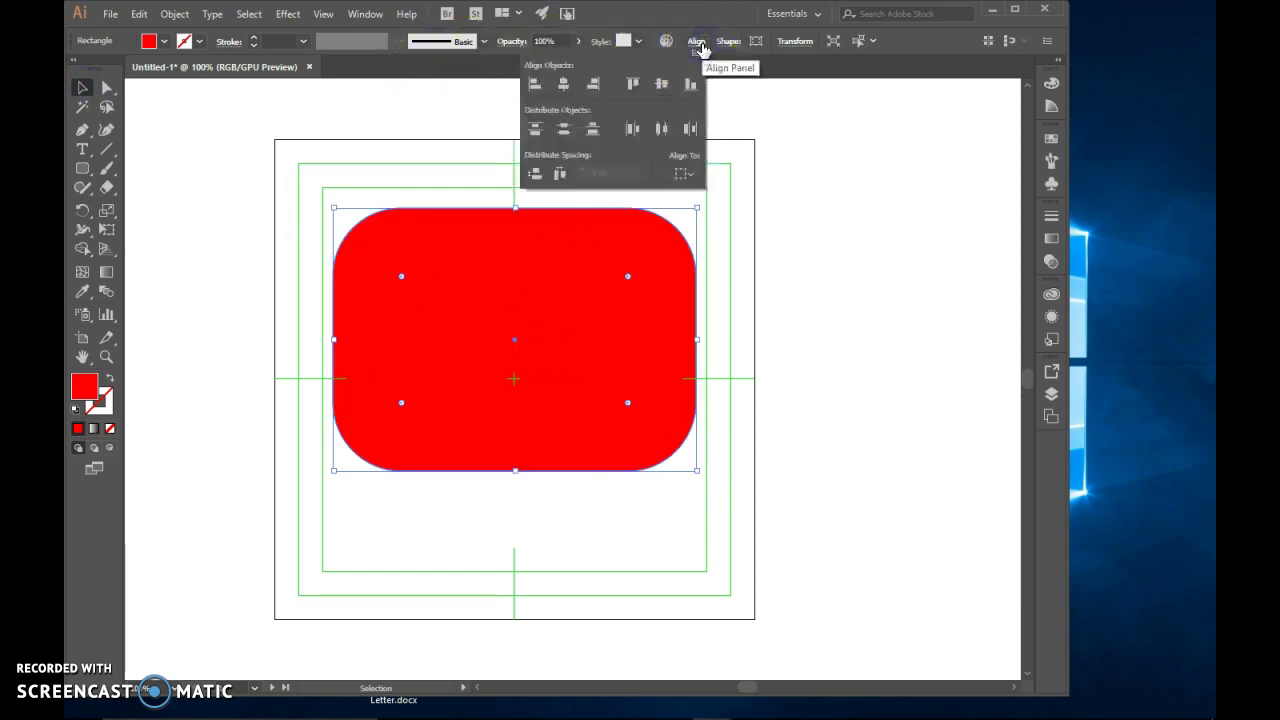
left_click(563, 86)
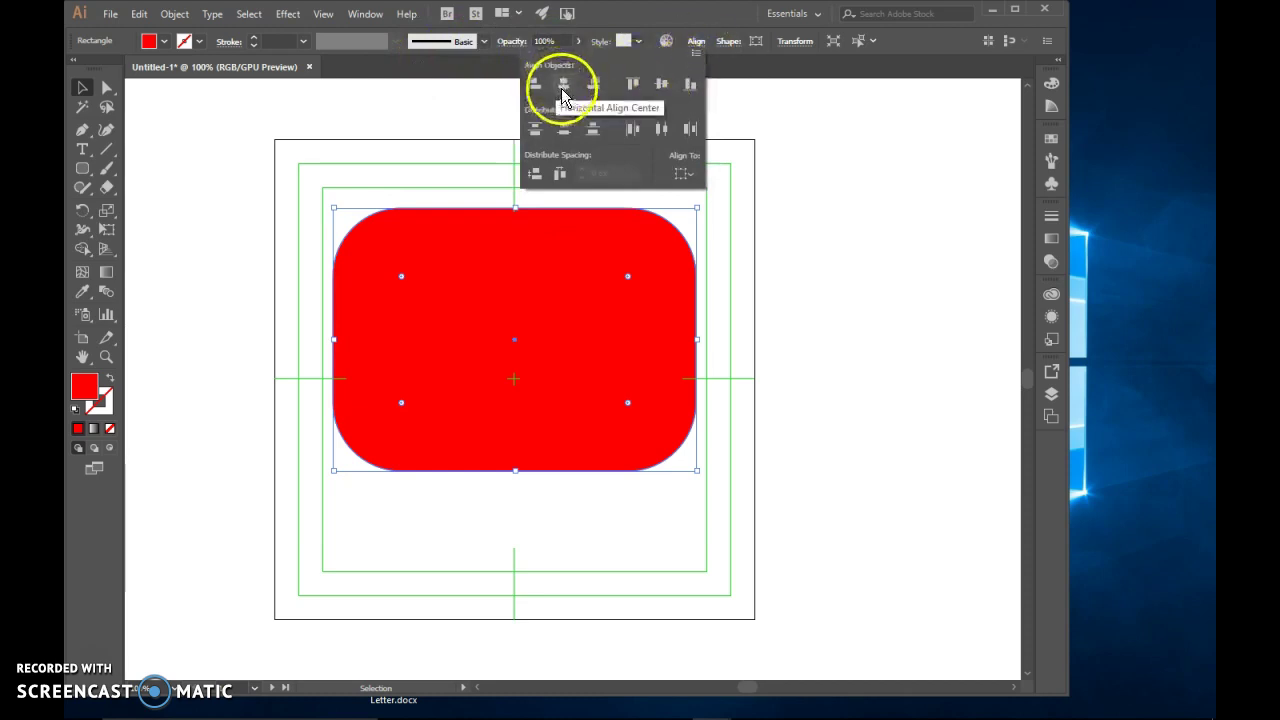
left_click(565, 88)
left_click(564, 88)
left_click(664, 87)
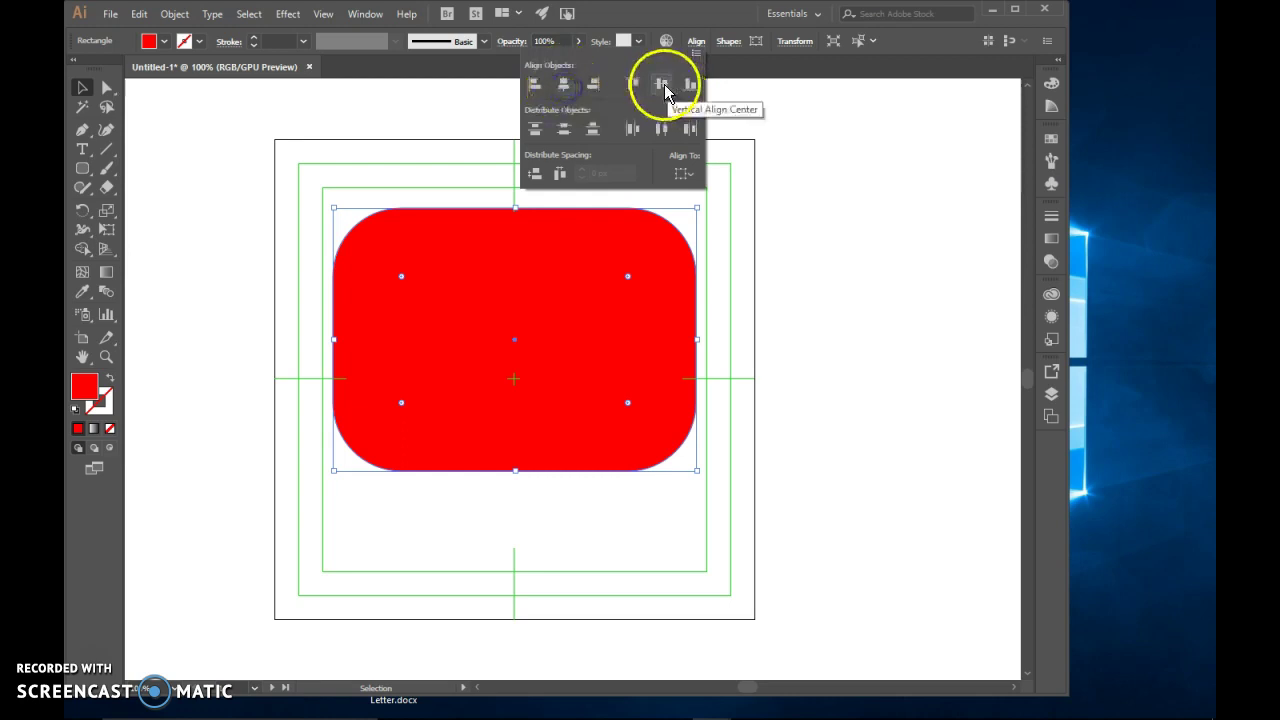
left_click(563, 87)
Align to the artboard, re-center the rectangle, then raise it 49 px
left_click(687, 176)
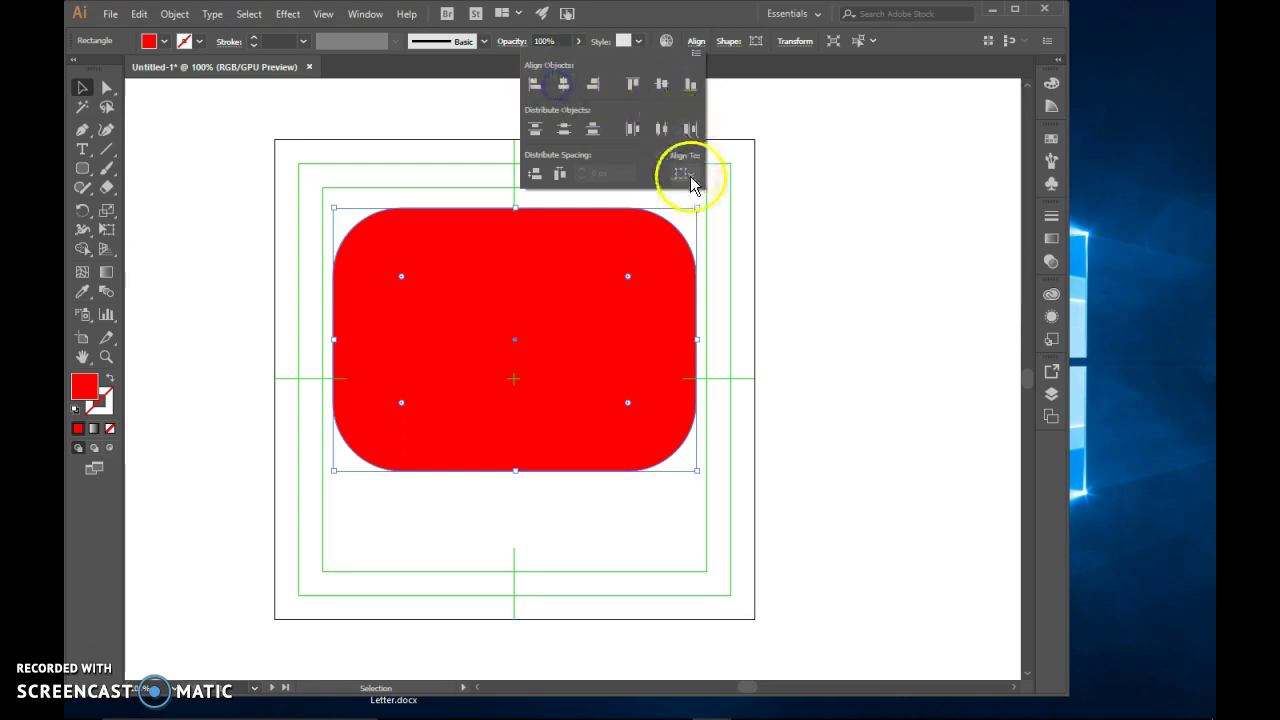
left_click(735, 230)
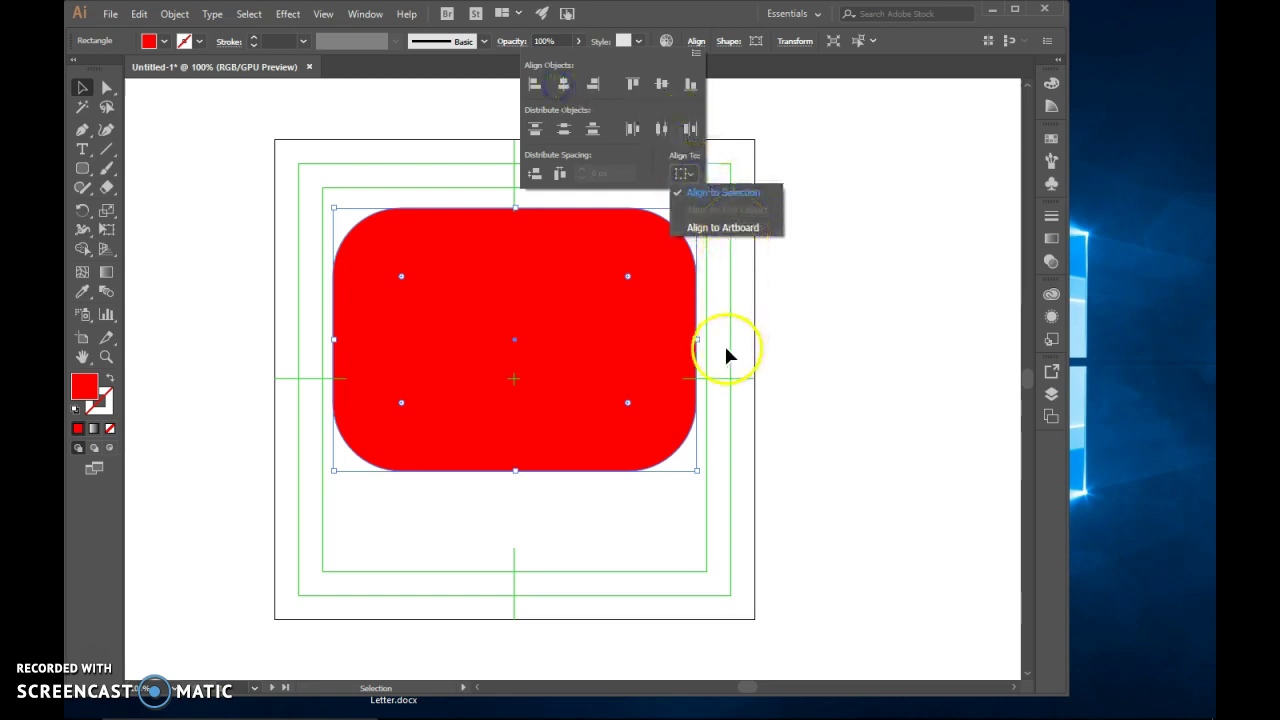
left_click(712, 229)
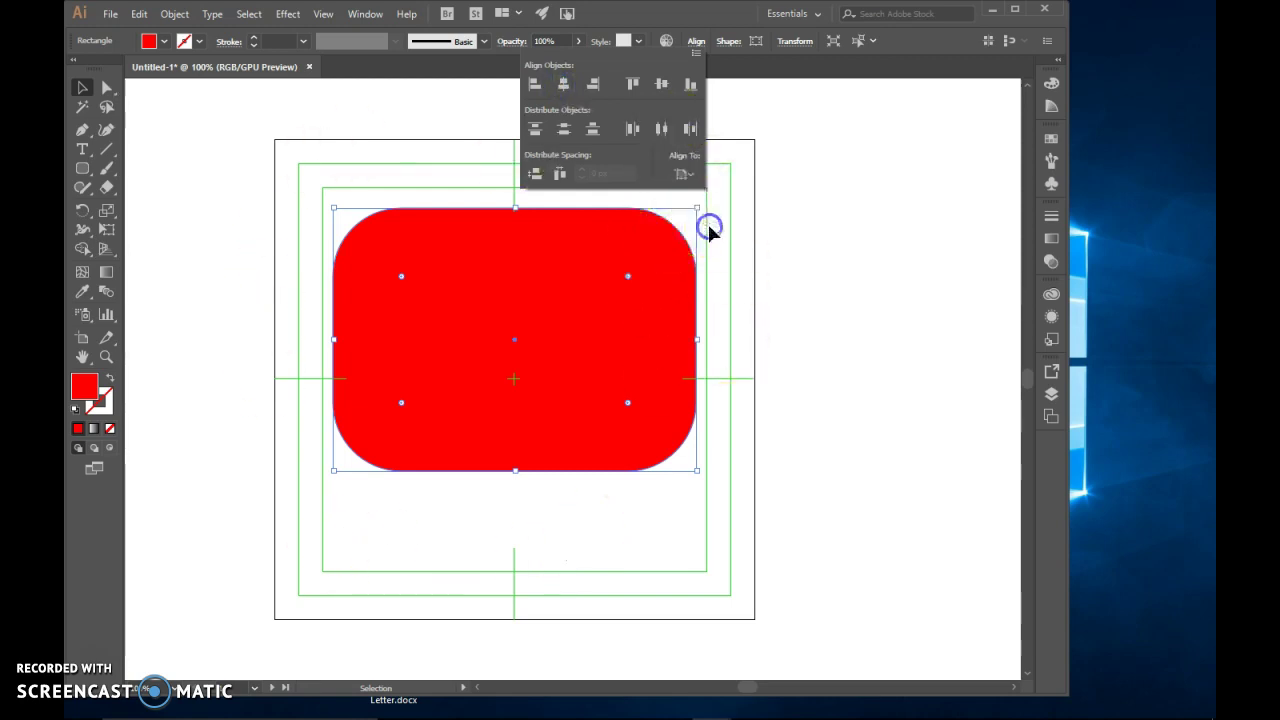
left_click(564, 84)
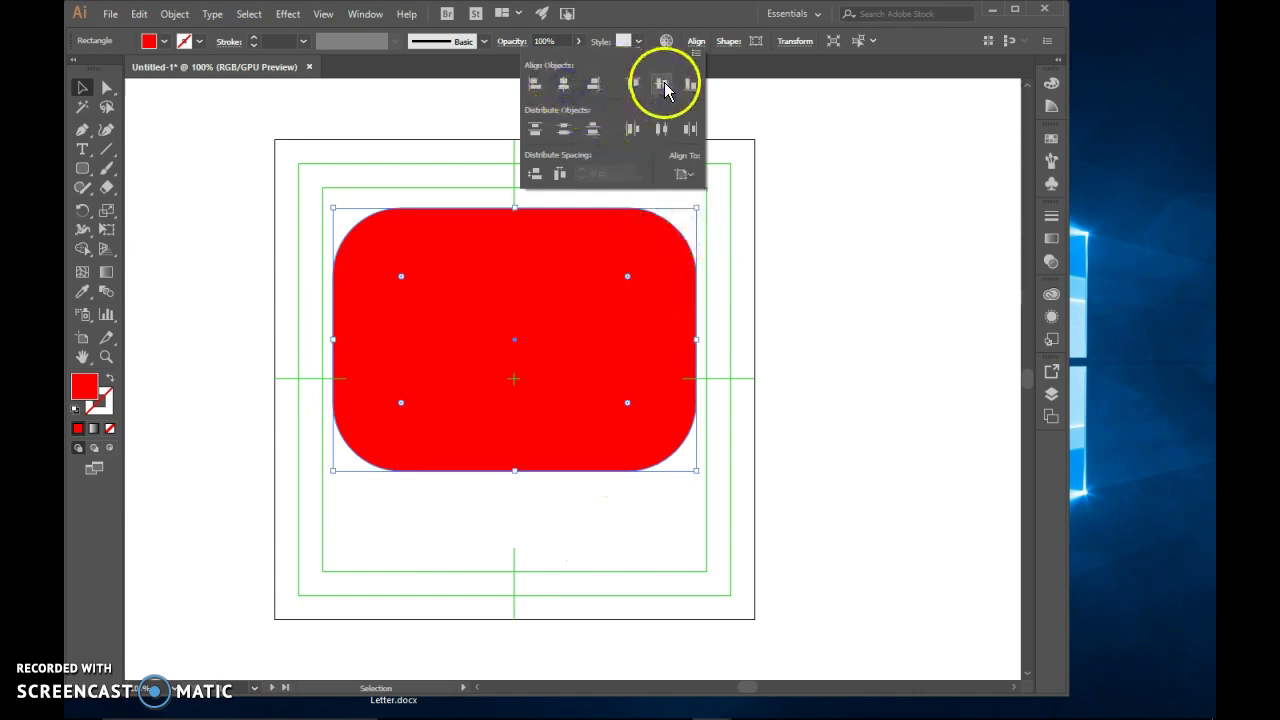
left_click(661, 84)
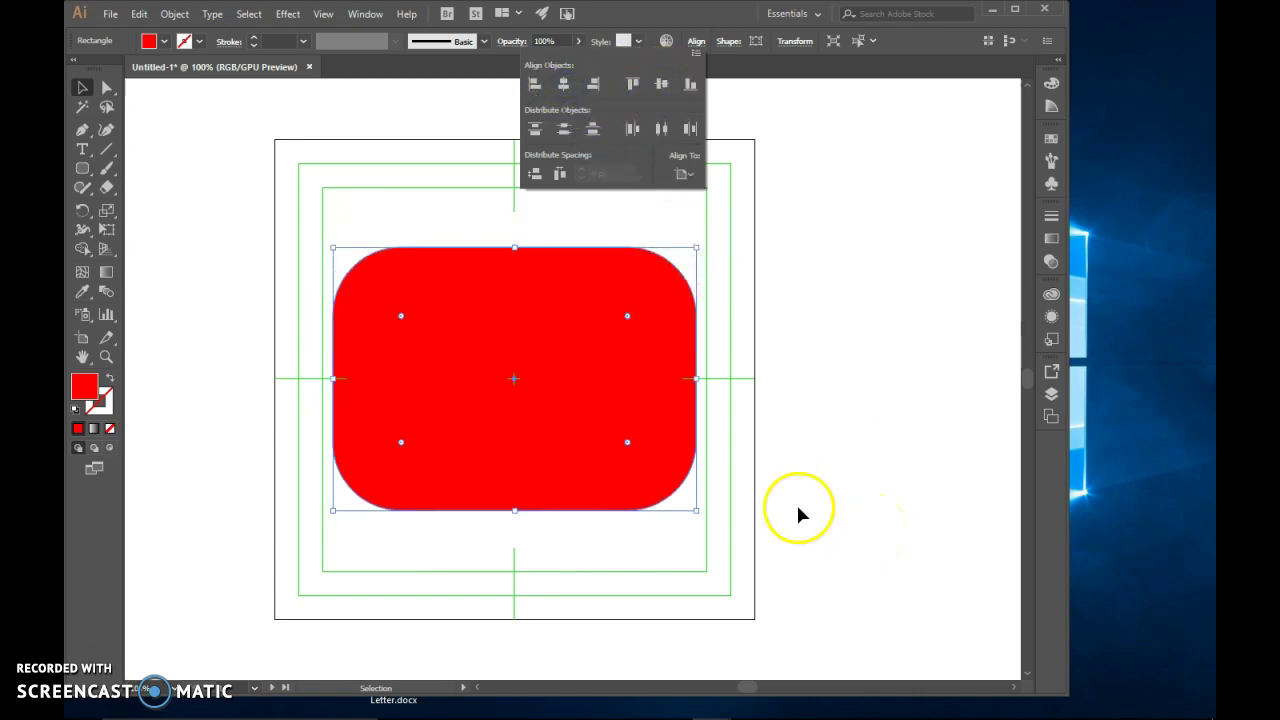
left_click_drag(527, 421, 537, 341)
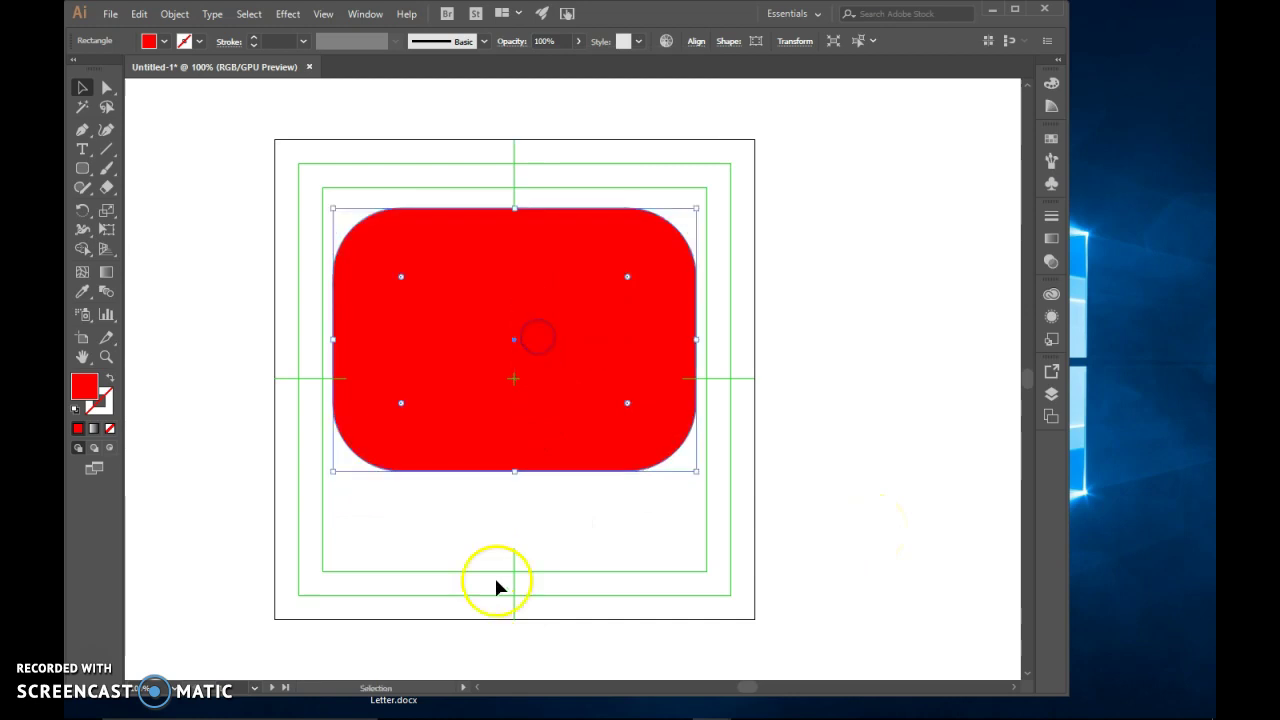
left_click(538, 556)
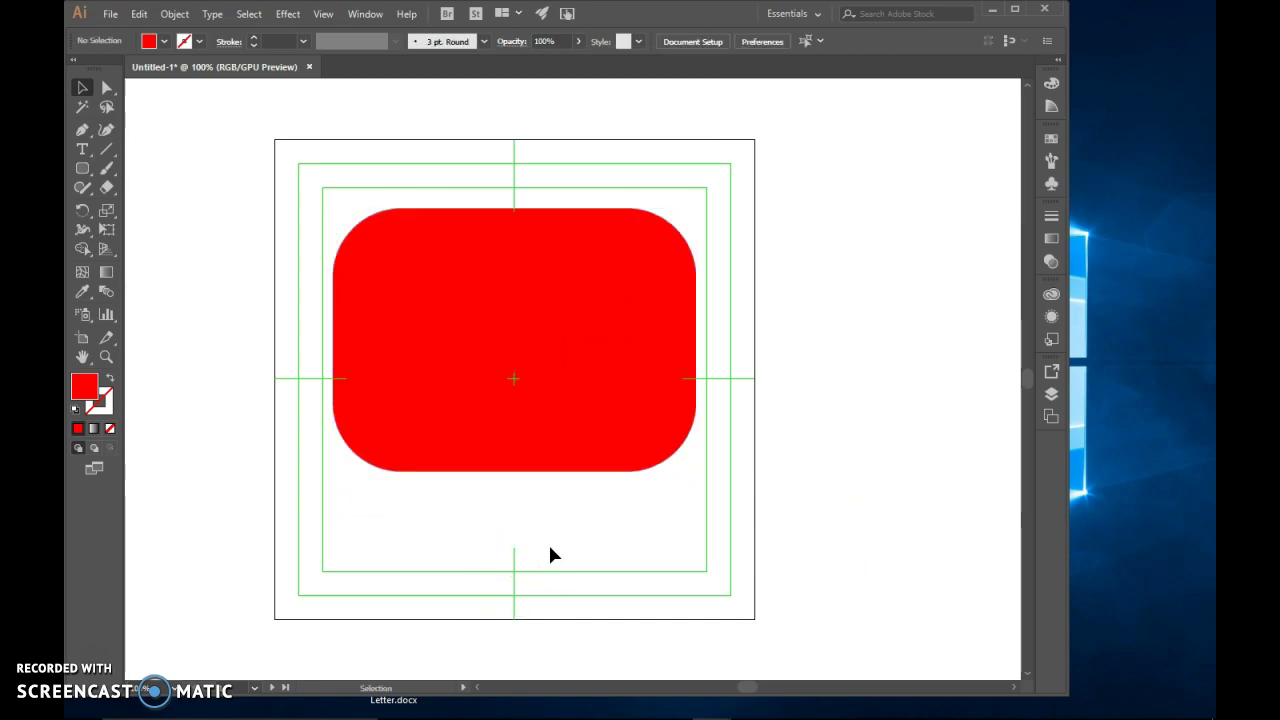
Draw a tall narrow rectangle at the artboard's lower left
left_click(84, 169)
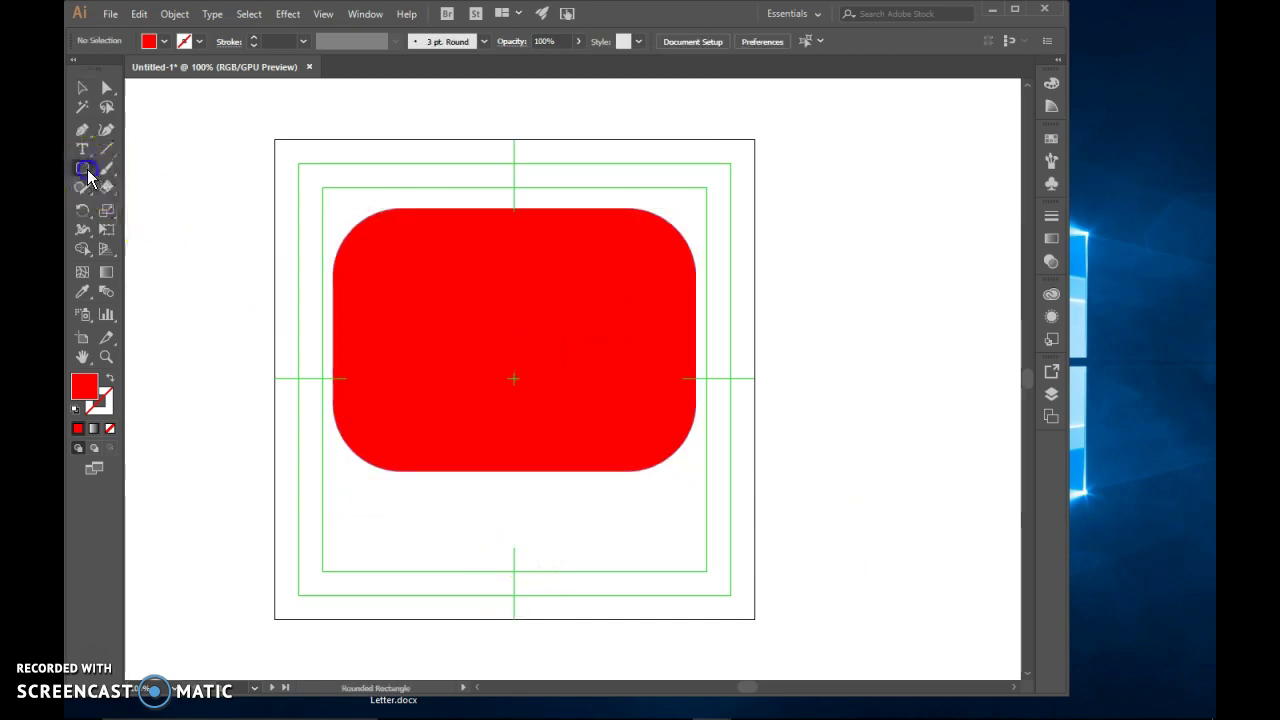
left_click(135, 168)
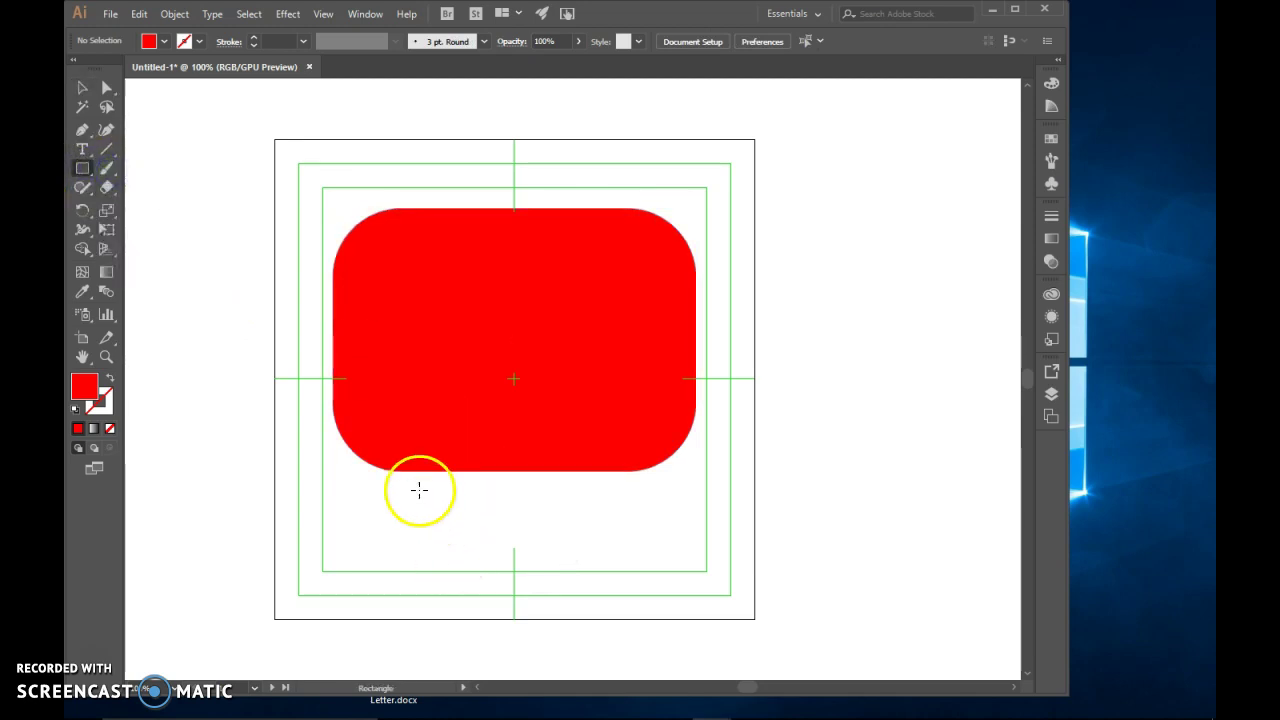
left_click_drag(297, 466, 351, 596)
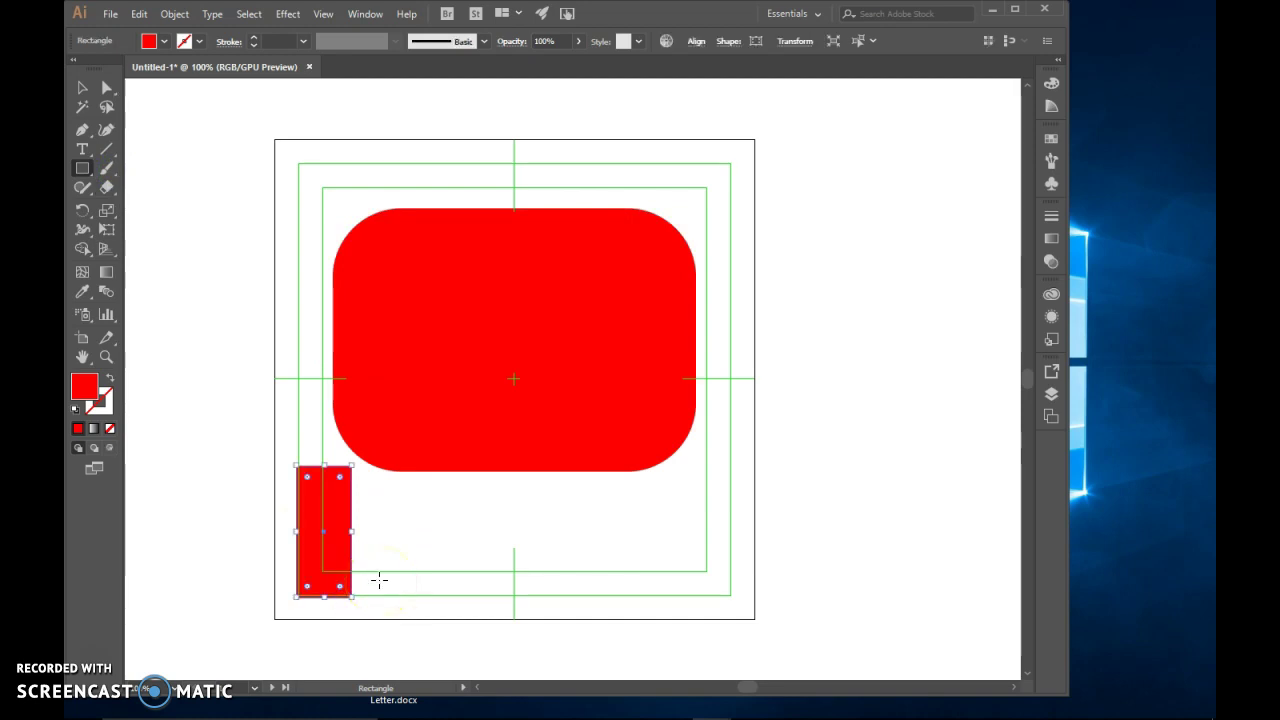
Delete the rectangle's top-right anchor point to make a right triangle
left_click(83, 132)
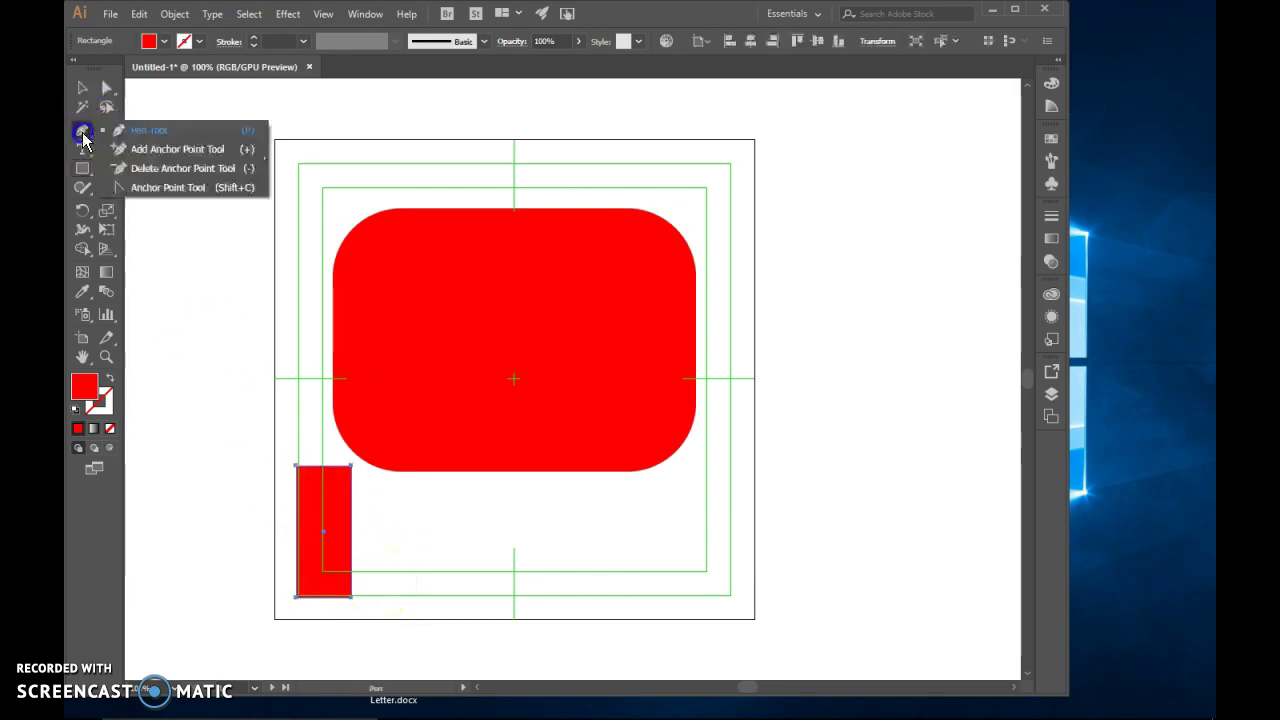
left_click(127, 170)
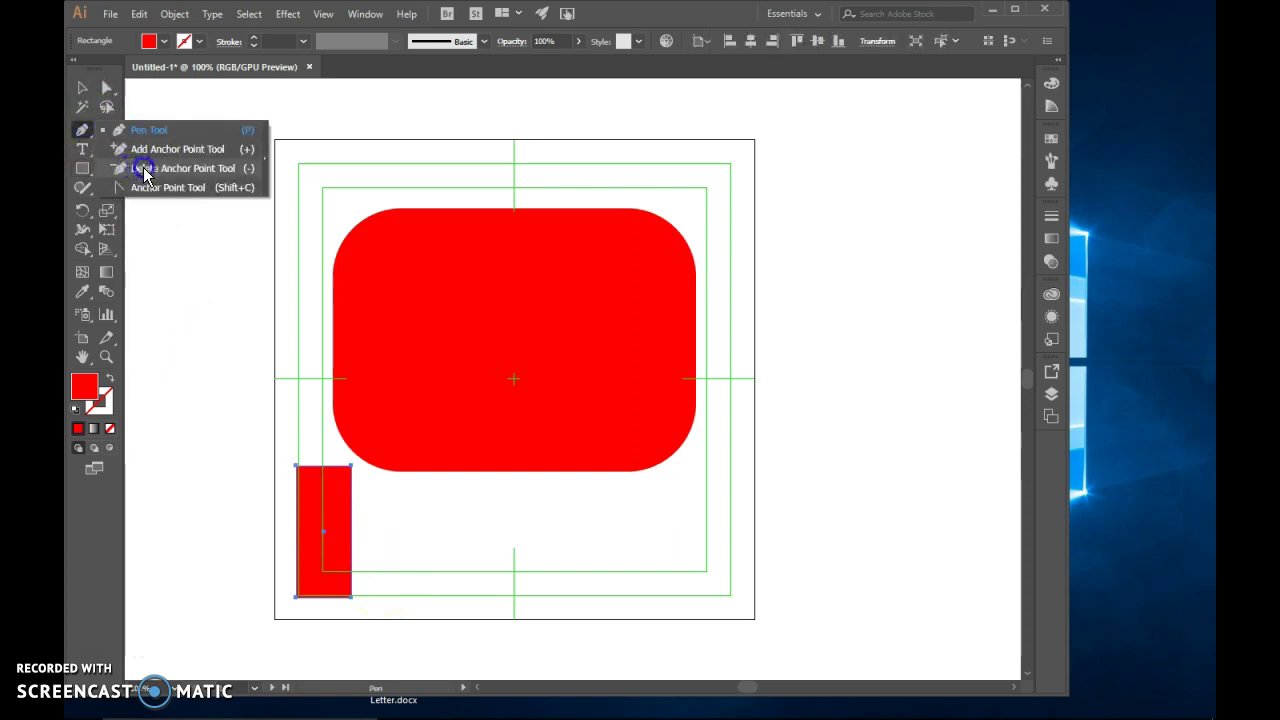
left_click(247, 177)
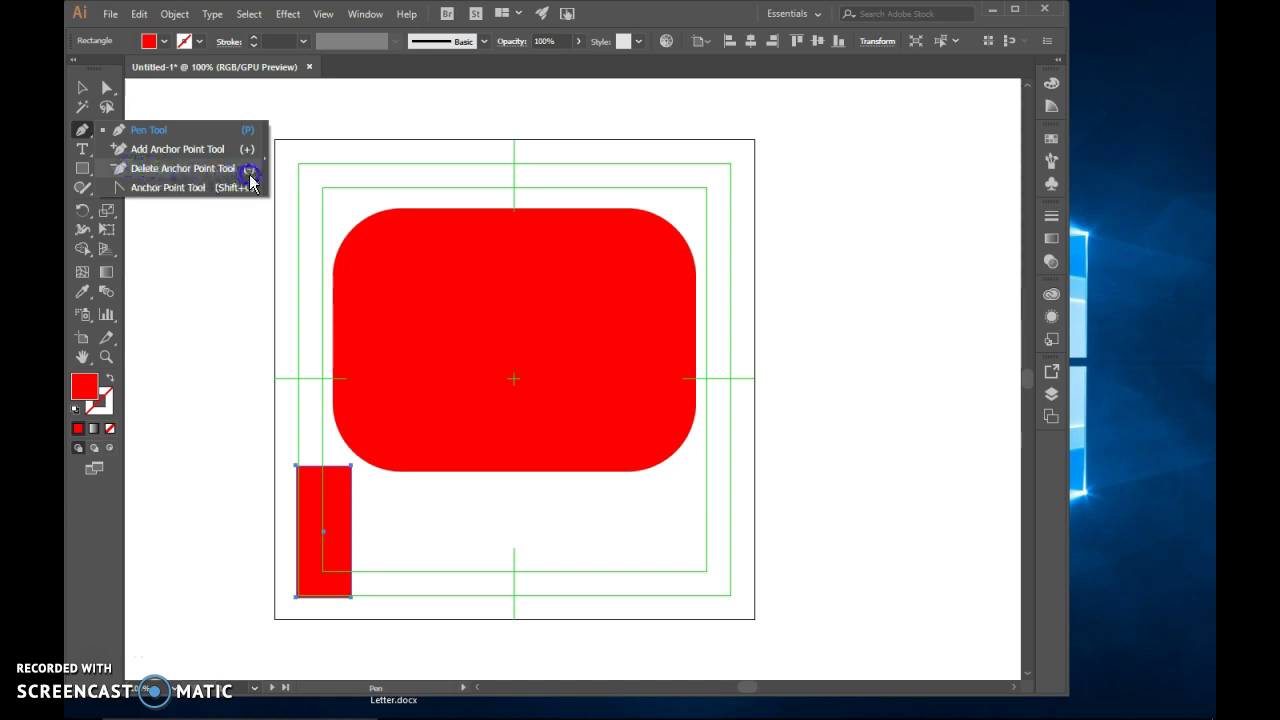
left_click(161, 165)
left_click(168, 169)
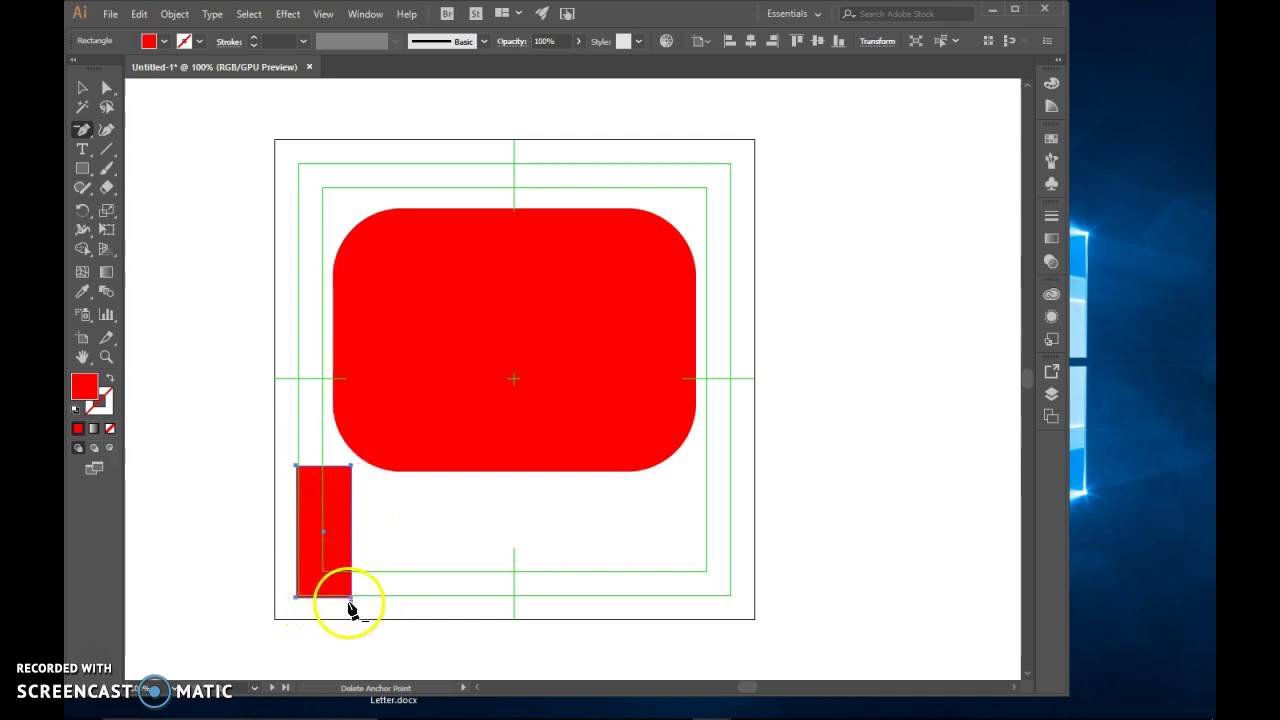
left_click(352, 467)
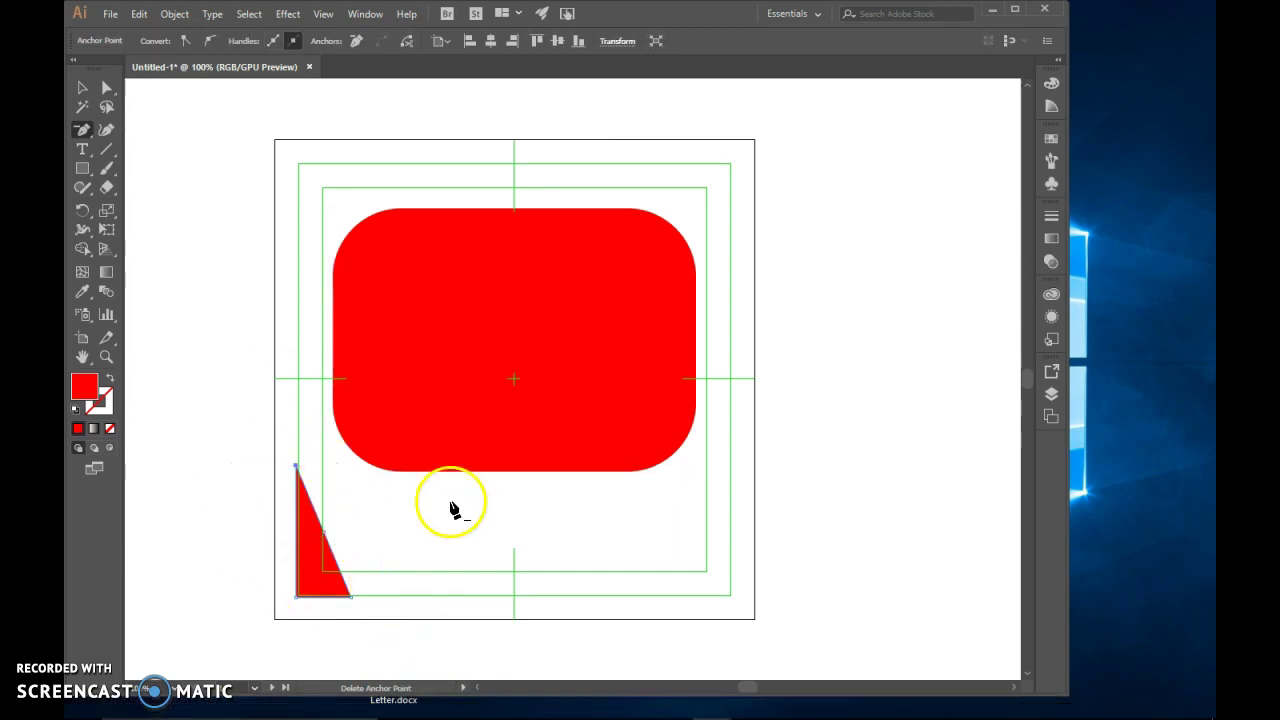
Rotate the triangle into a tilted tail and fit it under the rectangle's bottom-left edge
left_click(83, 92)
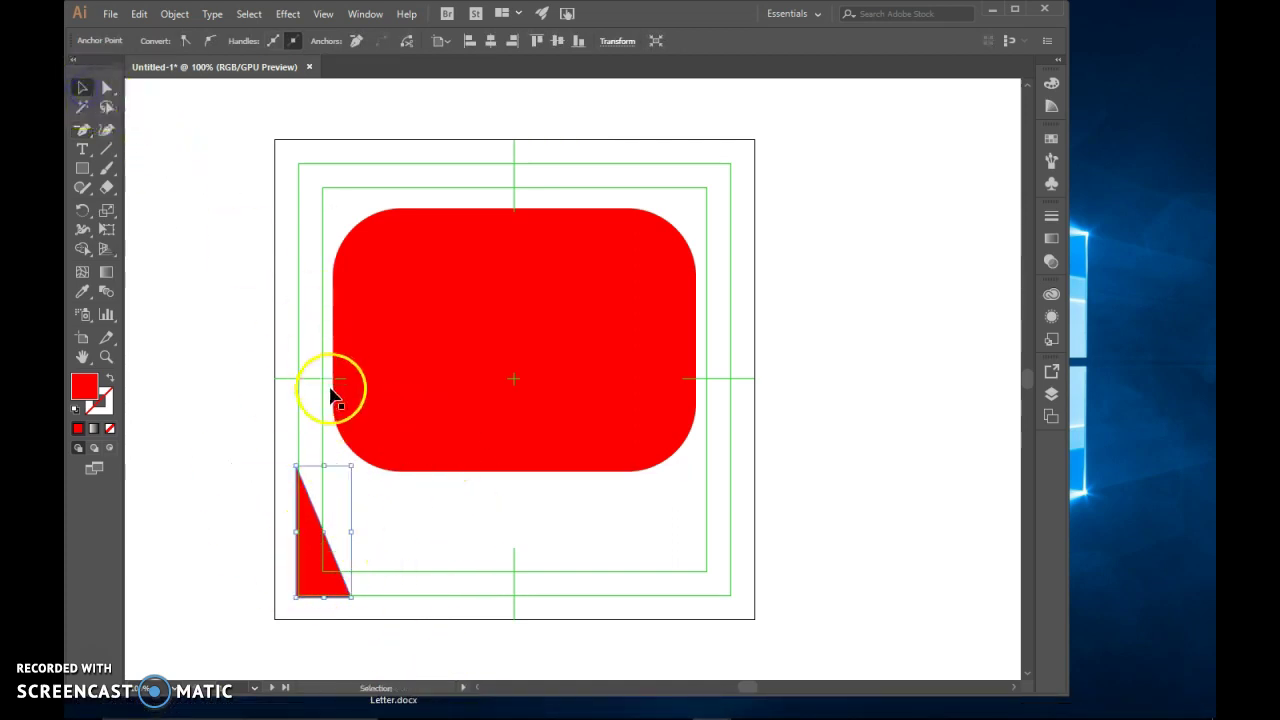
left_click_drag(354, 458, 286, 563)
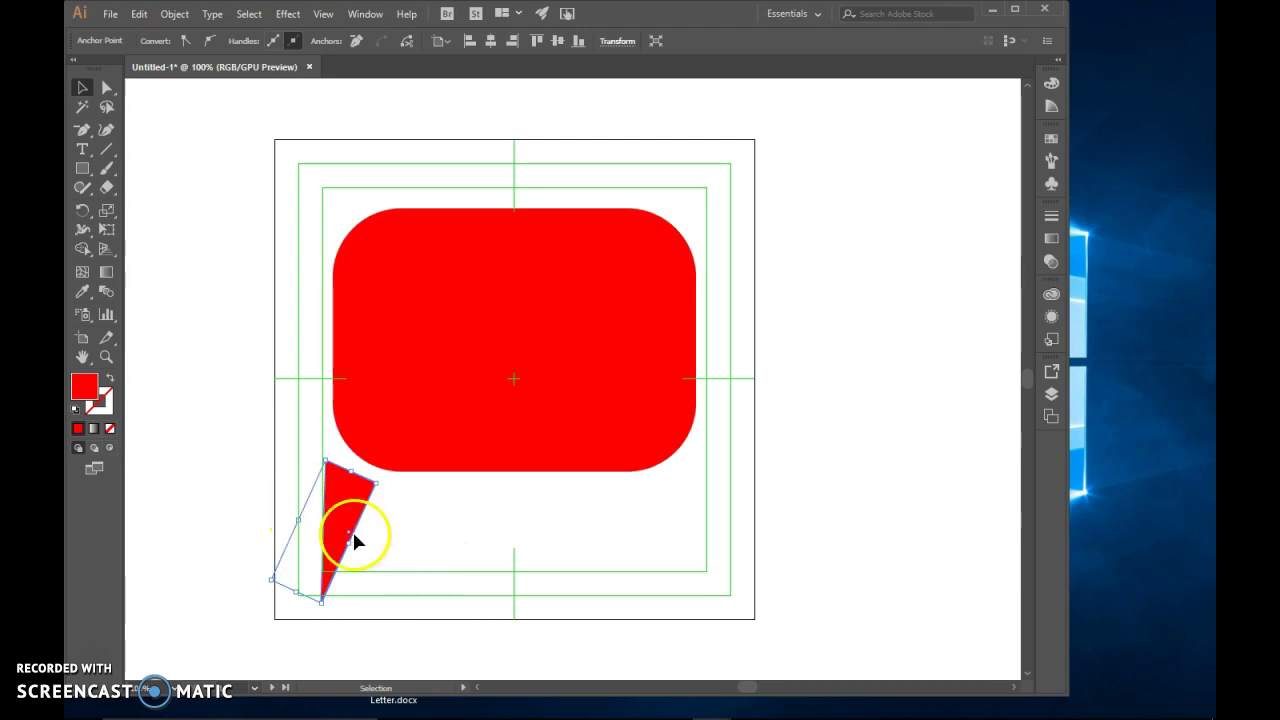
left_click_drag(297, 522, 425, 480)
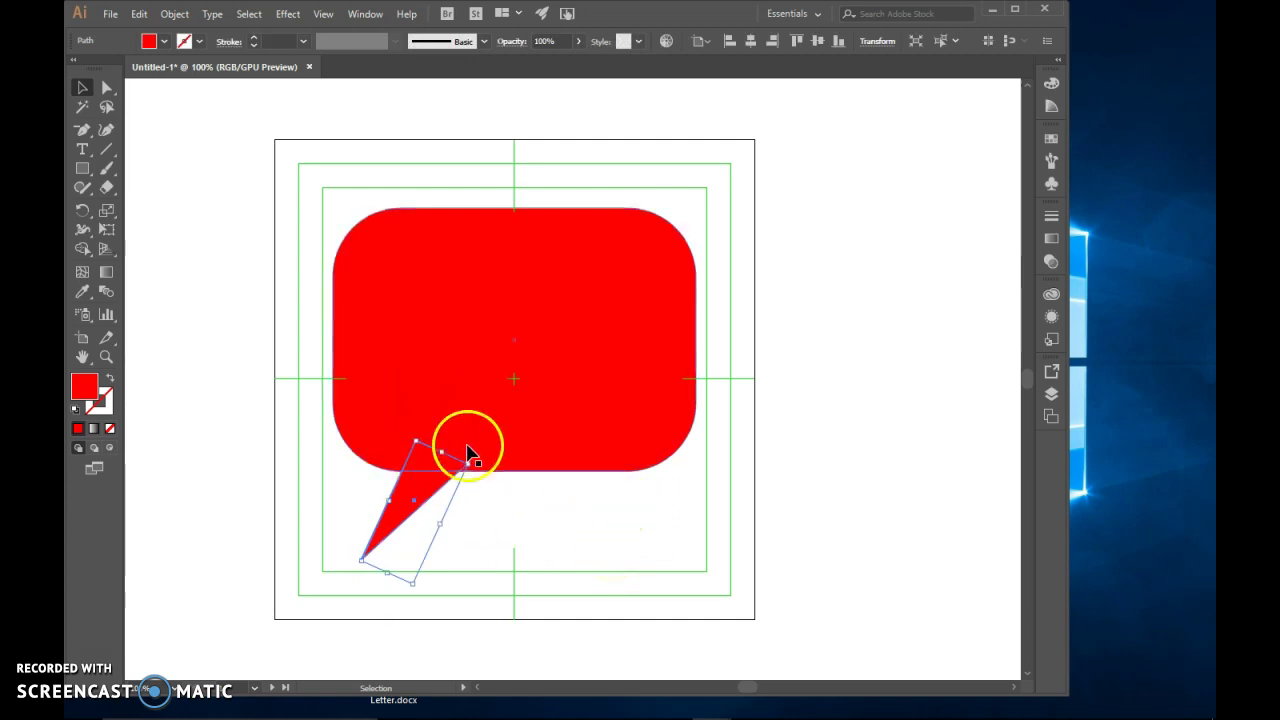
left_click_drag(427, 471, 424, 478)
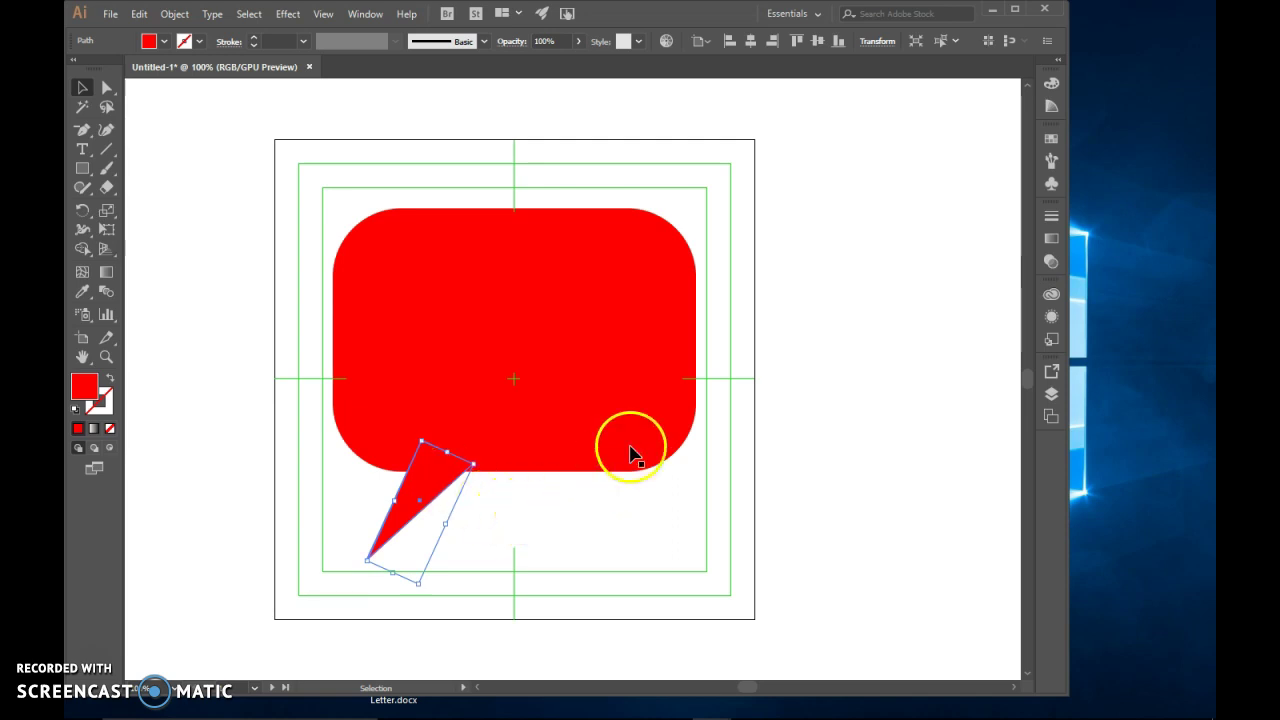
left_click(226, 270)
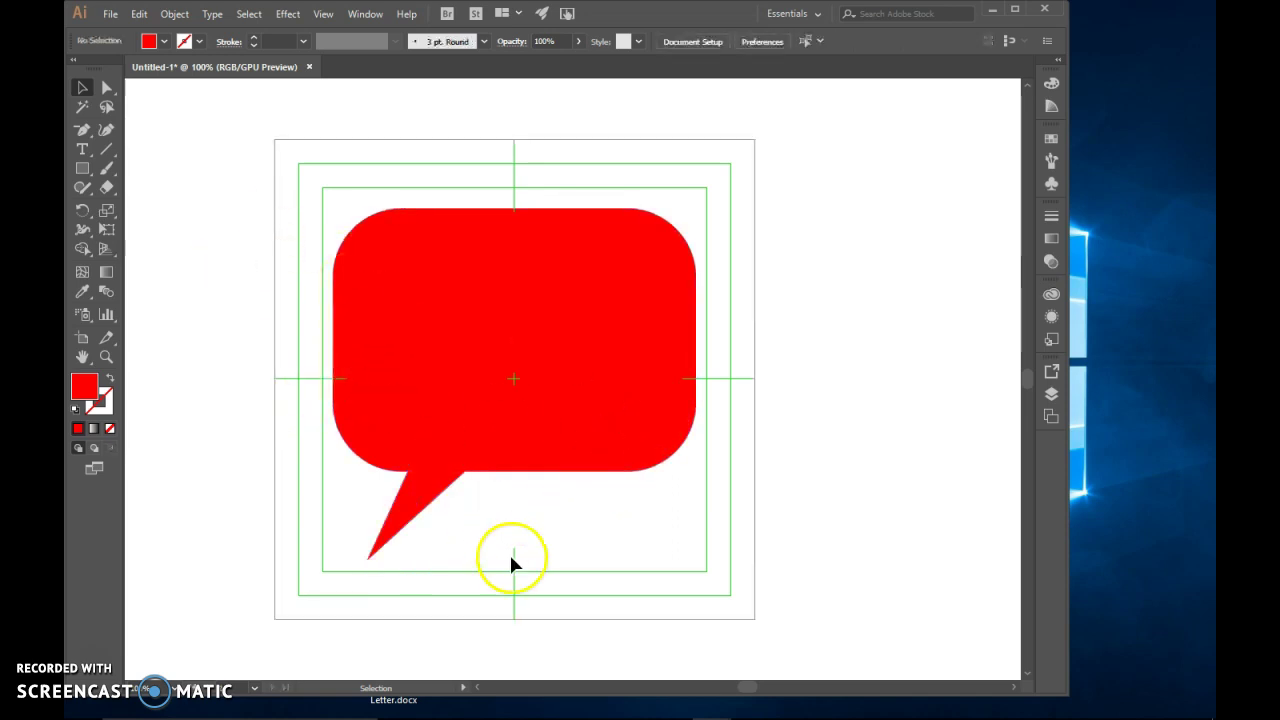
left_click(471, 399)
left_click(438, 482)
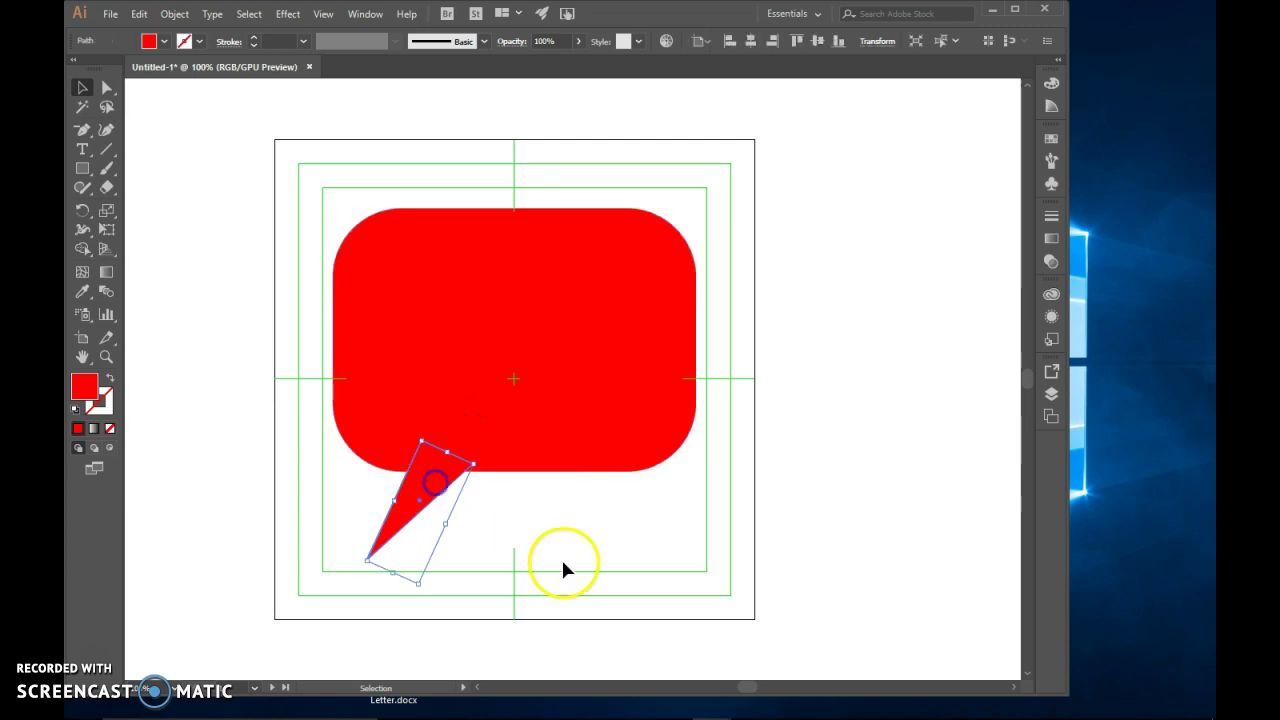
left_click(528, 515)
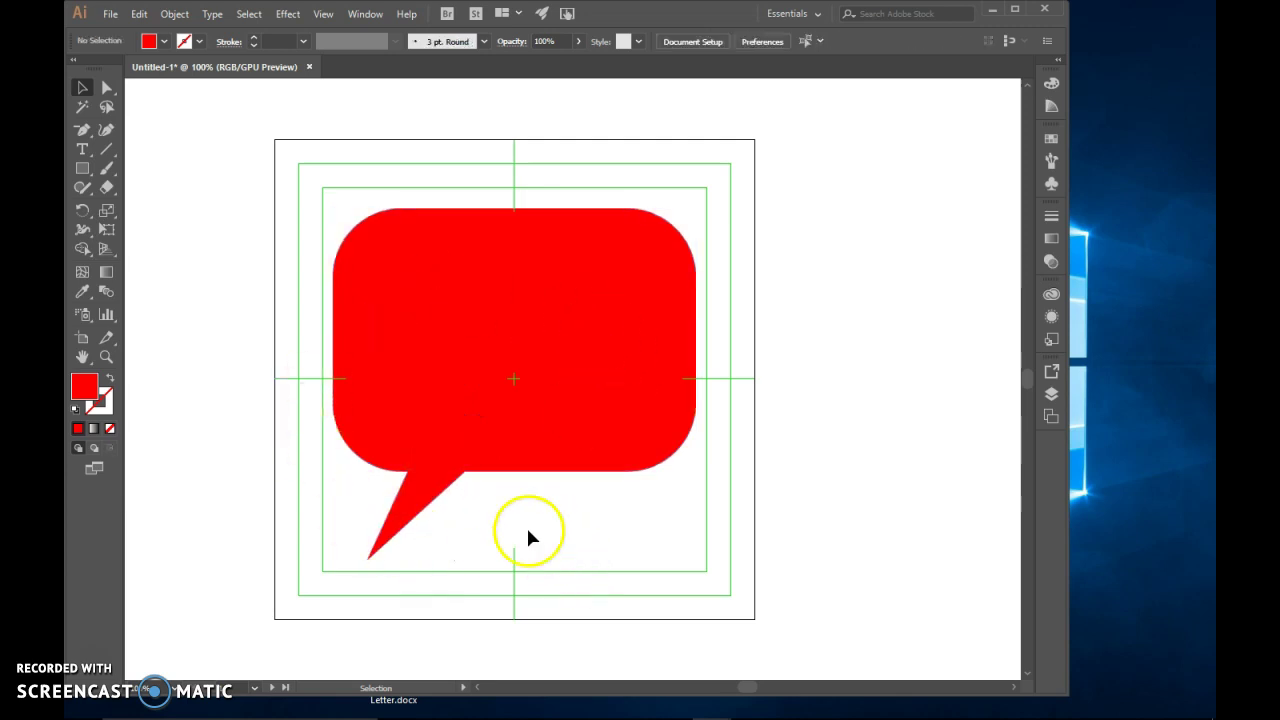
Group the two bubble shapes and move the group slightly up and left
left_click_drag(532, 528, 724, 584)
left_click(300, 189)
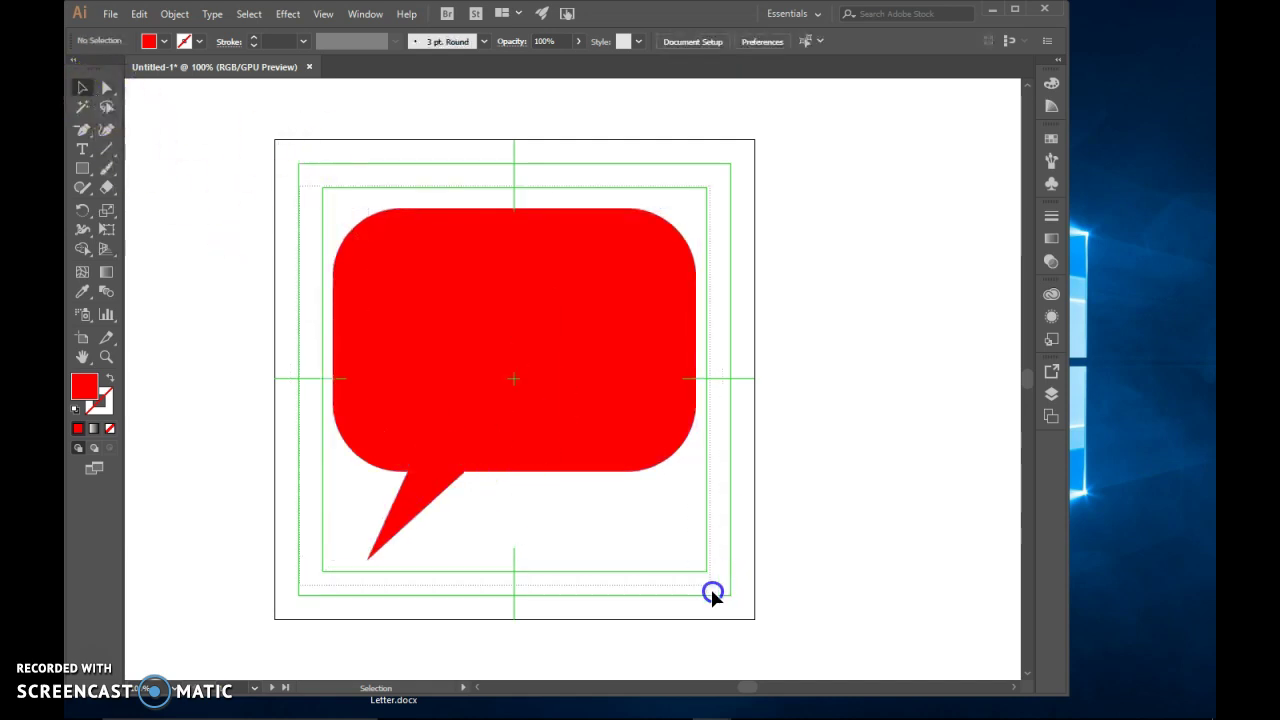
right_click(592, 410)
left_click(618, 502)
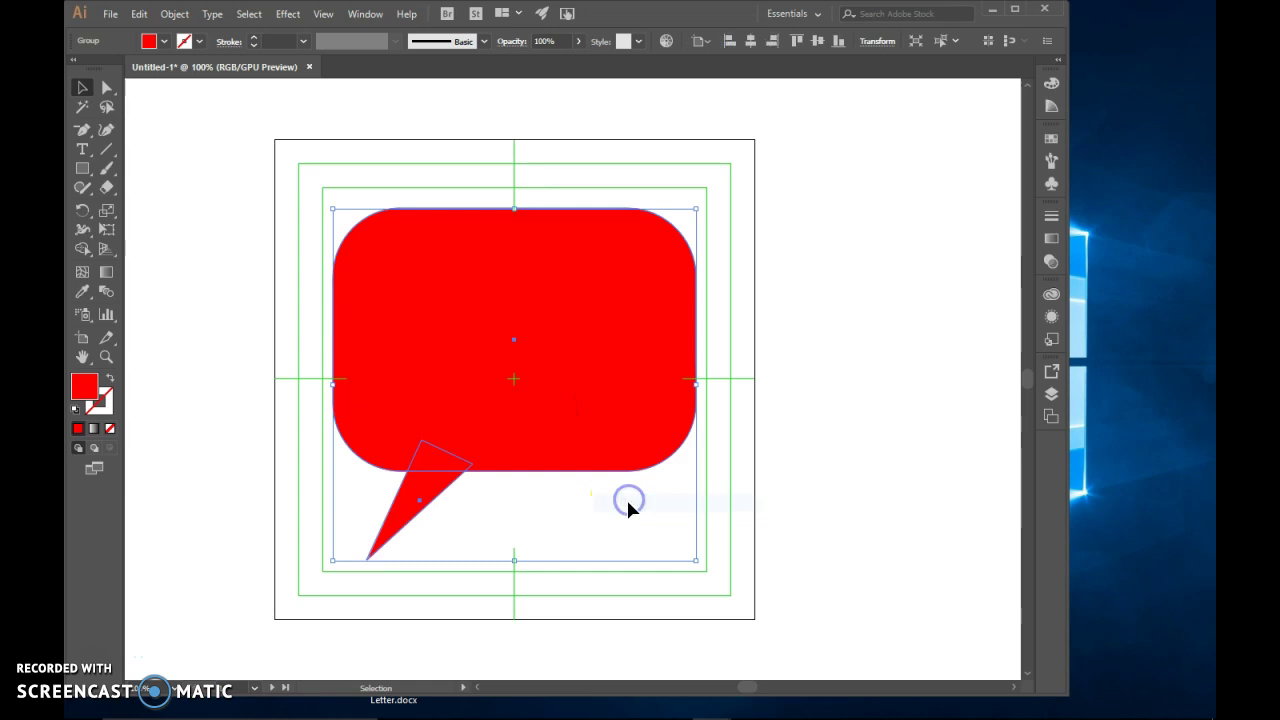
left_click_drag(529, 423, 494, 411)
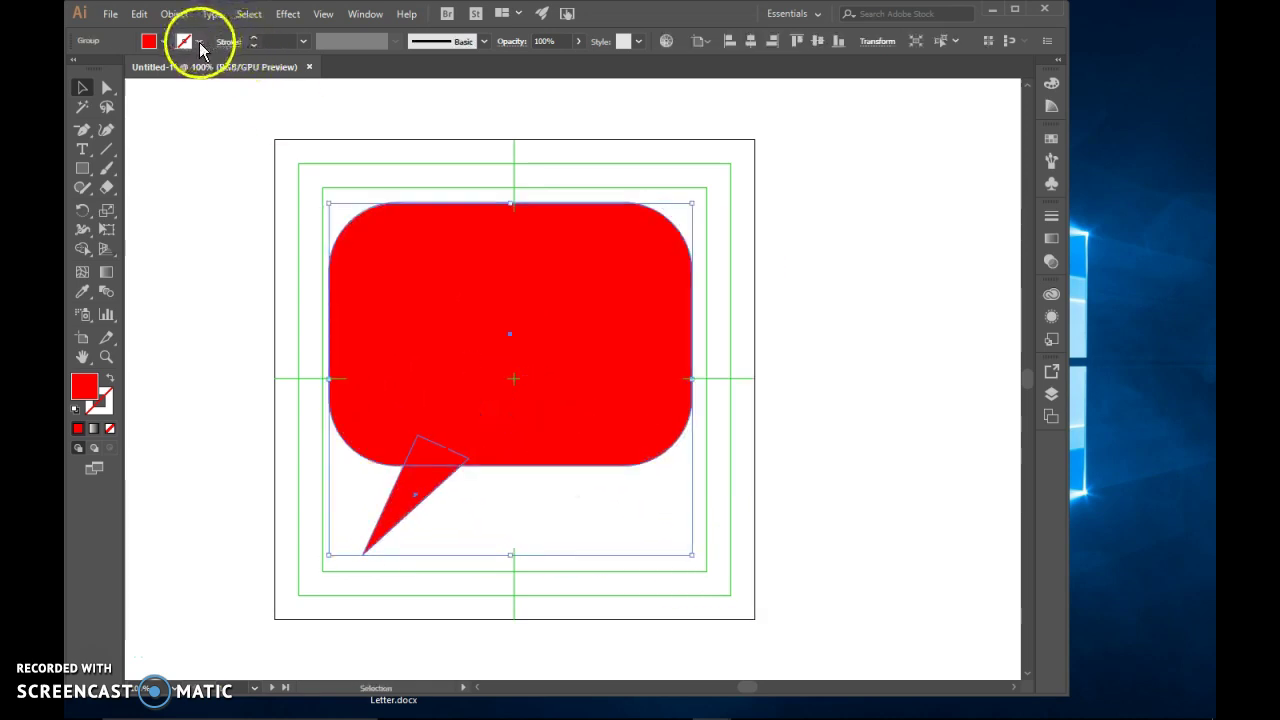
Give the bubble a 5 pt black stroke, then set the stroke back to None
left_click(254, 39)
left_click(254, 38)
left_click(254, 38)
left_click(254, 38)
left_click(254, 38)
left_click(254, 38)
left_click(582, 495)
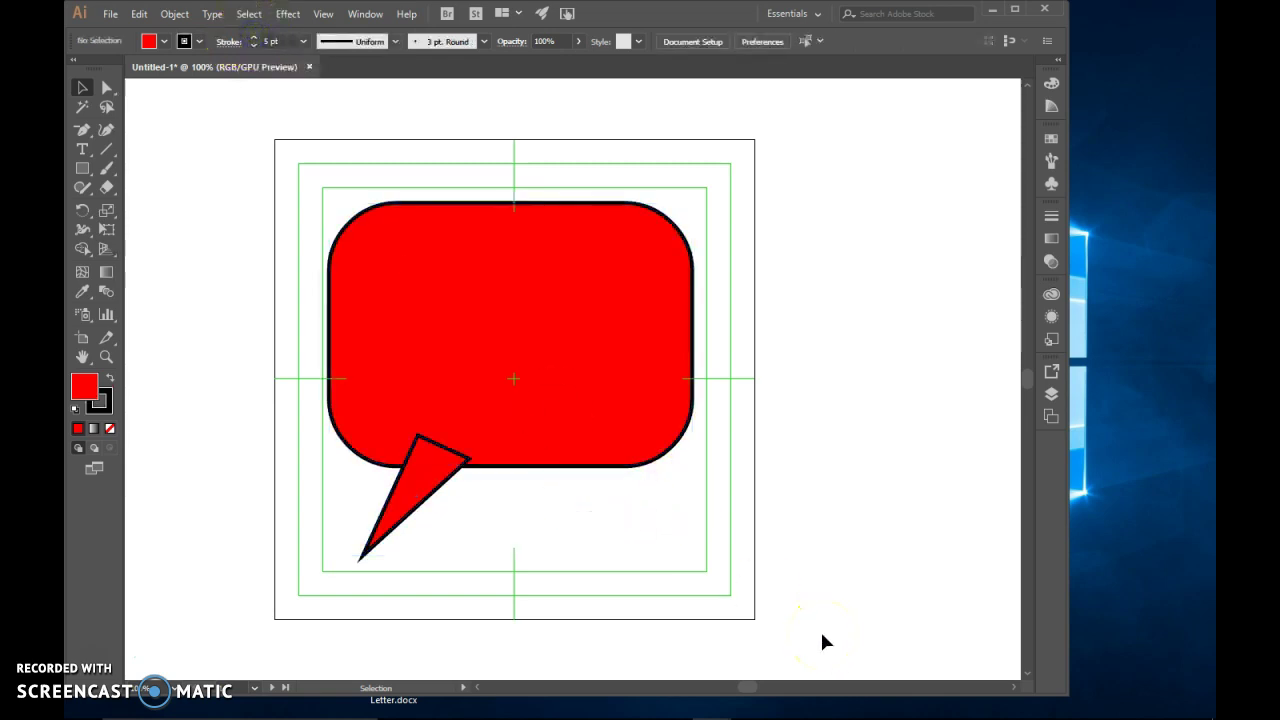
left_click(443, 395)
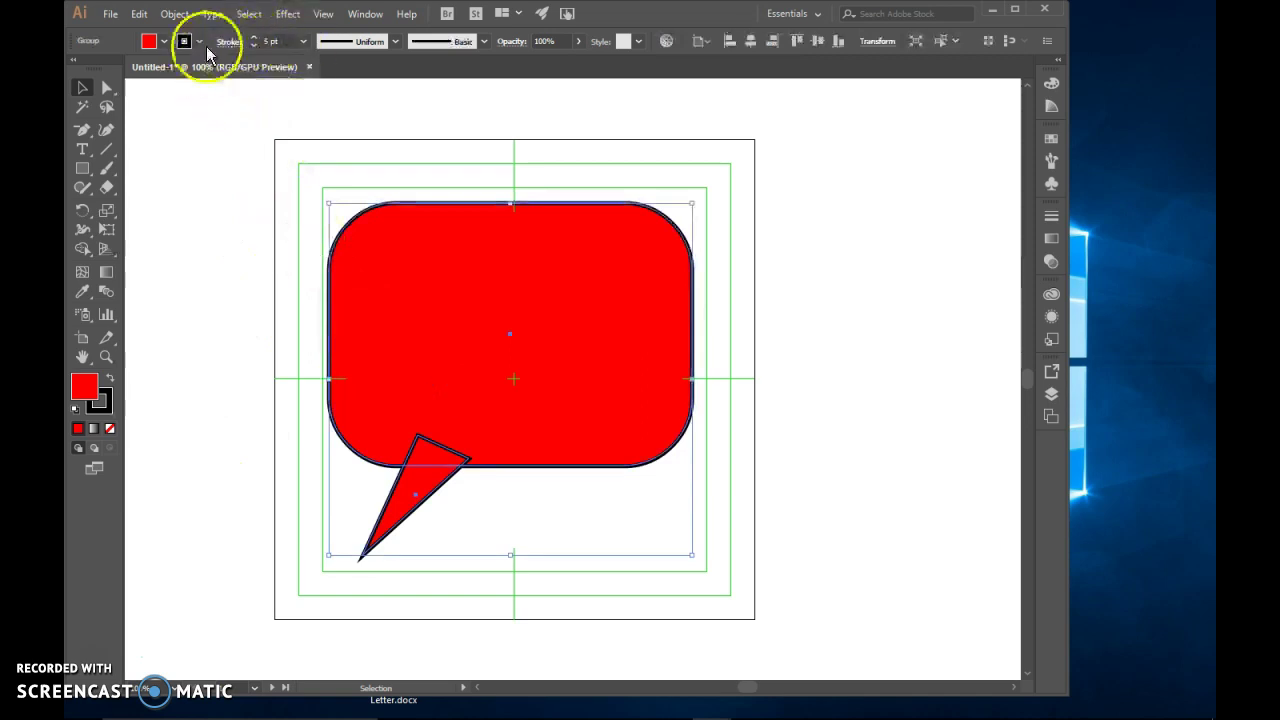
left_click(184, 41)
left_click(75, 70)
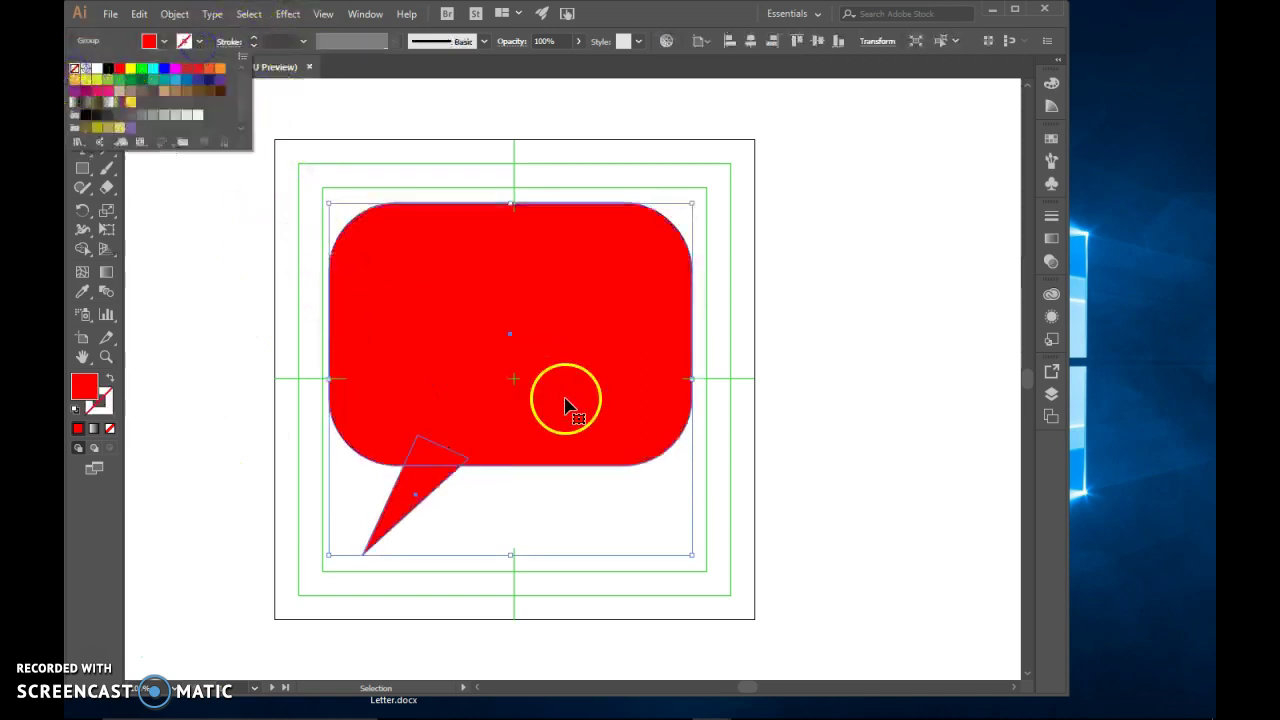
Ungroup the bubble and select both the tail triangle and the rounded rectangle
right_click(614, 422)
left_click(664, 553)
left_click(494, 560)
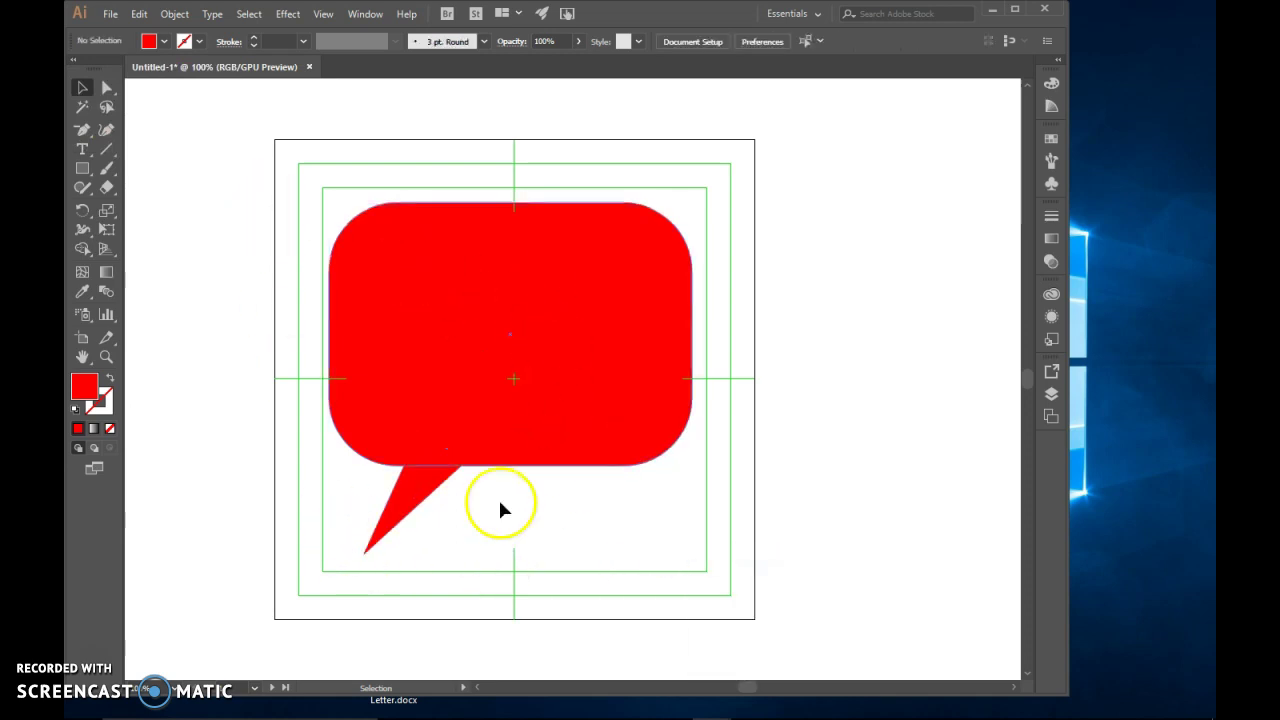
left_click_drag(278, 168, 760, 616)
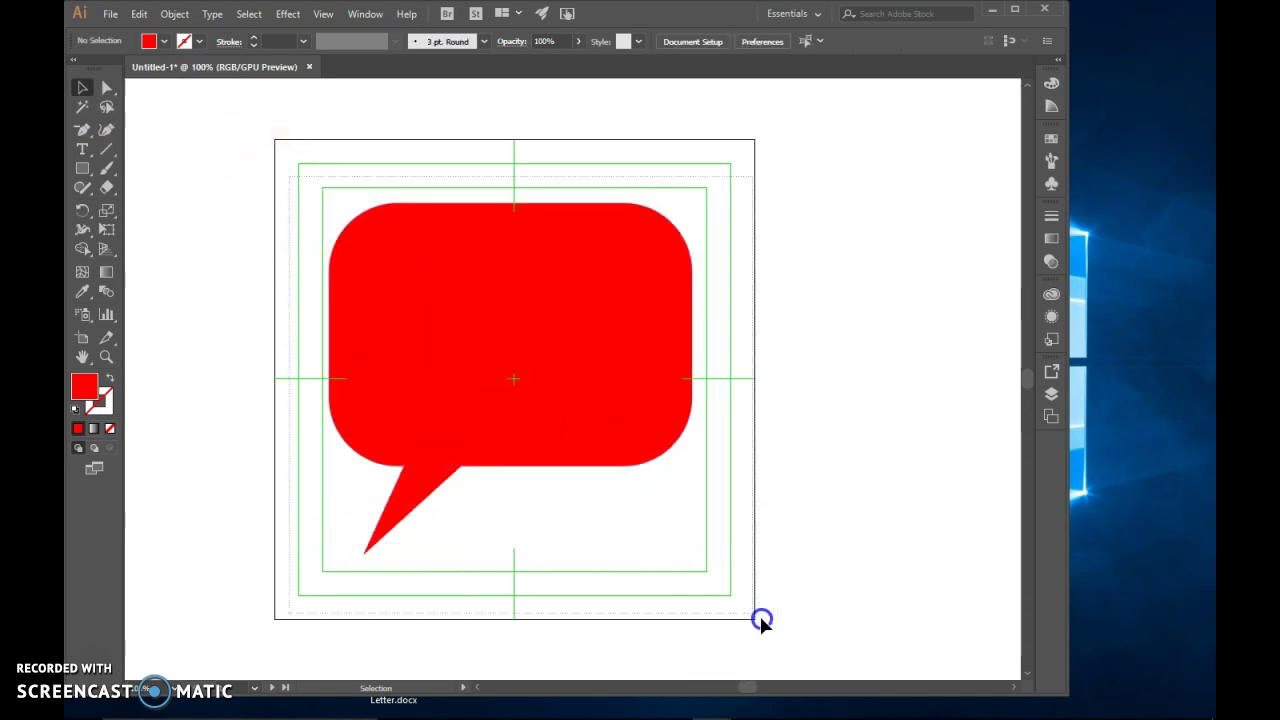
left_click(917, 524)
left_click(418, 497)
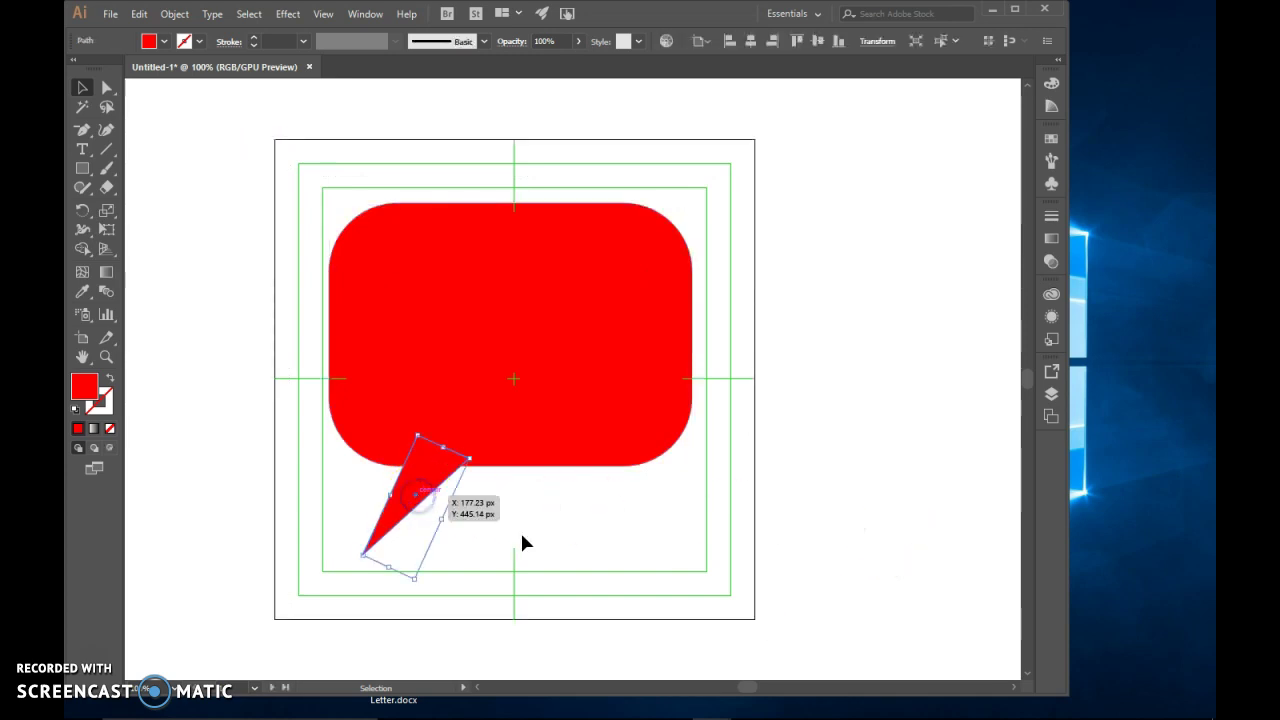
left_click(439, 293, "shift")
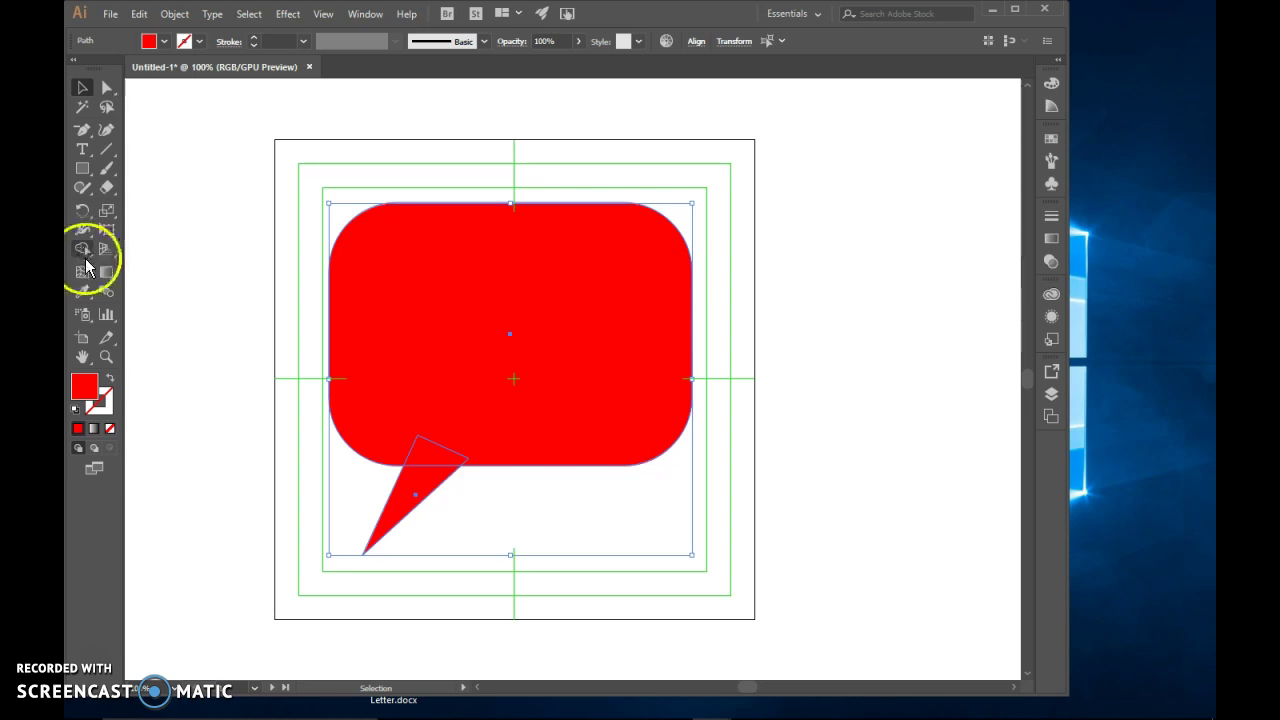
With the Shape Builder tool, drag from the tail into the body to unite them, then deselect
left_click(84, 252)
left_click_drag(84, 258, 184, 255)
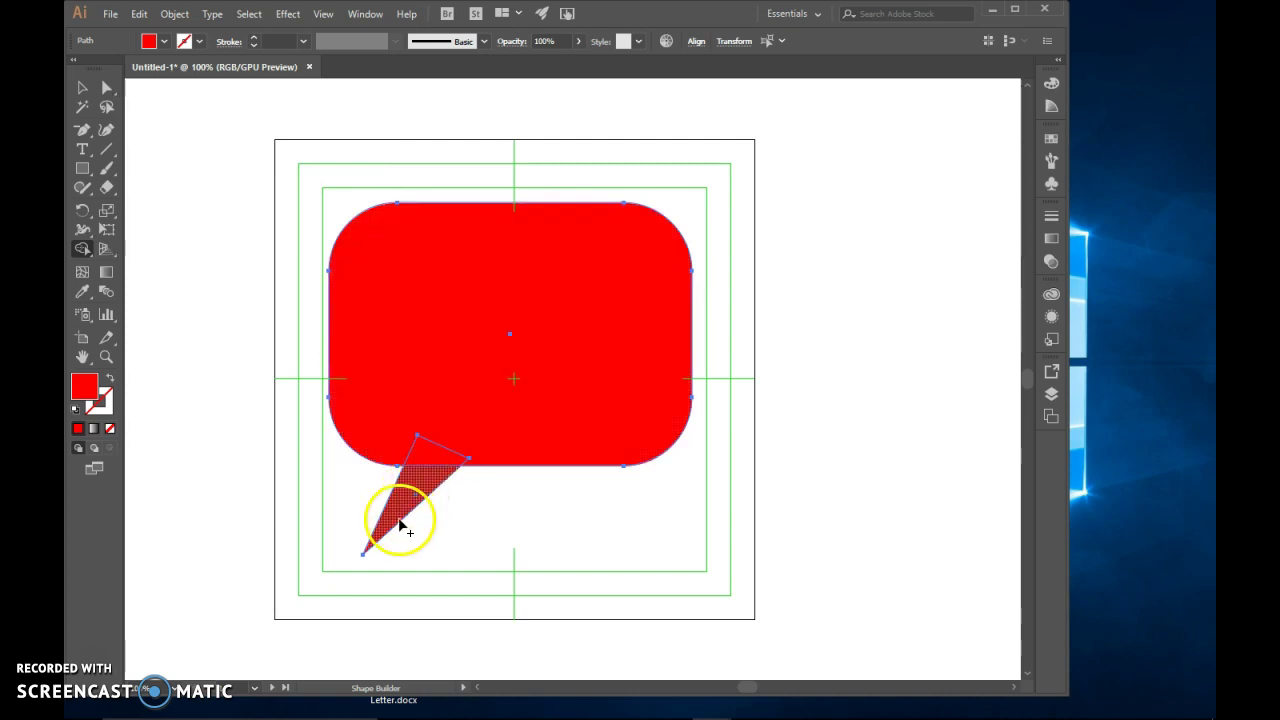
left_click_drag(390, 530, 461, 400)
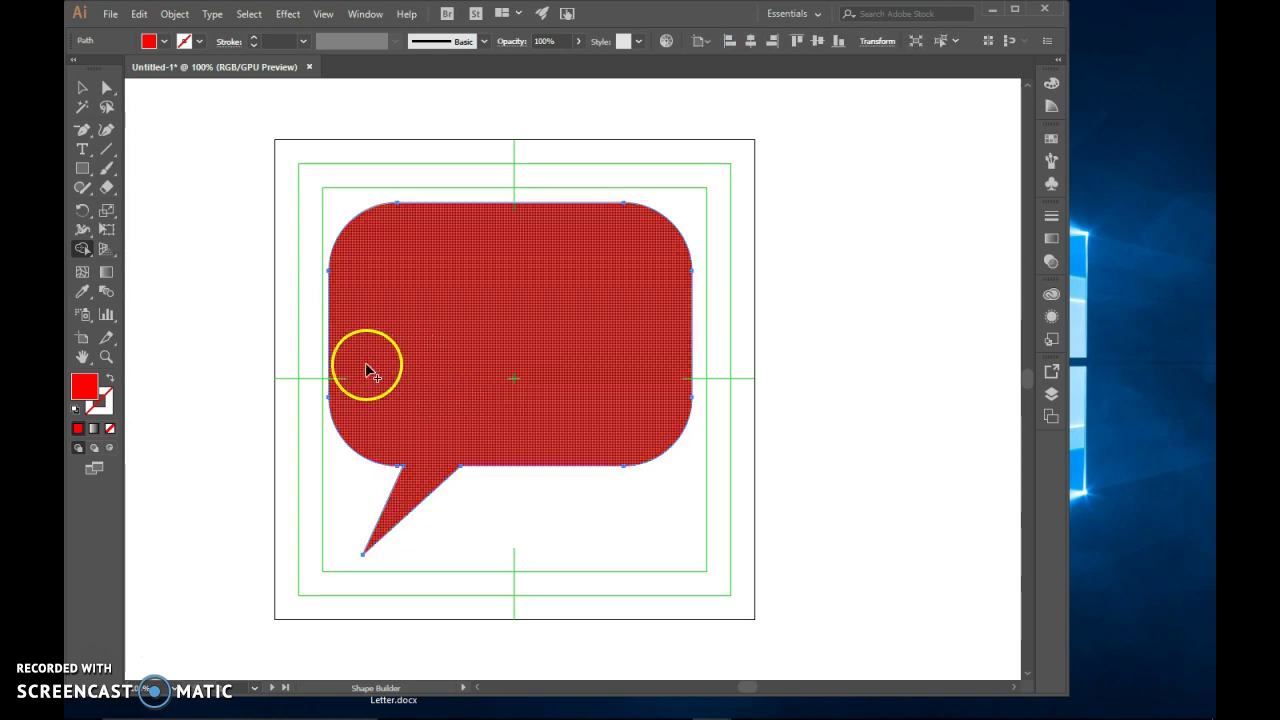
left_click(81, 89)
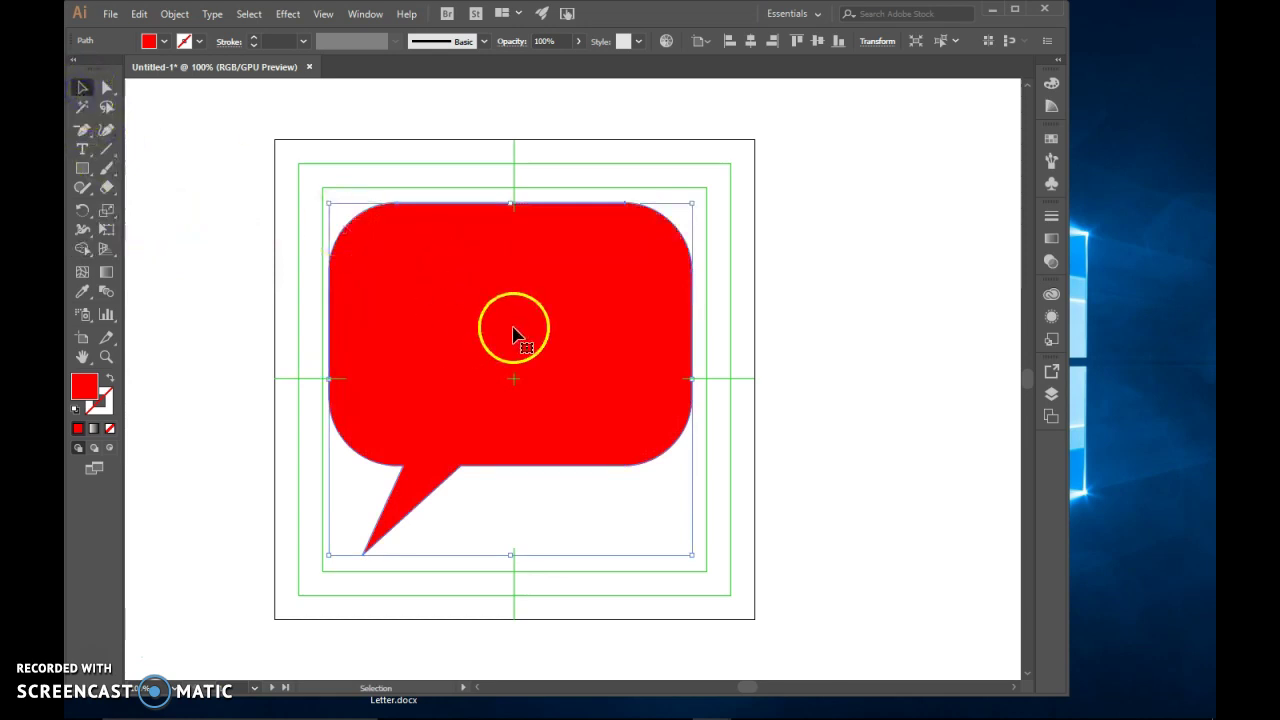
left_click(618, 575)
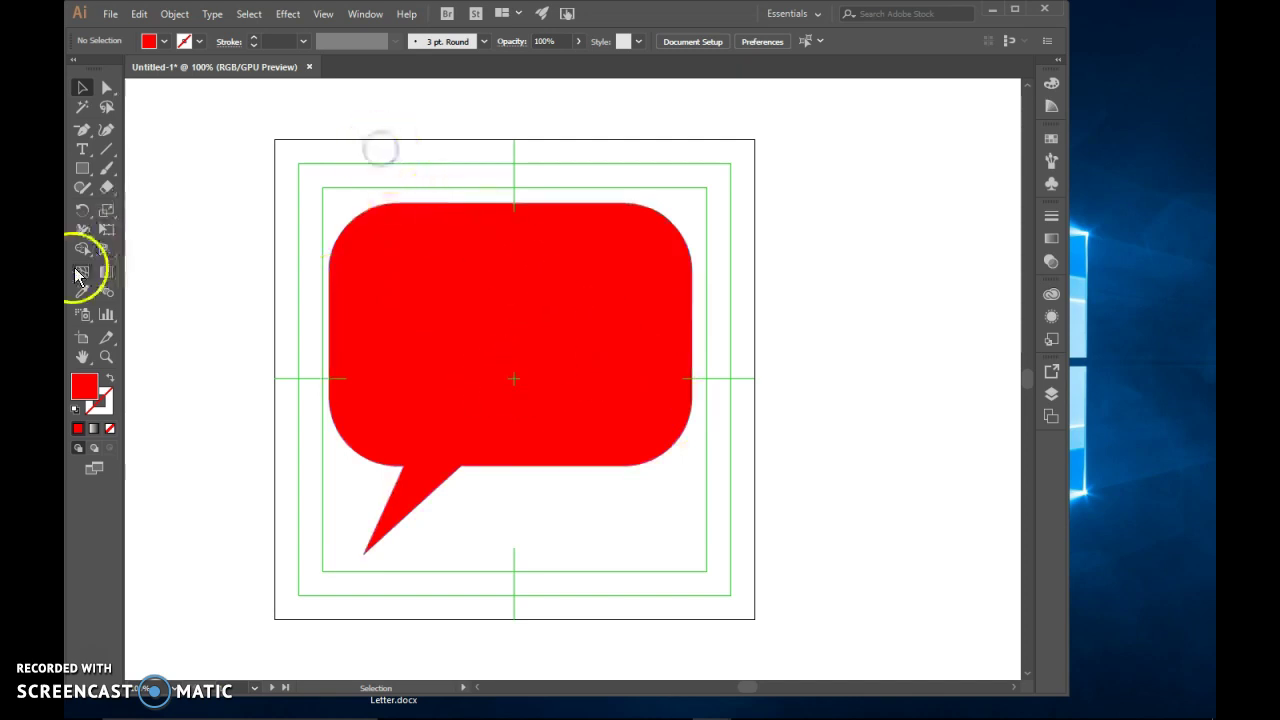
Move the speech bubble up and to the left on the artboard
left_click(82, 150)
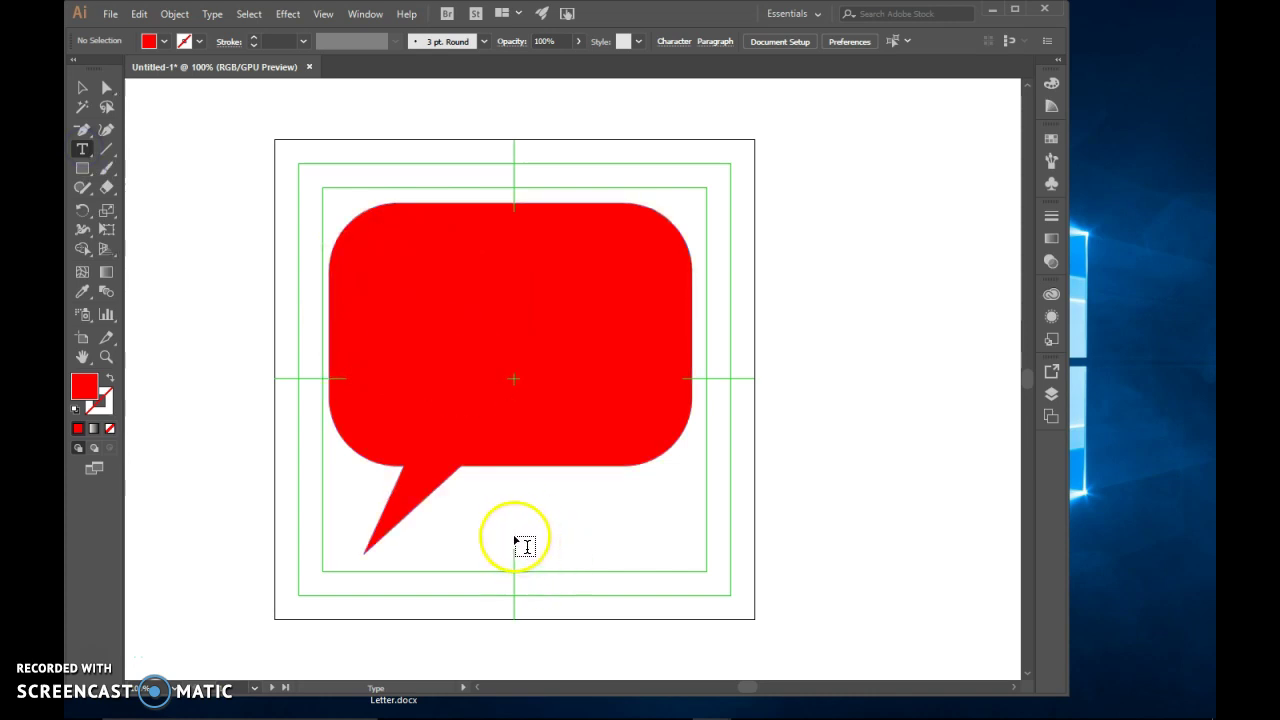
left_click(83, 97)
left_click_drag(510, 305, 404, 196)
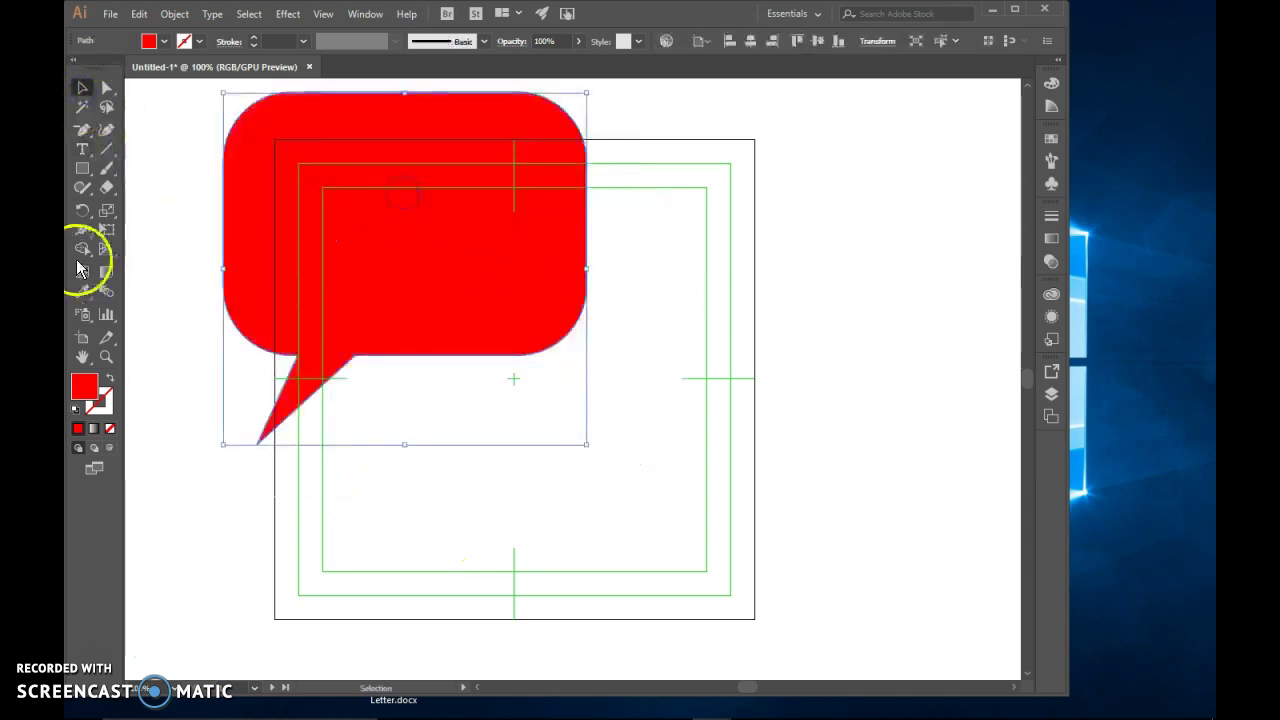
left_click(82, 149)
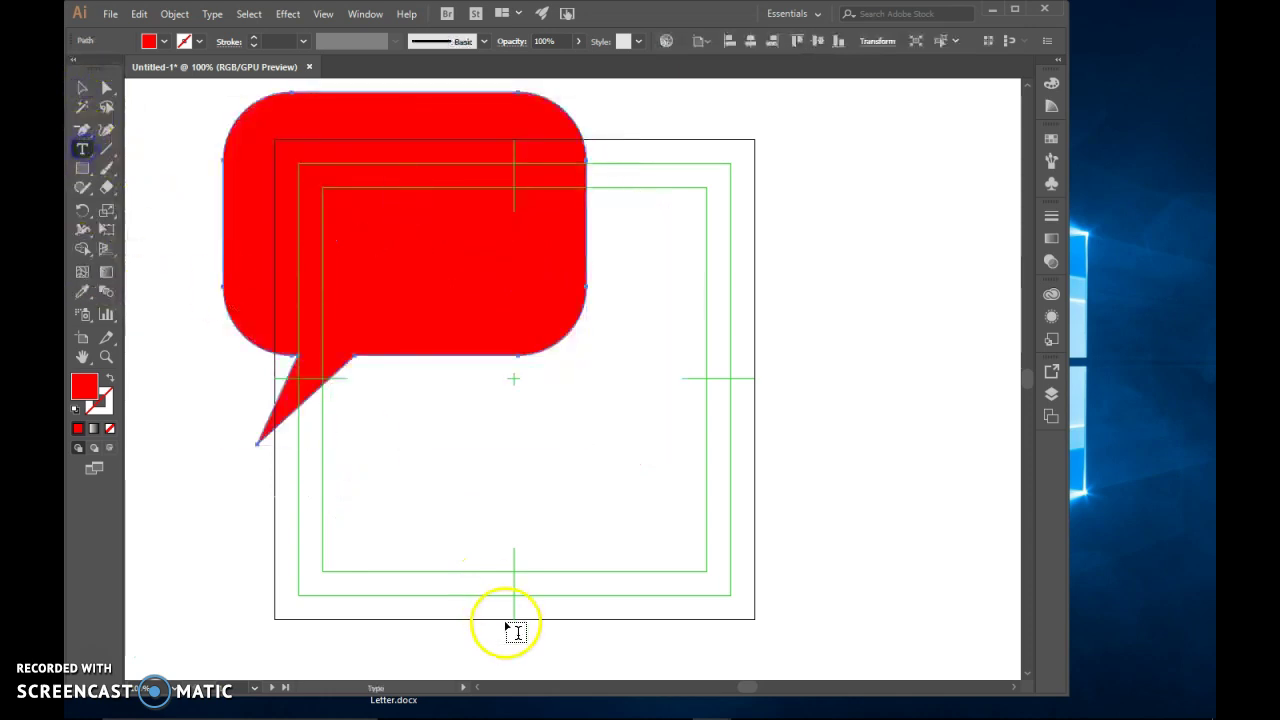
left_click(419, 477)
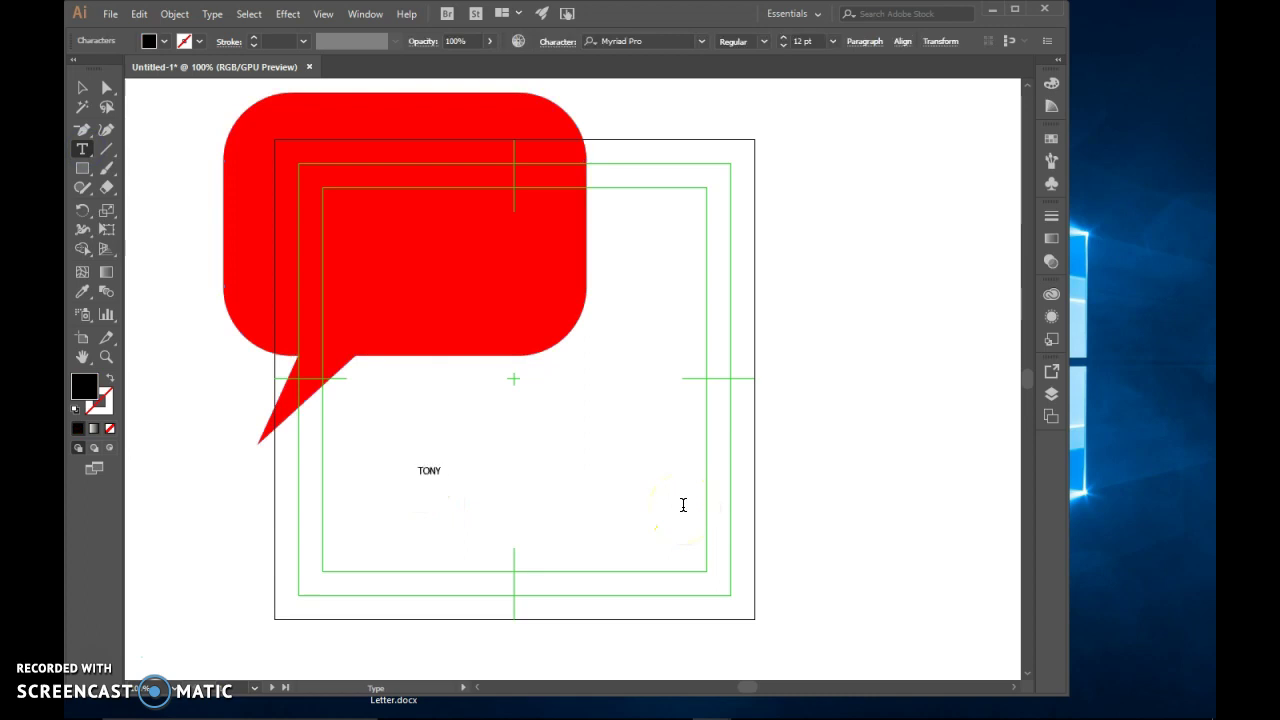
left_click(271, 233)
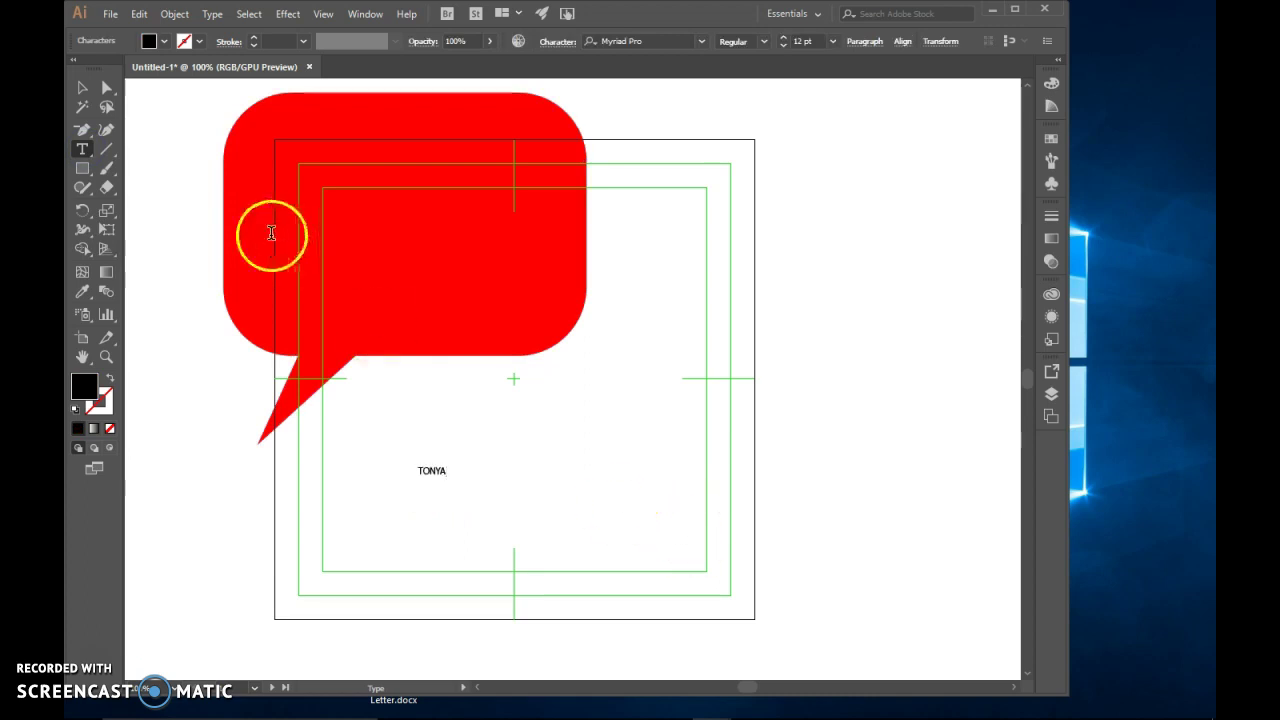
left_click(84, 89)
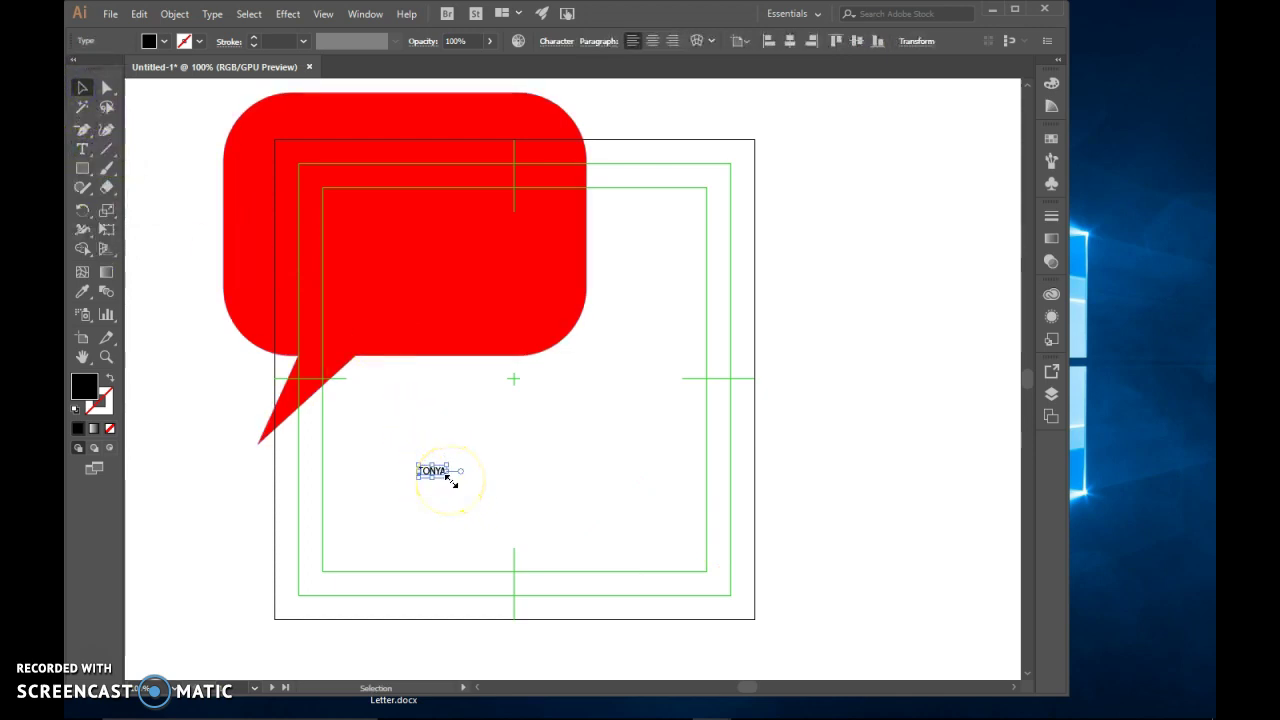
left_click_drag(452, 482, 702, 600)
left_click_drag(586, 555, 552, 514)
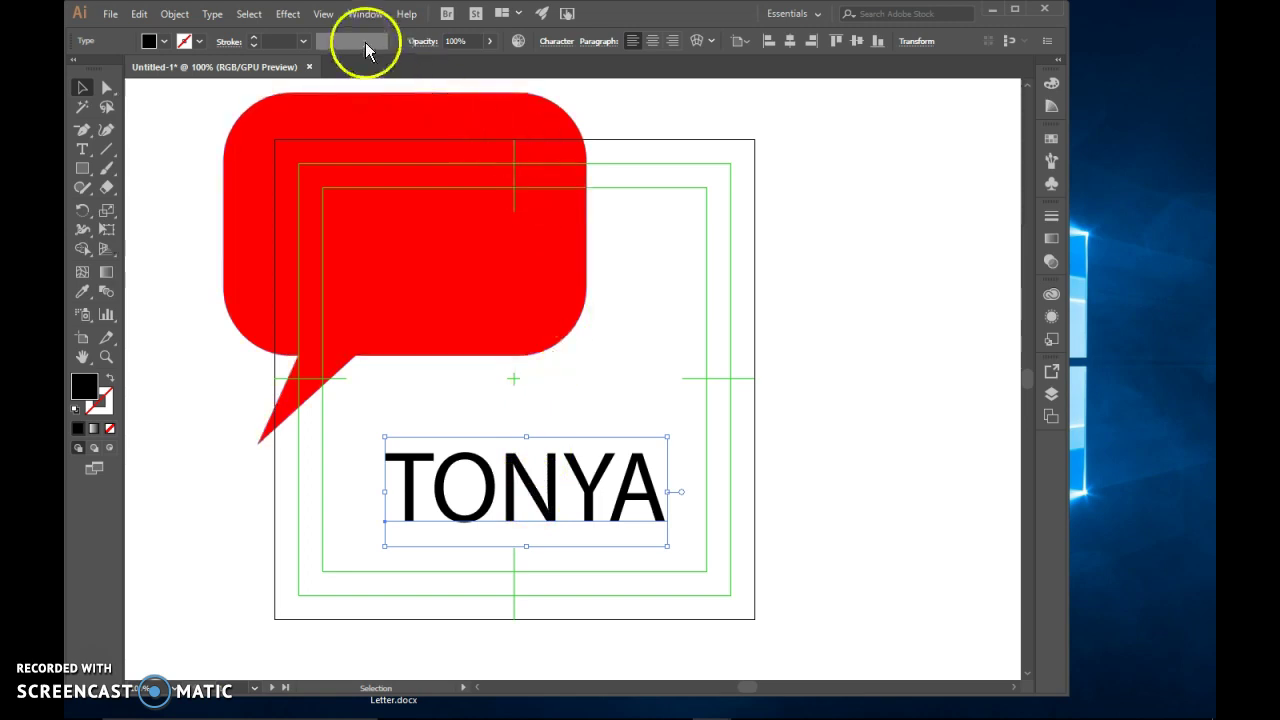
left_click(517, 484)
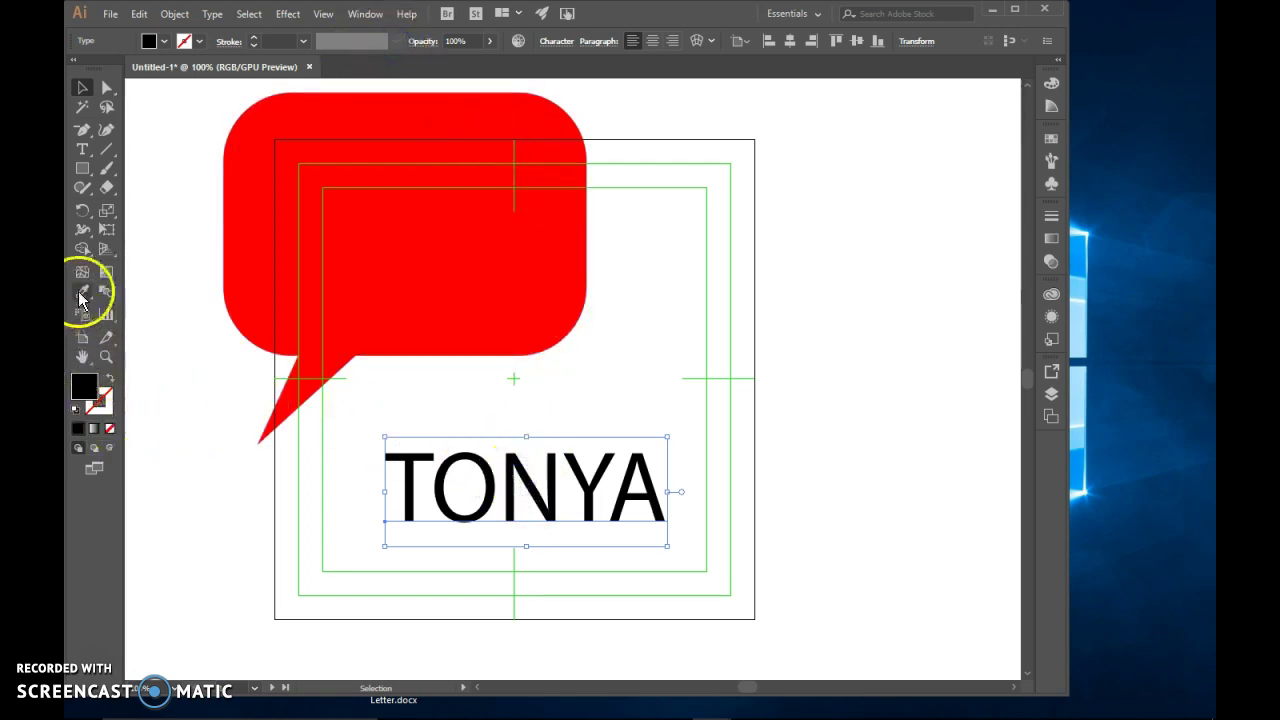
left_click(85, 152)
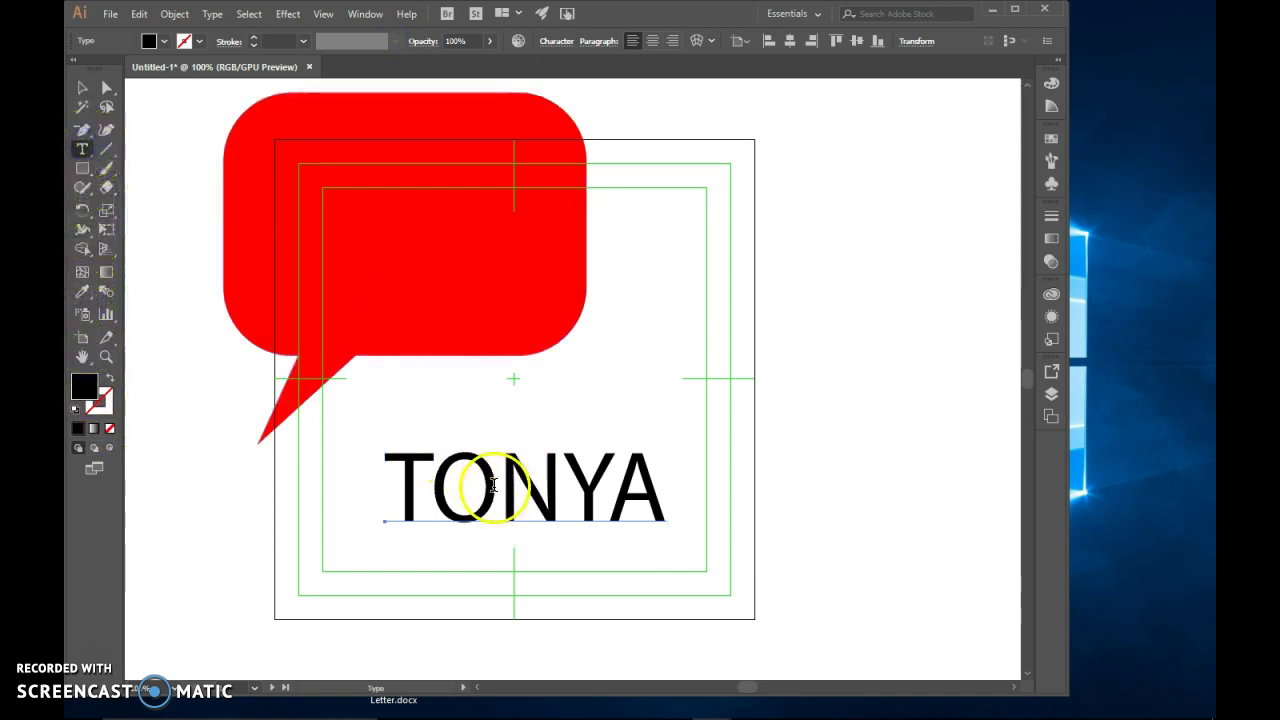
double_click(493, 487)
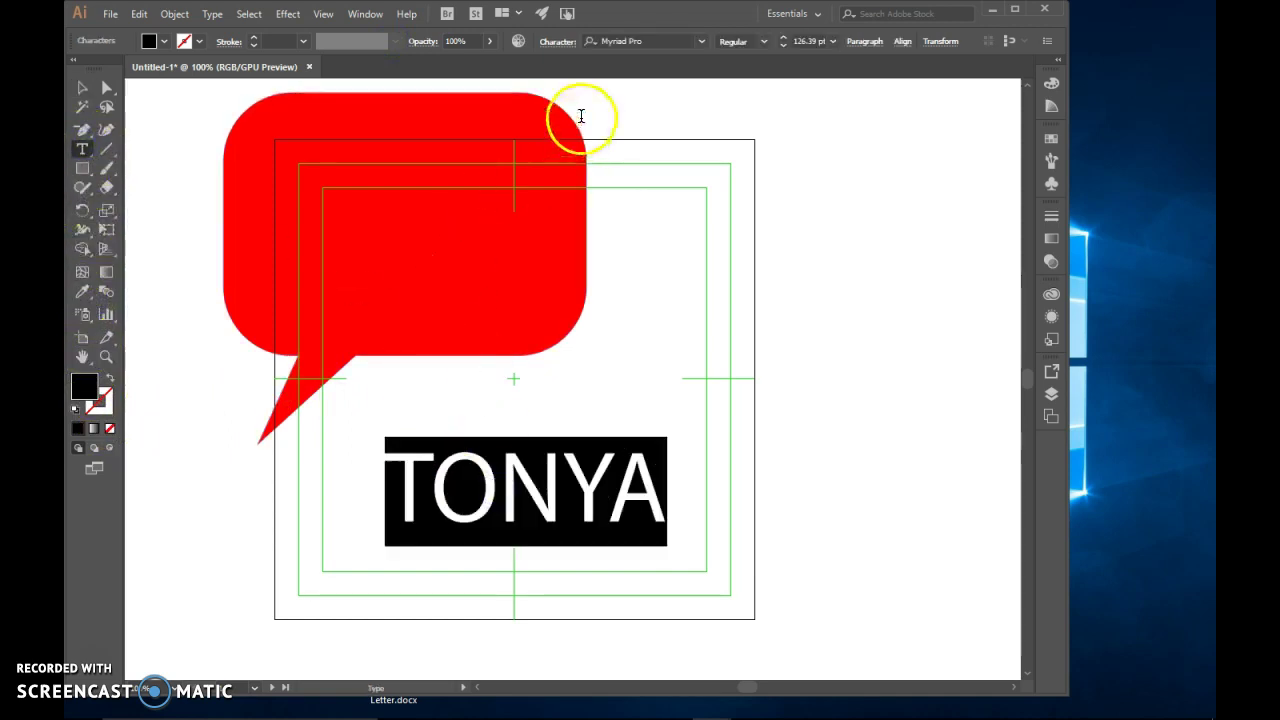
left_click(700, 47)
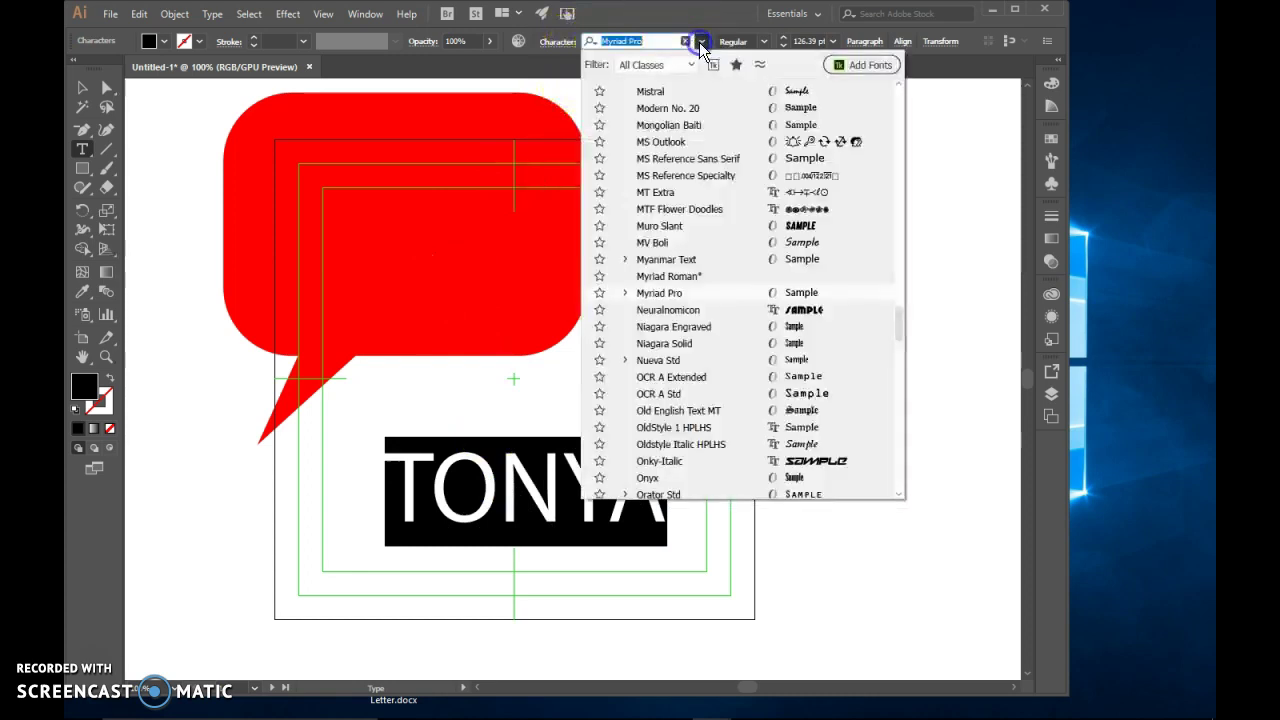
left_click(688, 43)
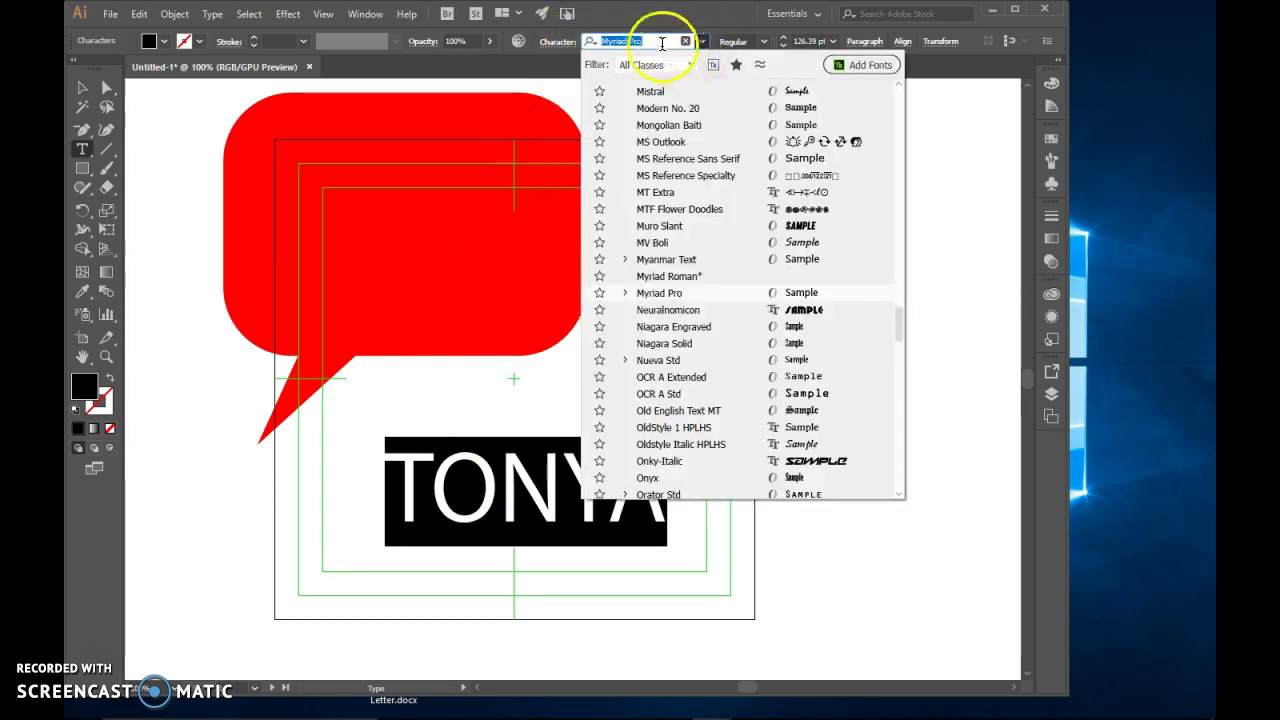
type("neu")
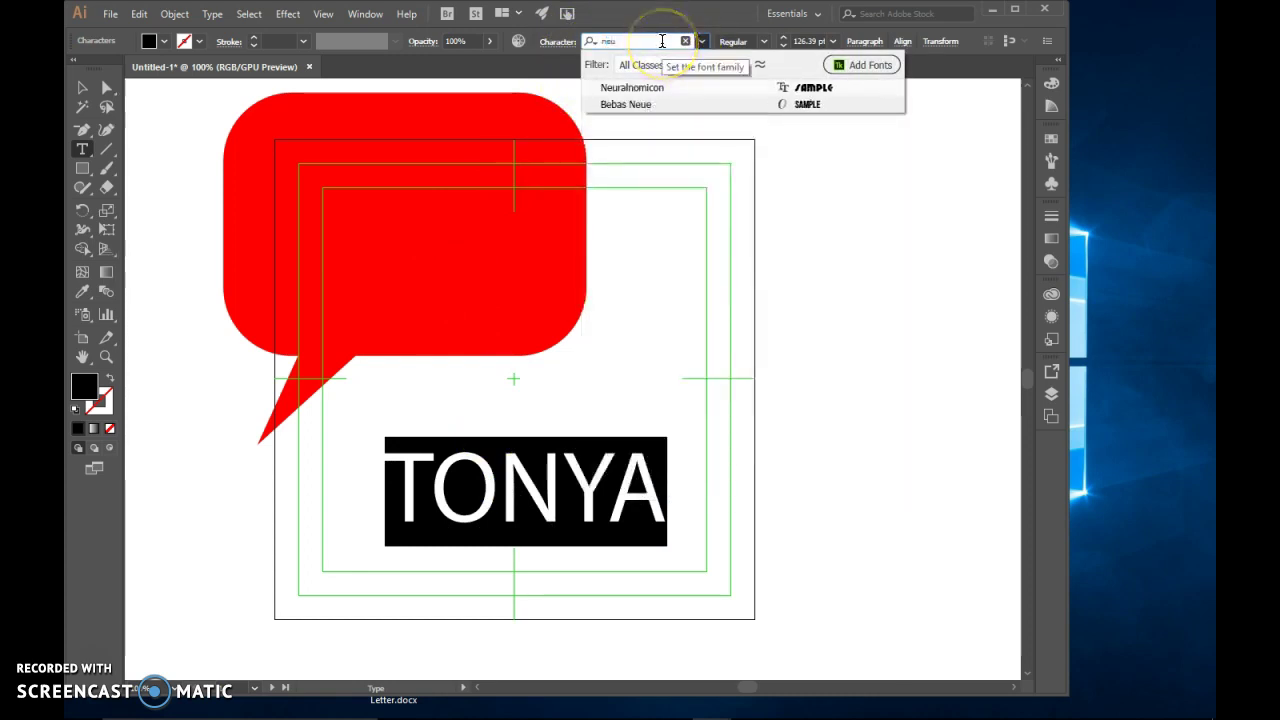
left_click(650, 89)
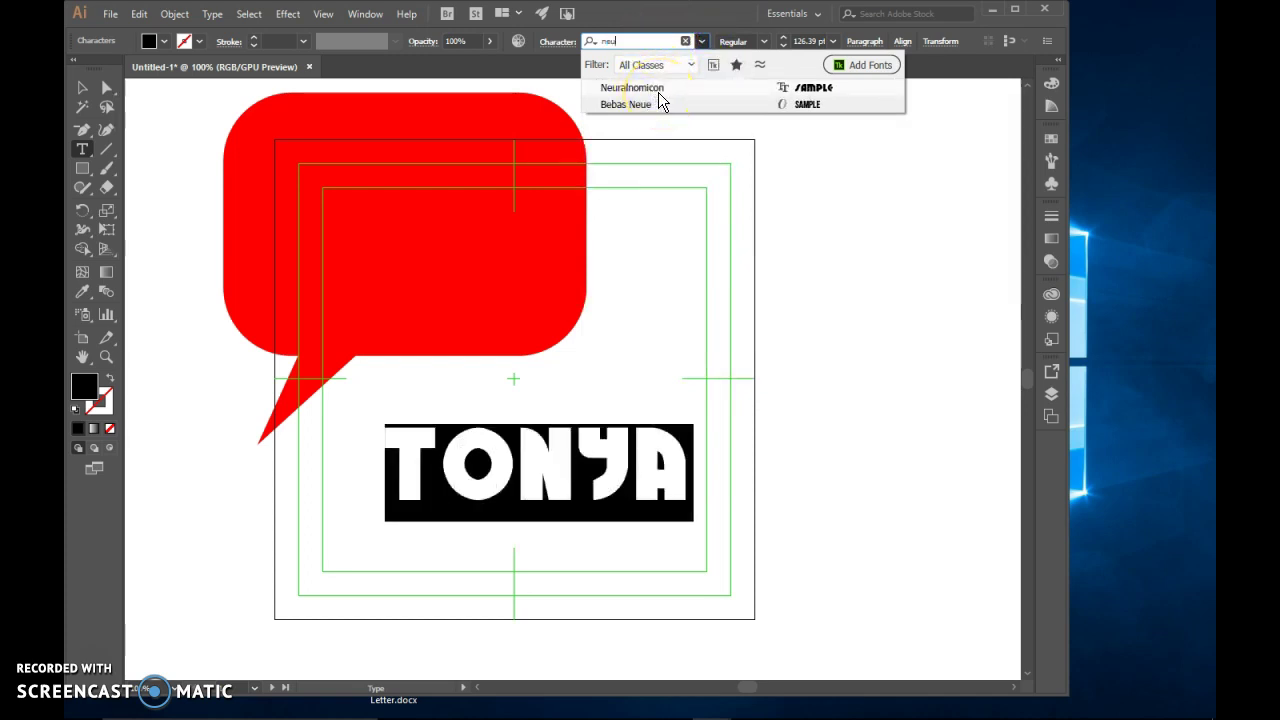
left_click(658, 91)
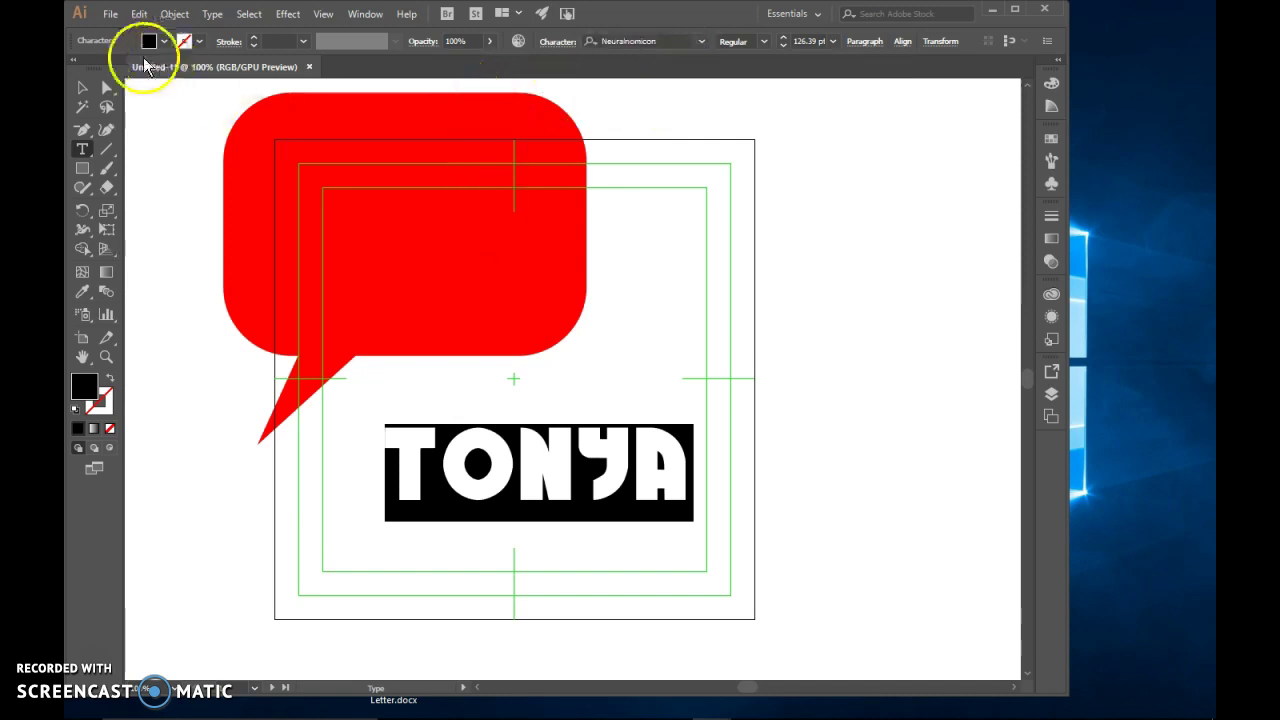
left_click(82, 87)
left_click_drag(540, 450, 513, 446)
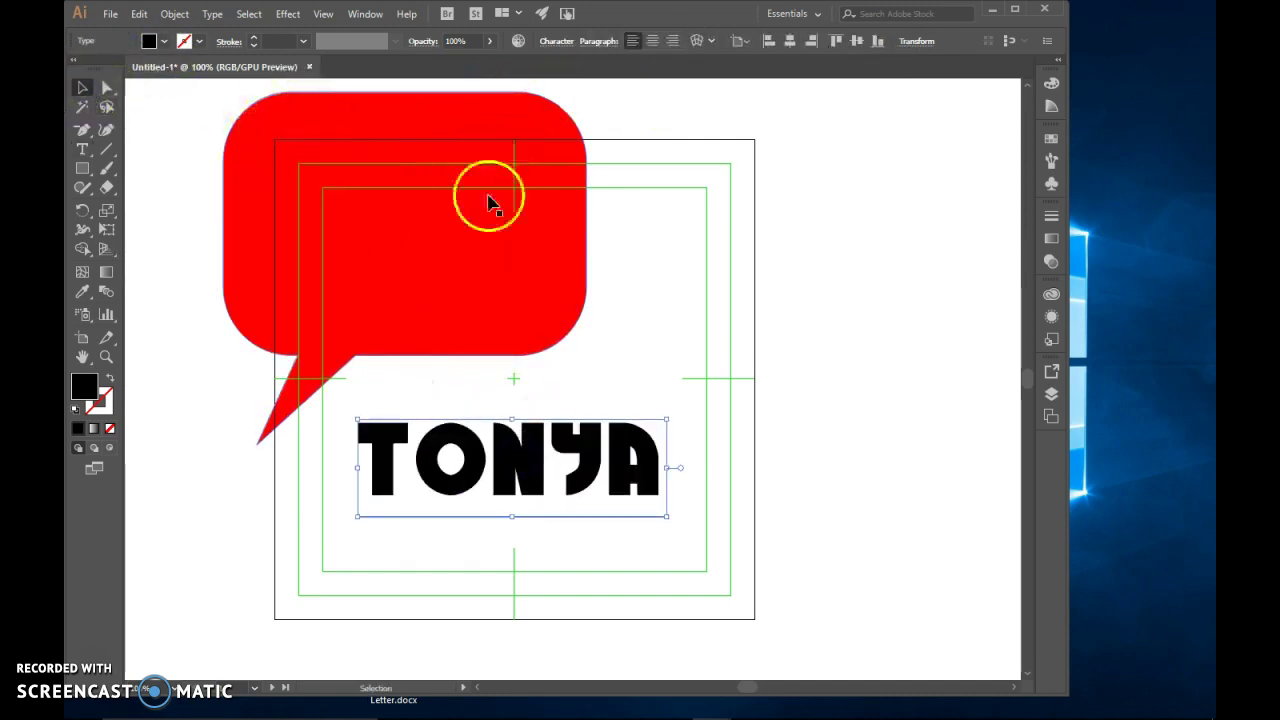
mouse_move(530, 476)
left_mouse_down()
mouse_move(553, 482)
mouse_move(535, 483)
left_mouse_up()
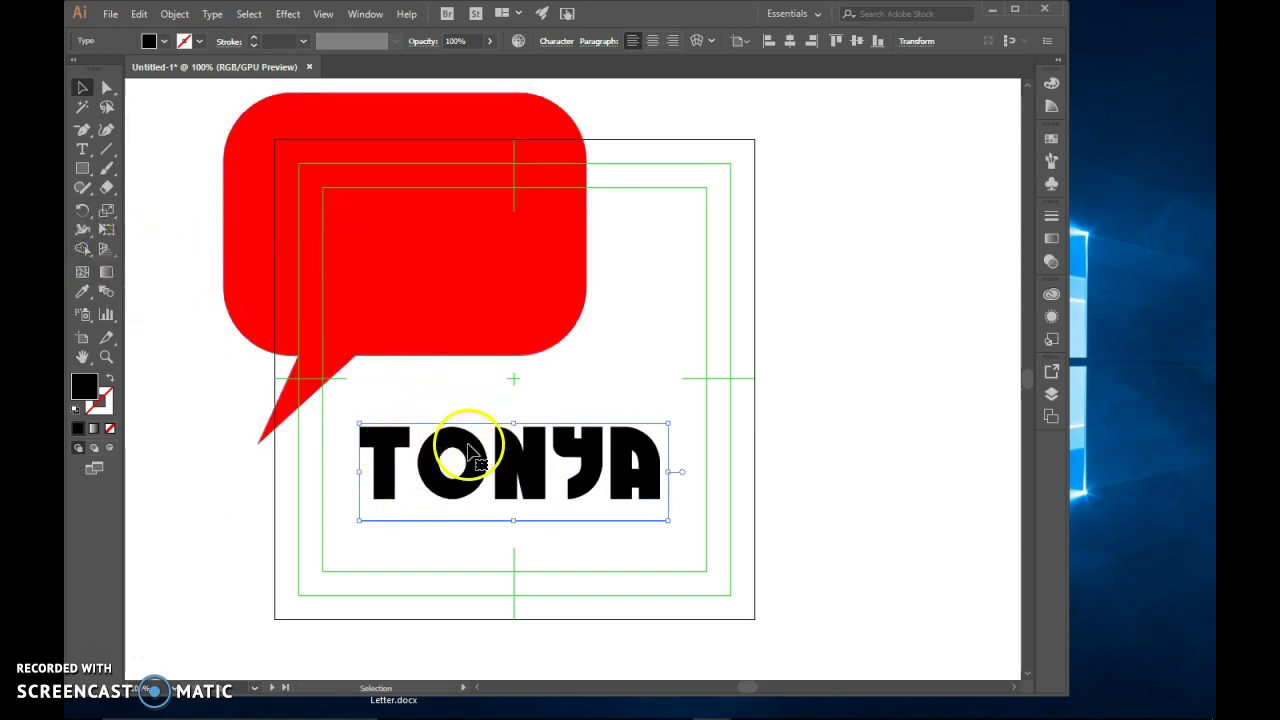
right_click(463, 451)
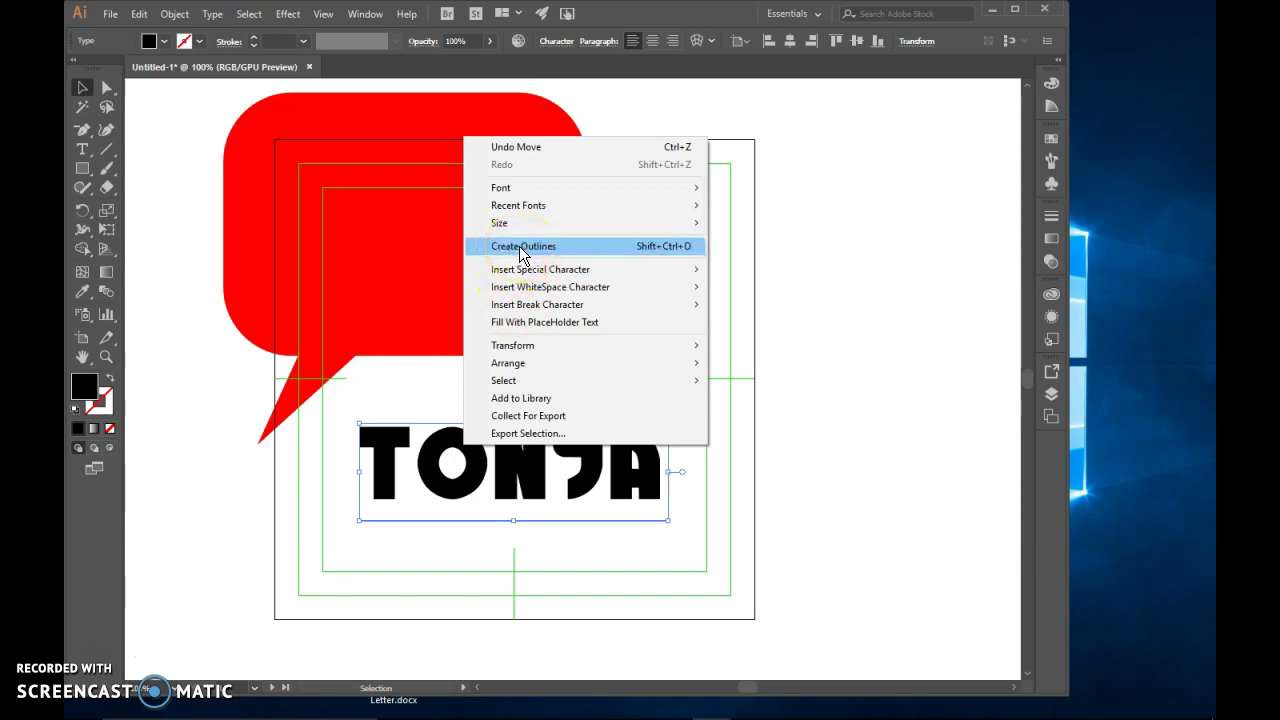
left_click(522, 246)
Ungroup the outlined TONYA so each letter is a separate shape
left_click(656, 350)
left_click(703, 425)
left_click(527, 457)
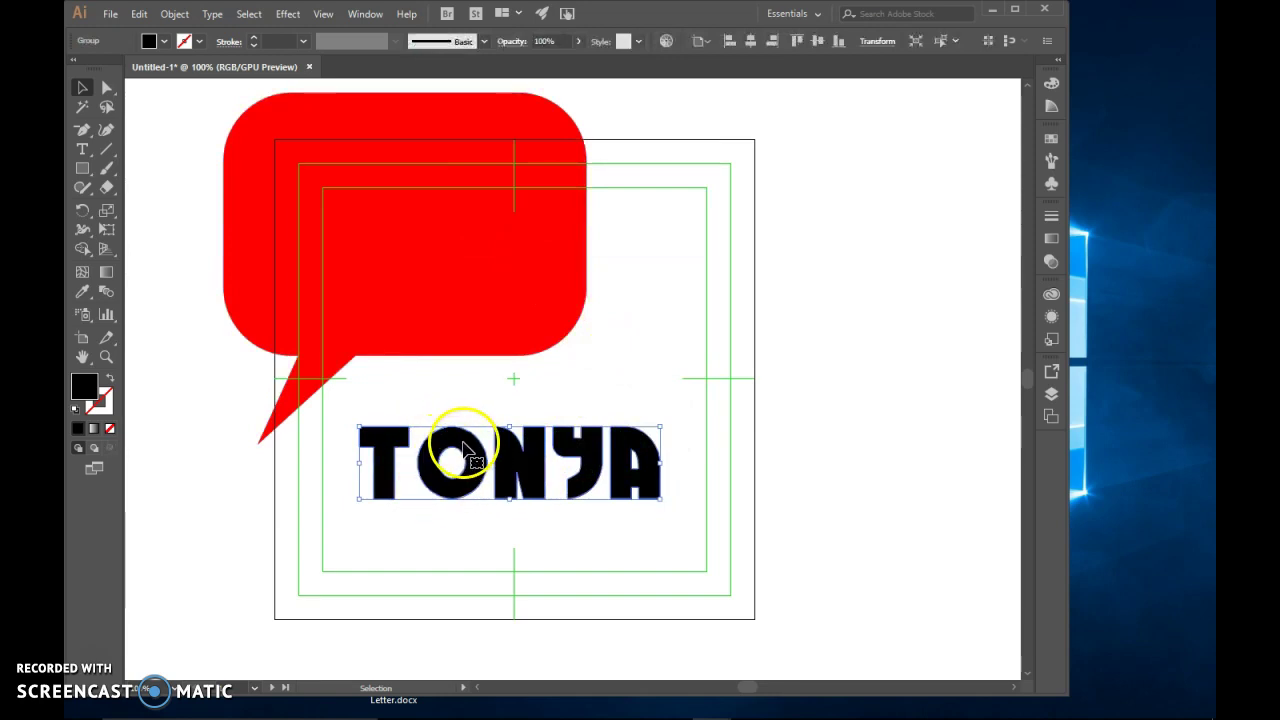
right_click(463, 447)
left_click(511, 570)
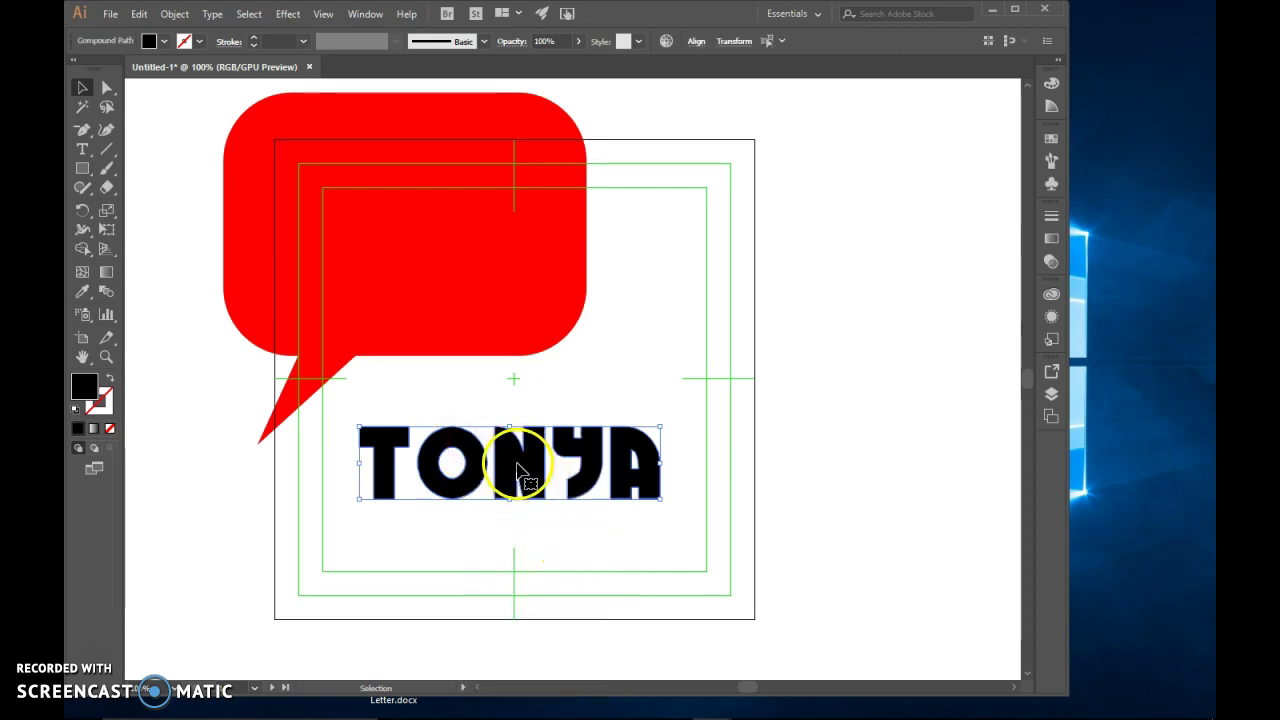
Recentre the bubble, then enlarge, tilt and place the T in its top-left corner
left_click(330, 530)
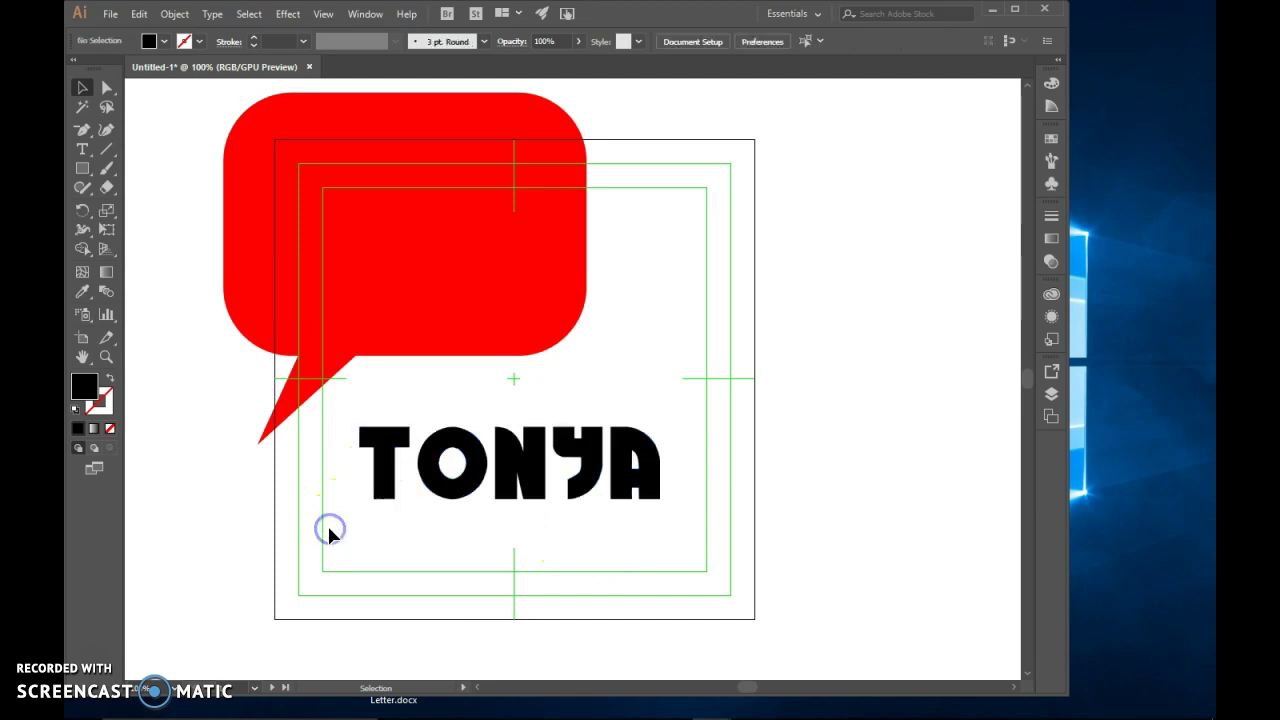
left_click(386, 440)
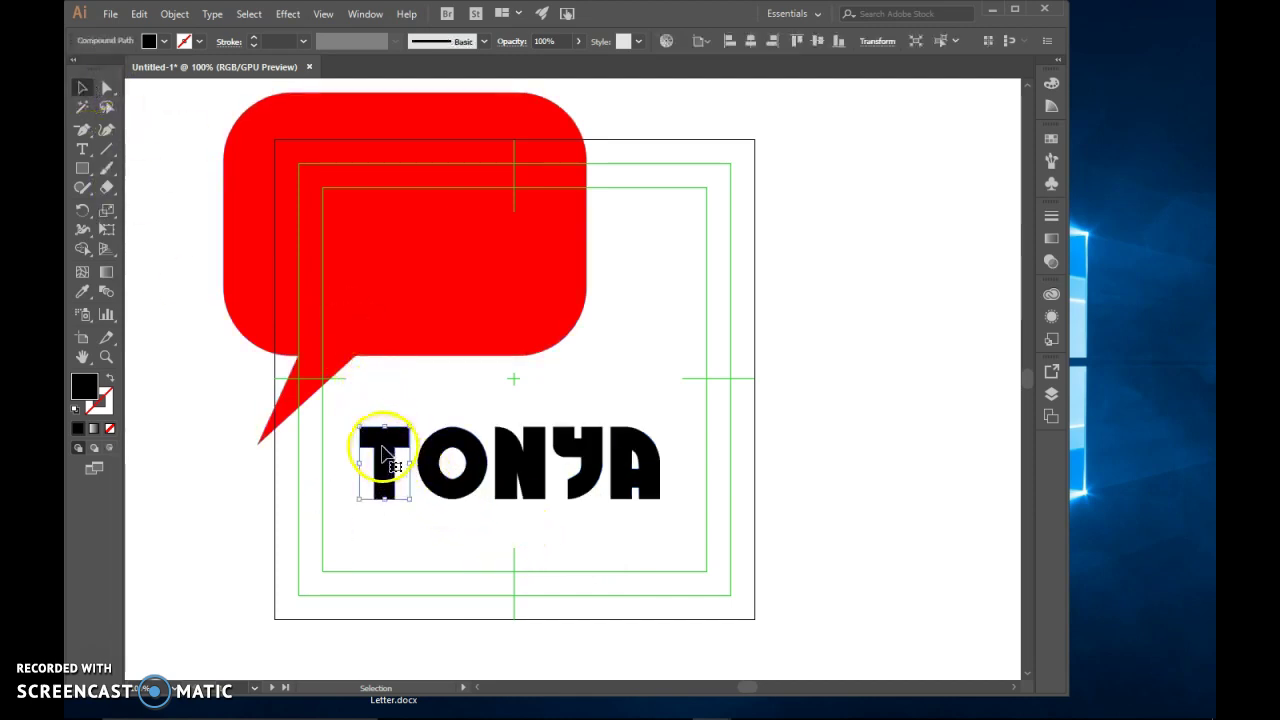
left_click_drag(410, 266, 527, 322)
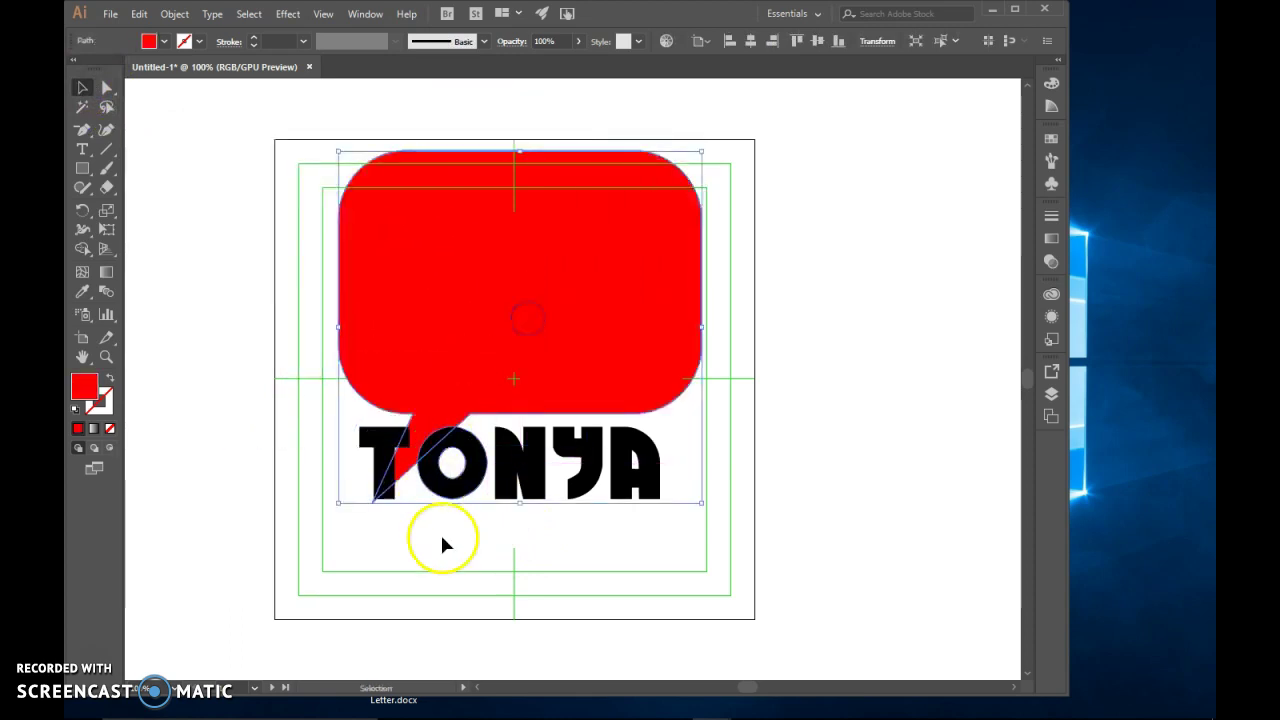
left_click_drag(385, 455, 381, 193)
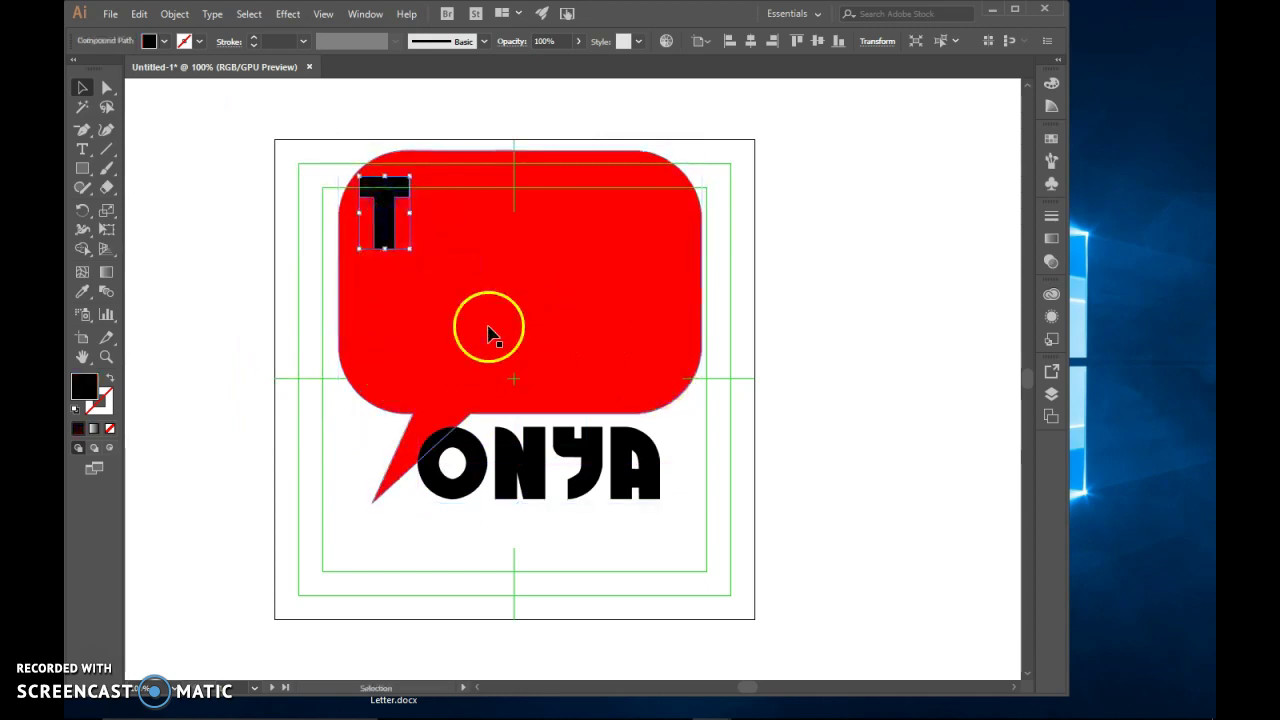
left_click_drag(411, 174, 443, 133)
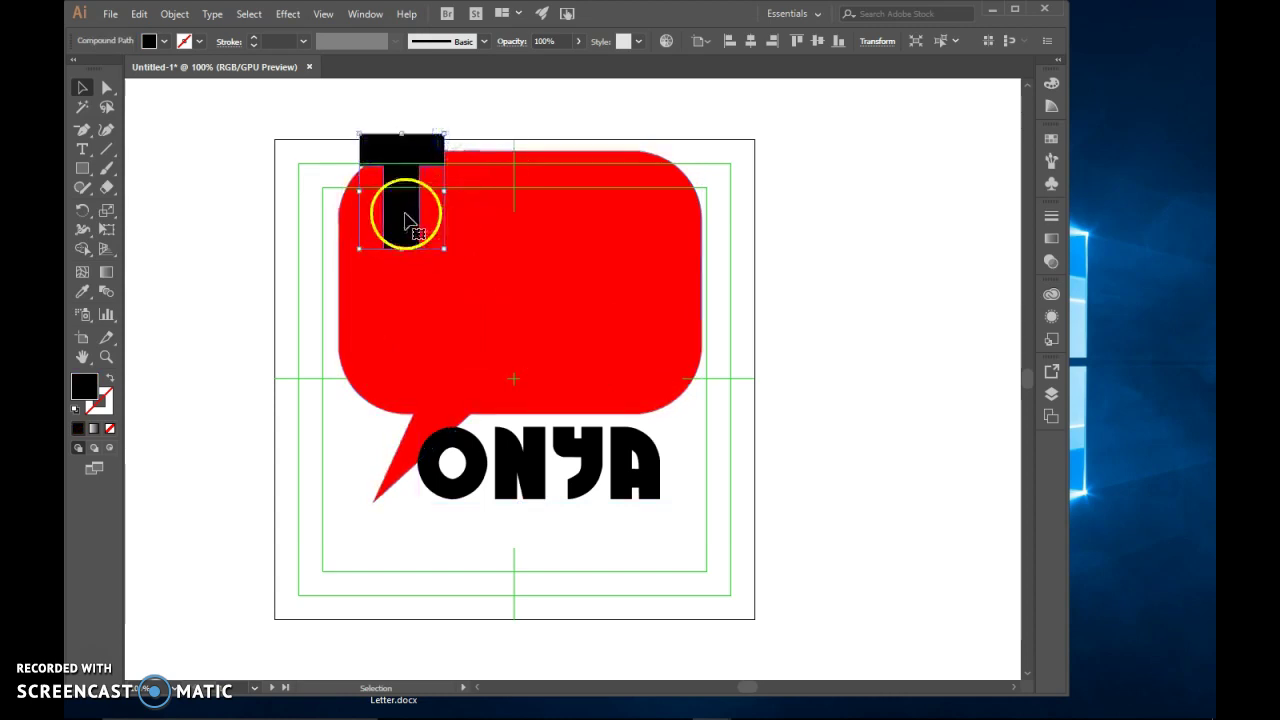
left_click_drag(405, 220, 394, 251)
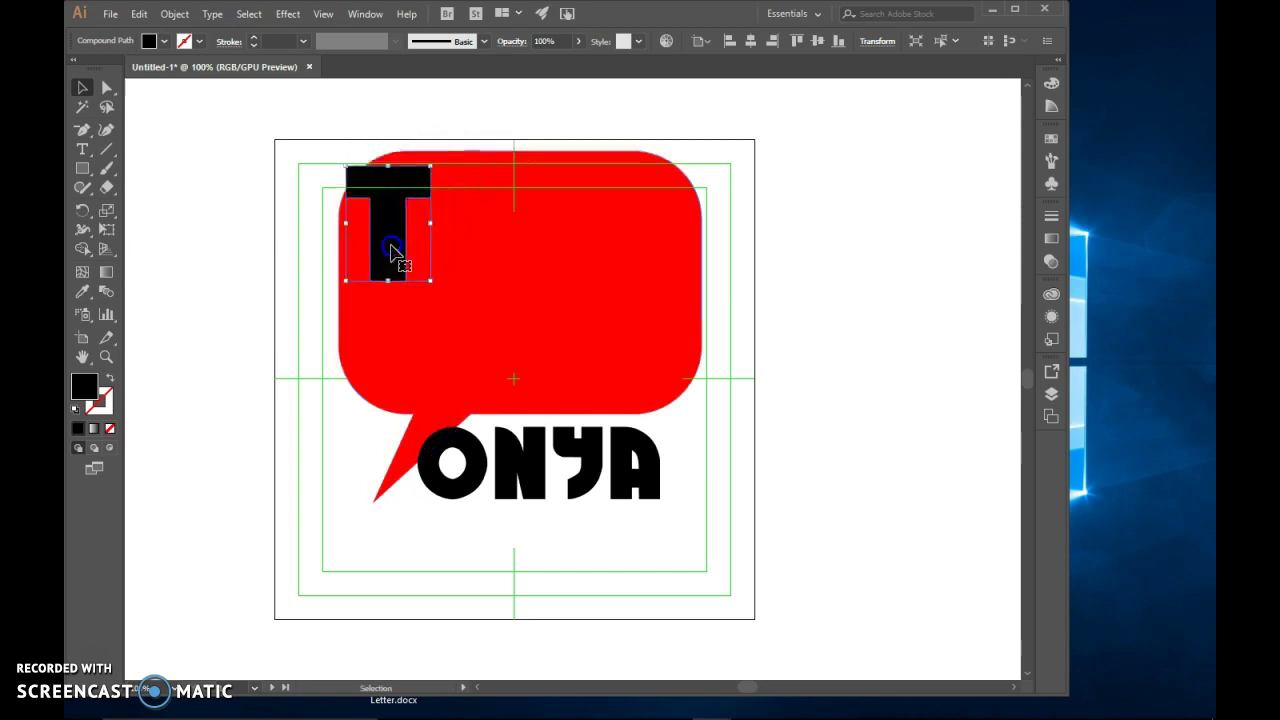
left_click_drag(437, 160, 401, 154)
left_click(401, 152)
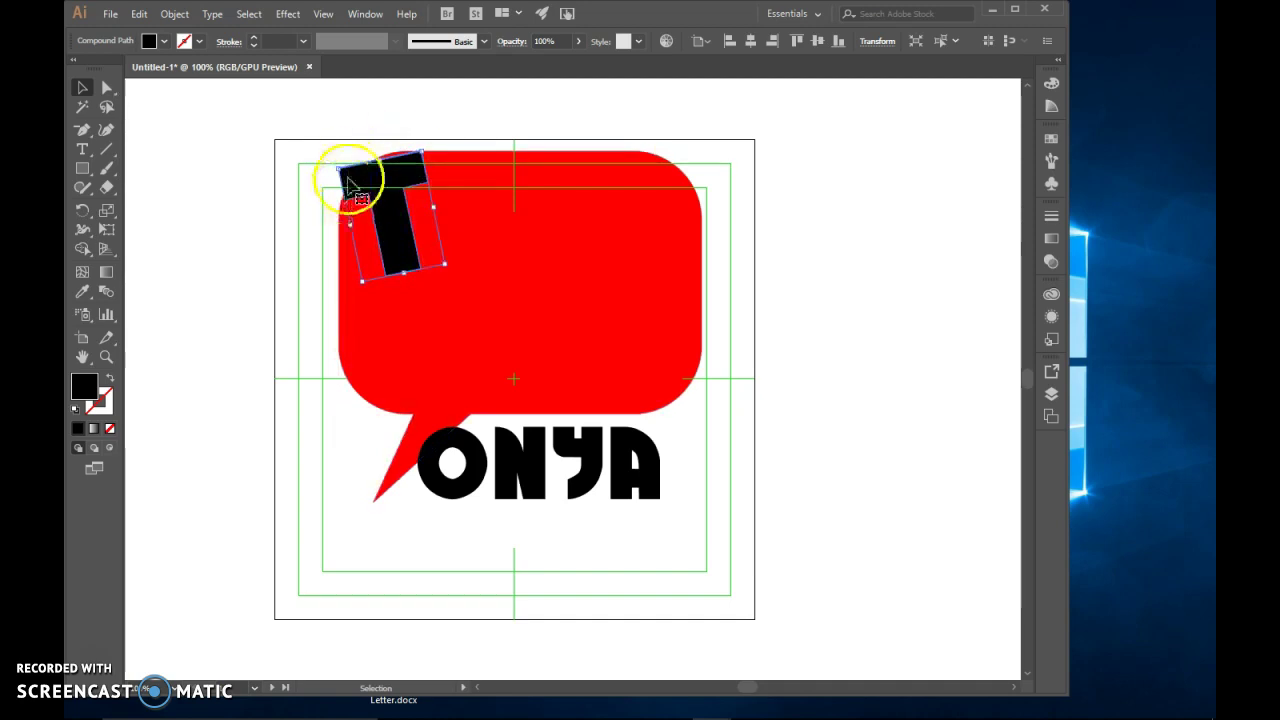
Move the O, N and Y into the bubble beside the T, rotating the Y
left_click(478, 478)
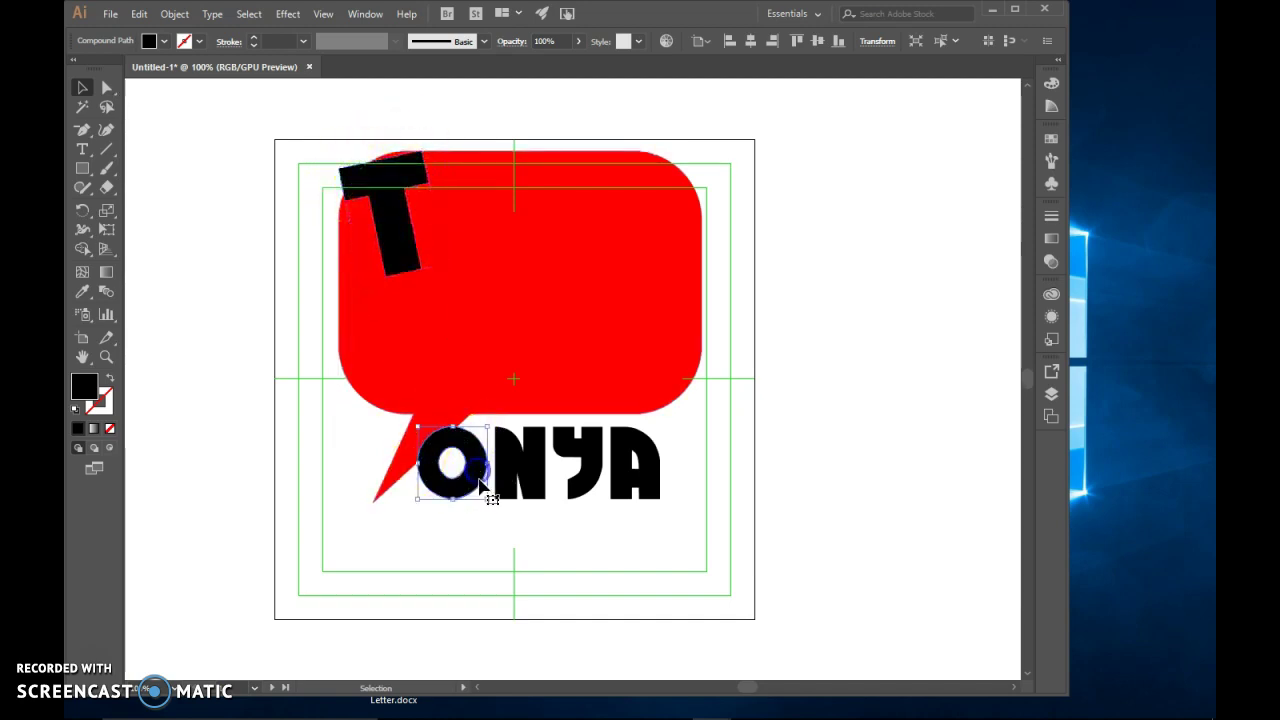
left_click_drag(472, 488, 472, 234)
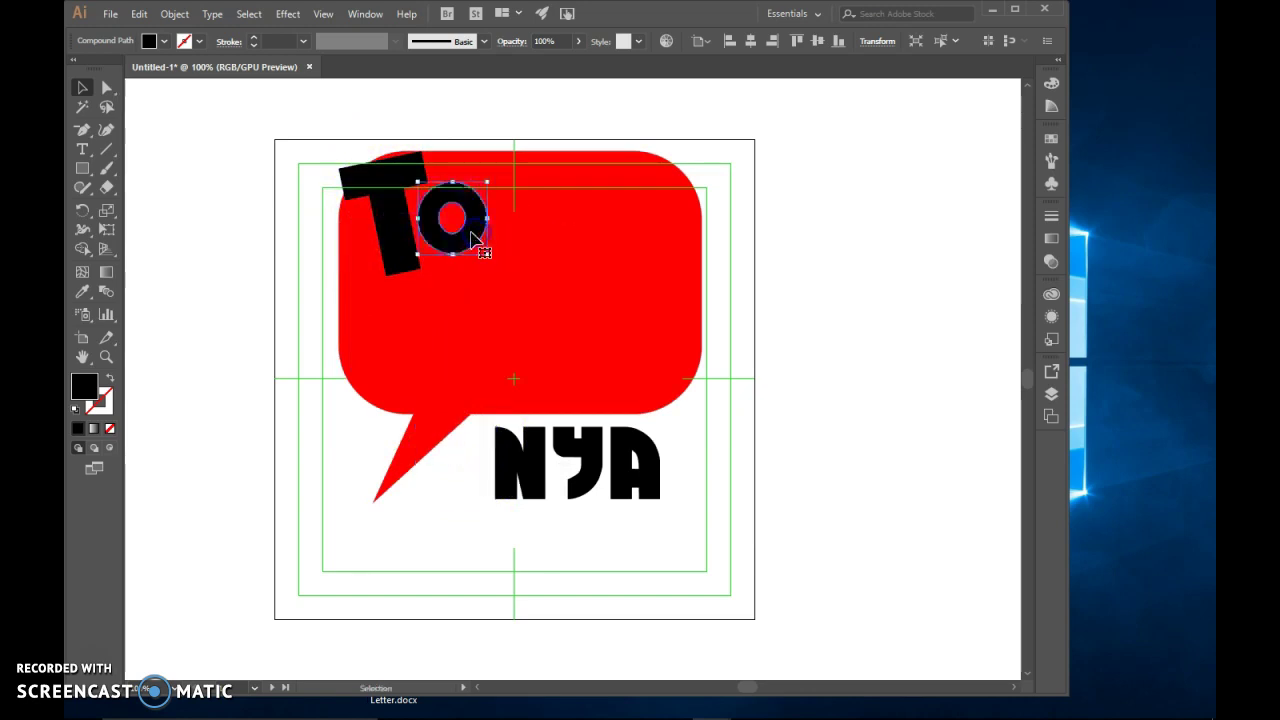
left_click(517, 432)
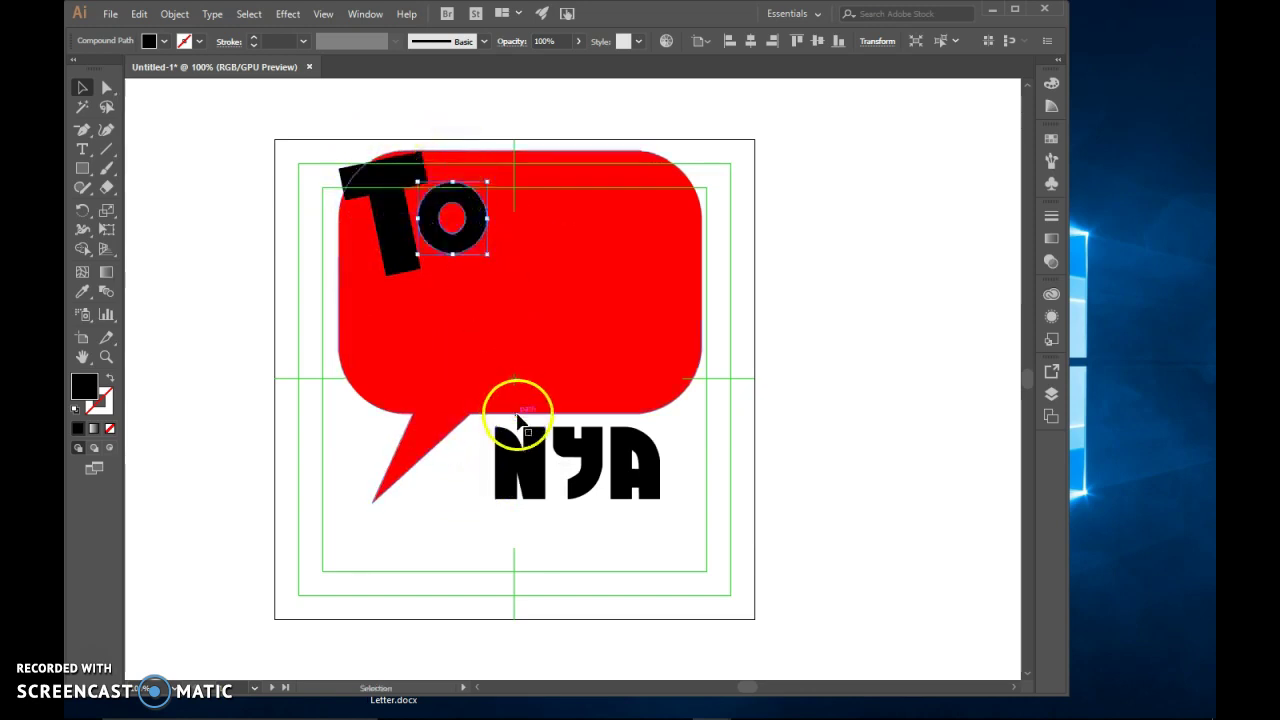
left_click_drag(522, 440, 487, 174)
left_click(314, 331)
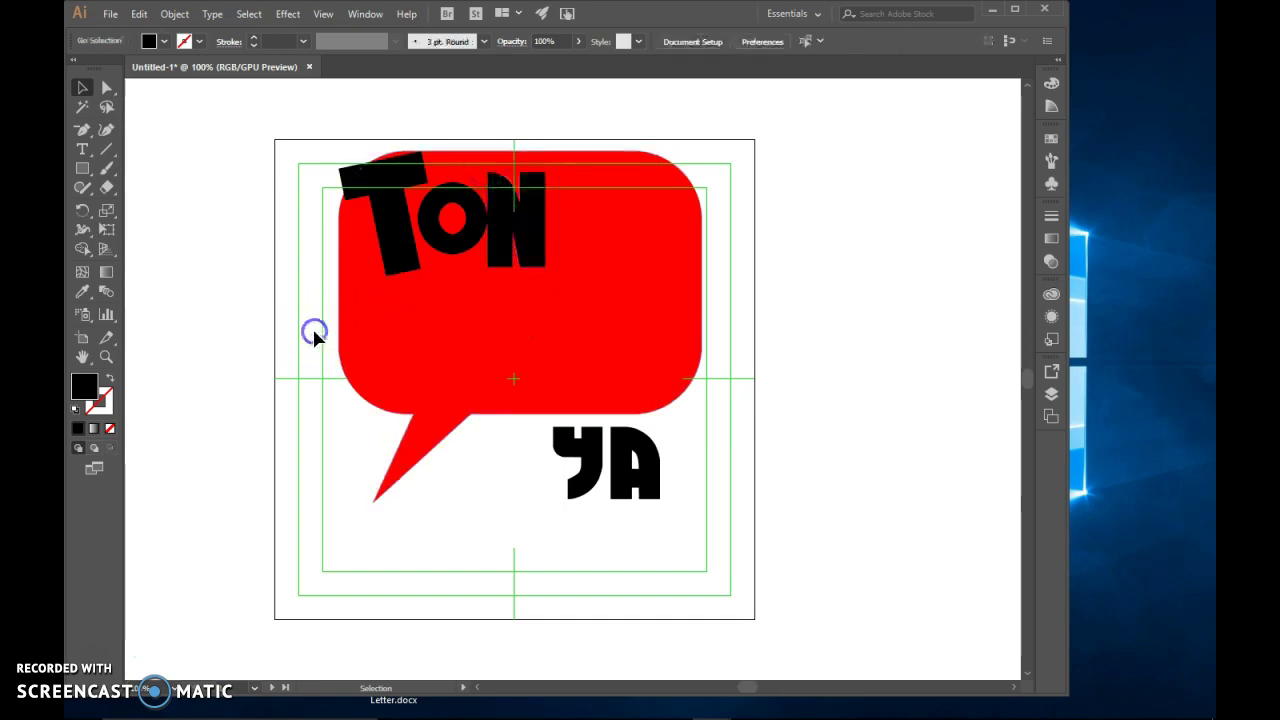
left_click_drag(513, 228, 514, 254)
left_click_drag(608, 447, 557, 222)
mouse_move(610, 168)
left_mouse_down()
mouse_move(620, 172)
mouse_move(605, 158)
mouse_move(583, 208)
mouse_move(605, 175)
left_mouse_up()
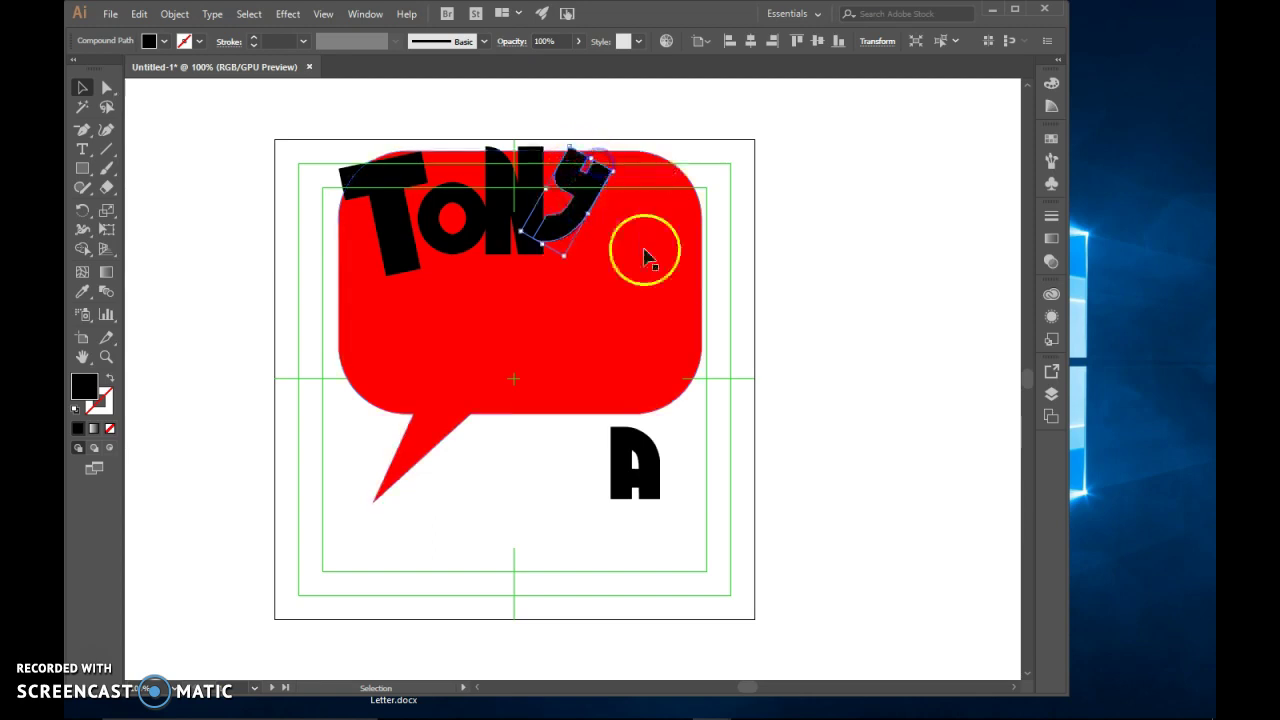
left_click(764, 316)
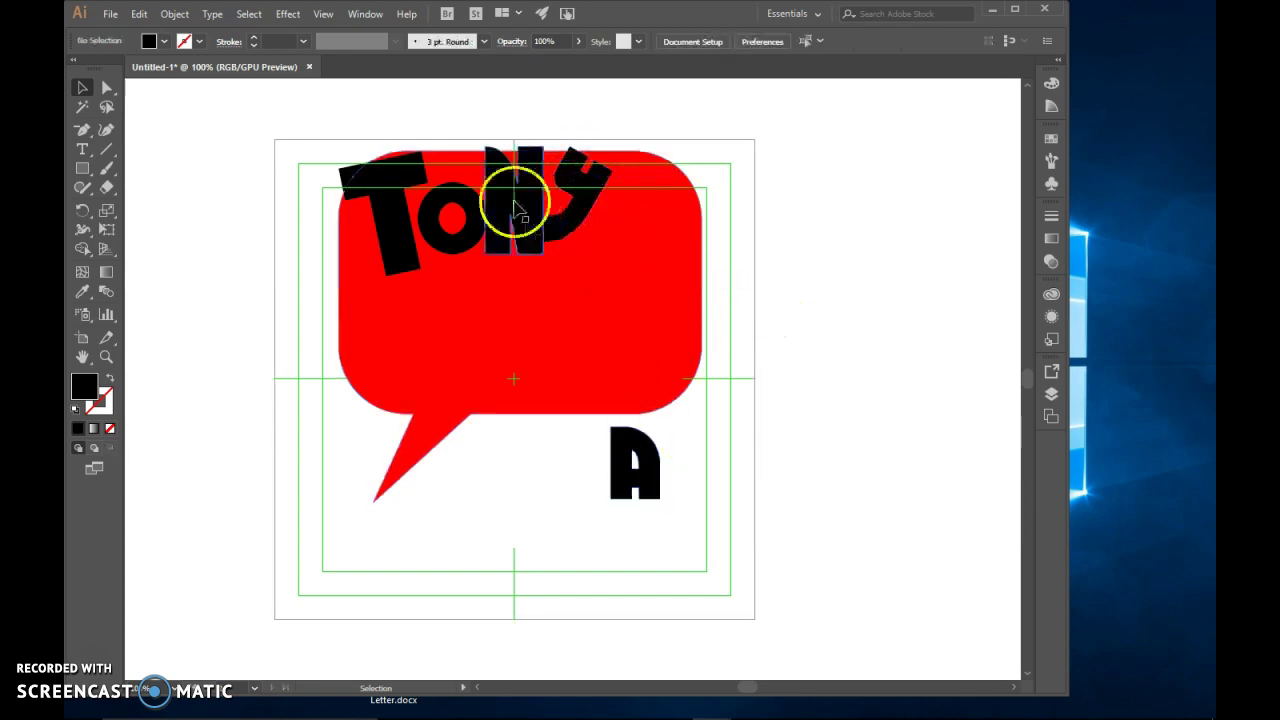
Place the A in the bubble's upper right, stretching it taller and narrower
left_click_drag(624, 434, 638, 162)
left_click(650, 188)
left_click(648, 214)
left_click_drag(662, 233, 666, 203)
left_click(743, 258)
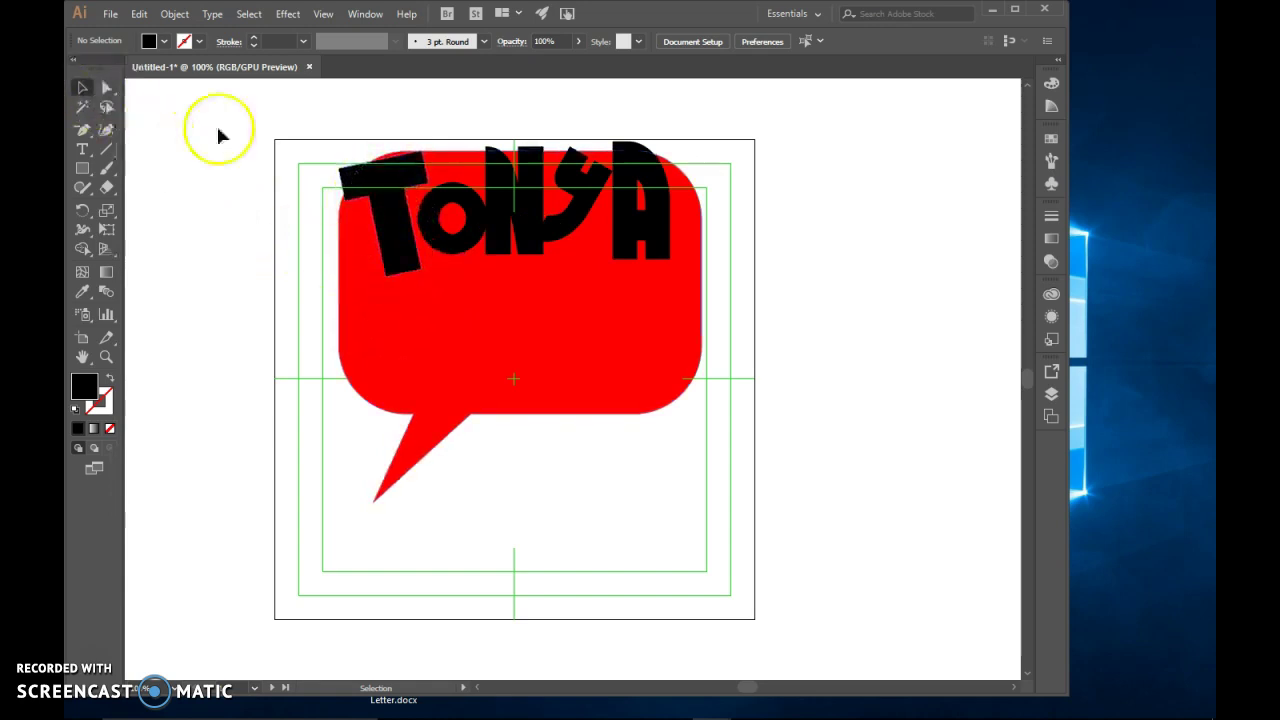
left_click(108, 95)
Reshape the A, pulling its bottom-right corner outward and straightening its right edge
left_click(634, 165)
left_click_drag(636, 165, 670, 262)
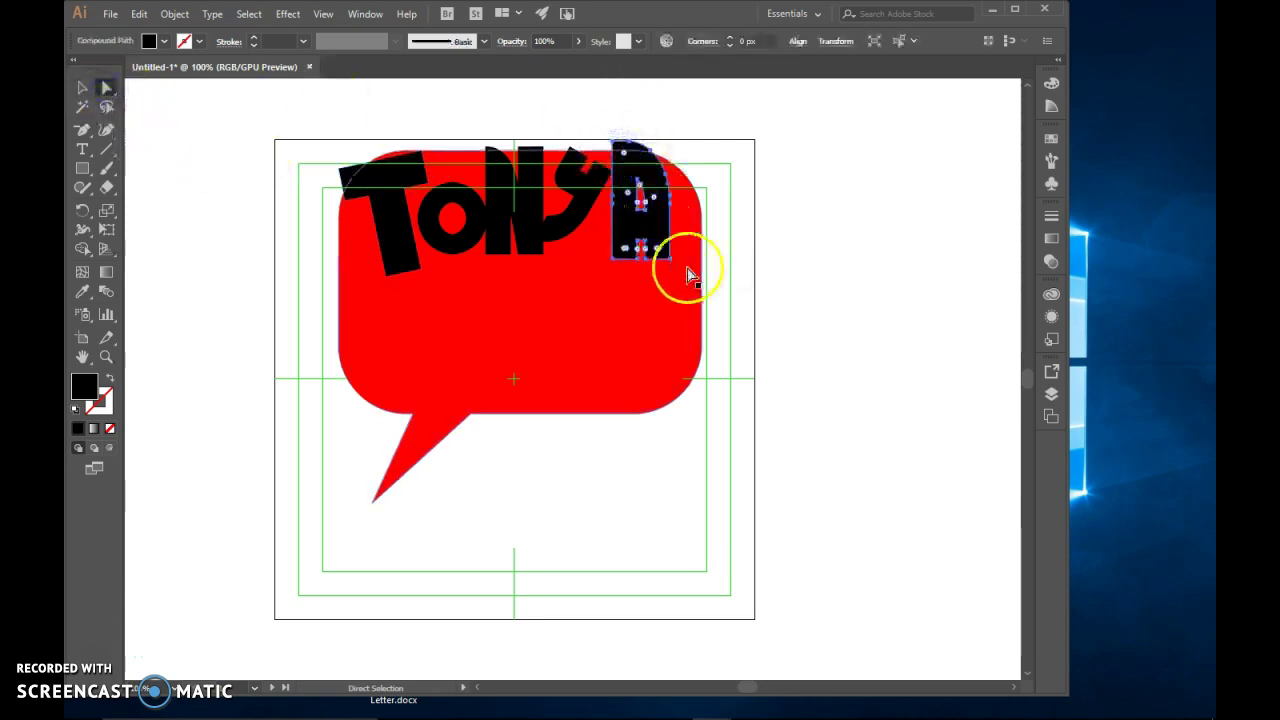
left_click(103, 359)
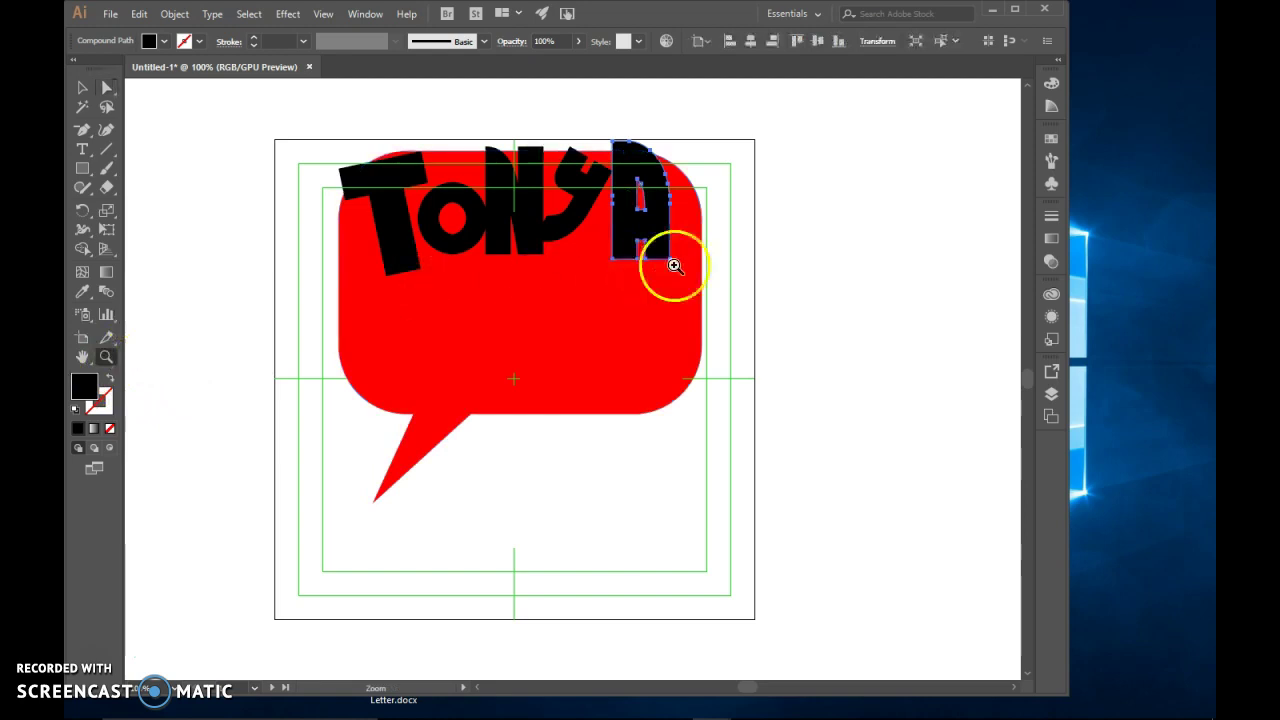
left_click(700, 251)
left_click(538, 403)
left_click(106, 88)
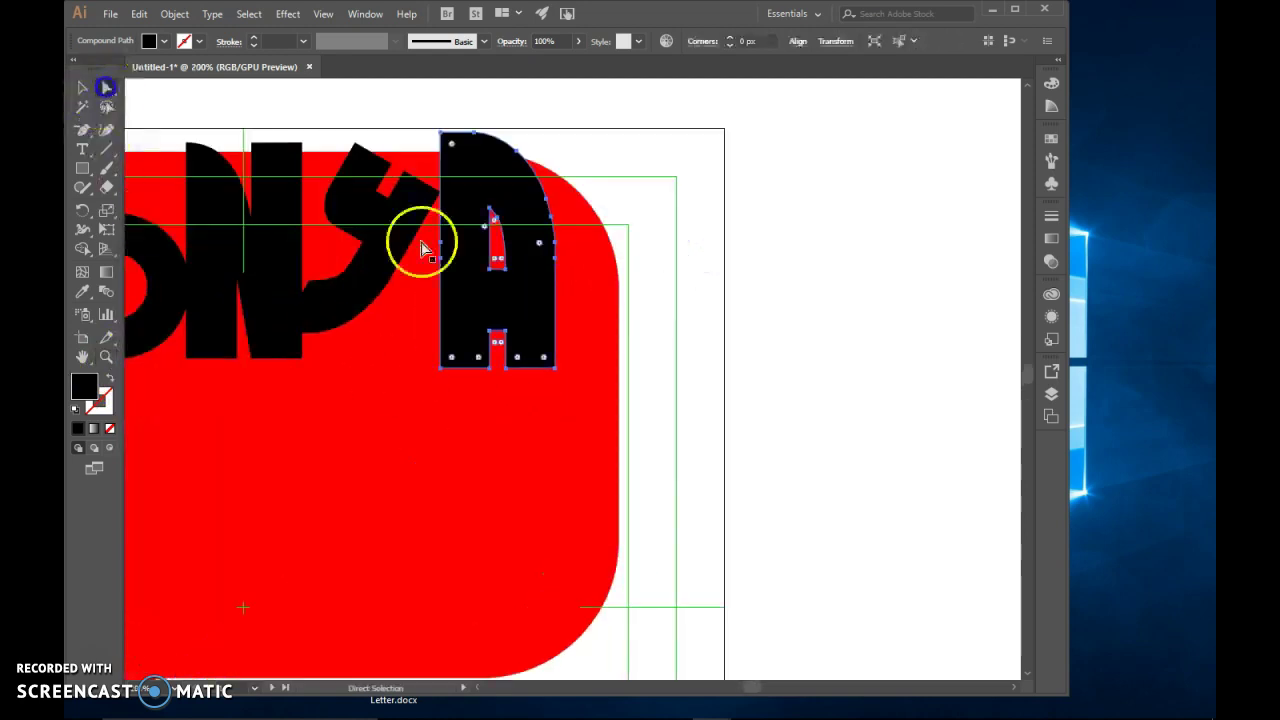
left_click(557, 370)
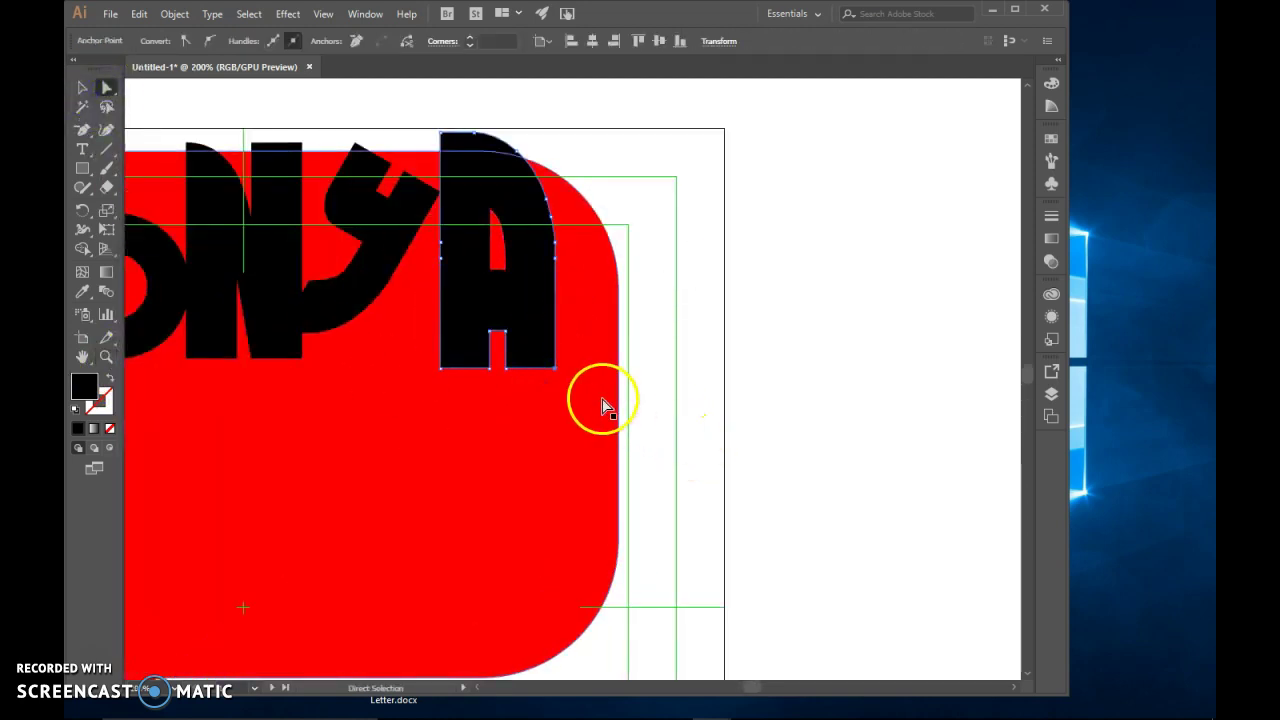
left_click_drag(557, 370, 603, 372)
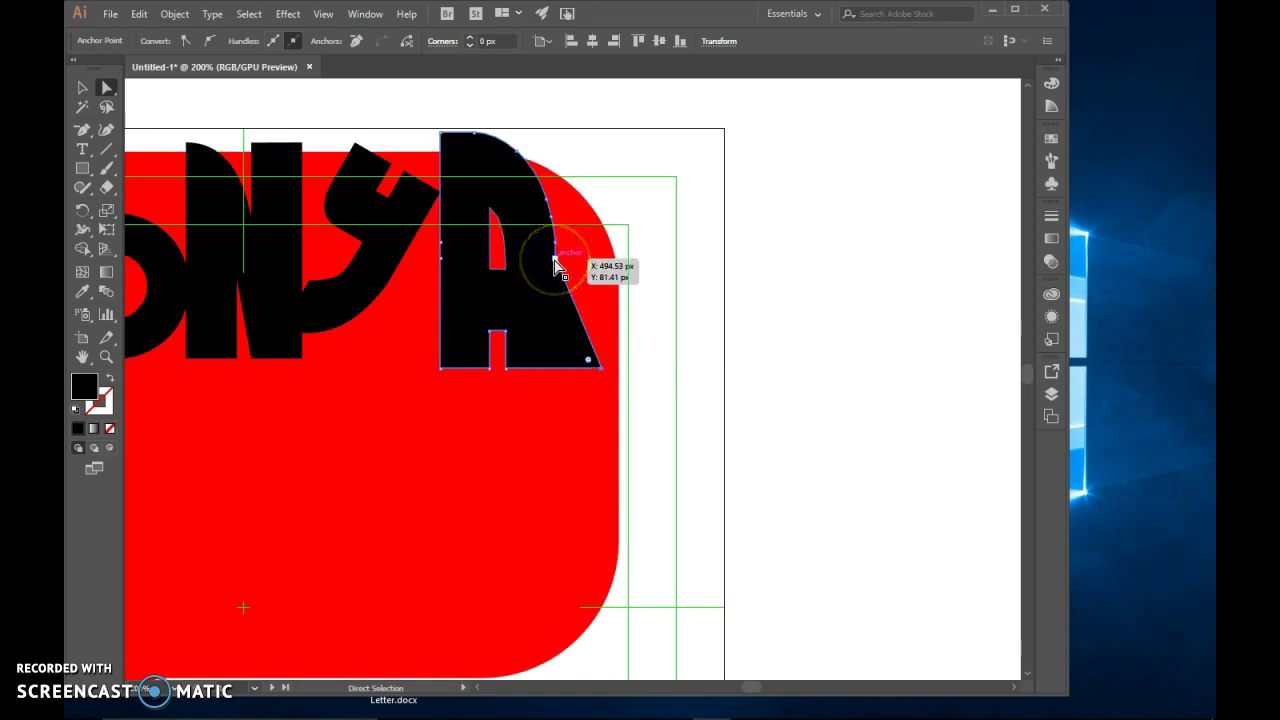
left_click(85, 132)
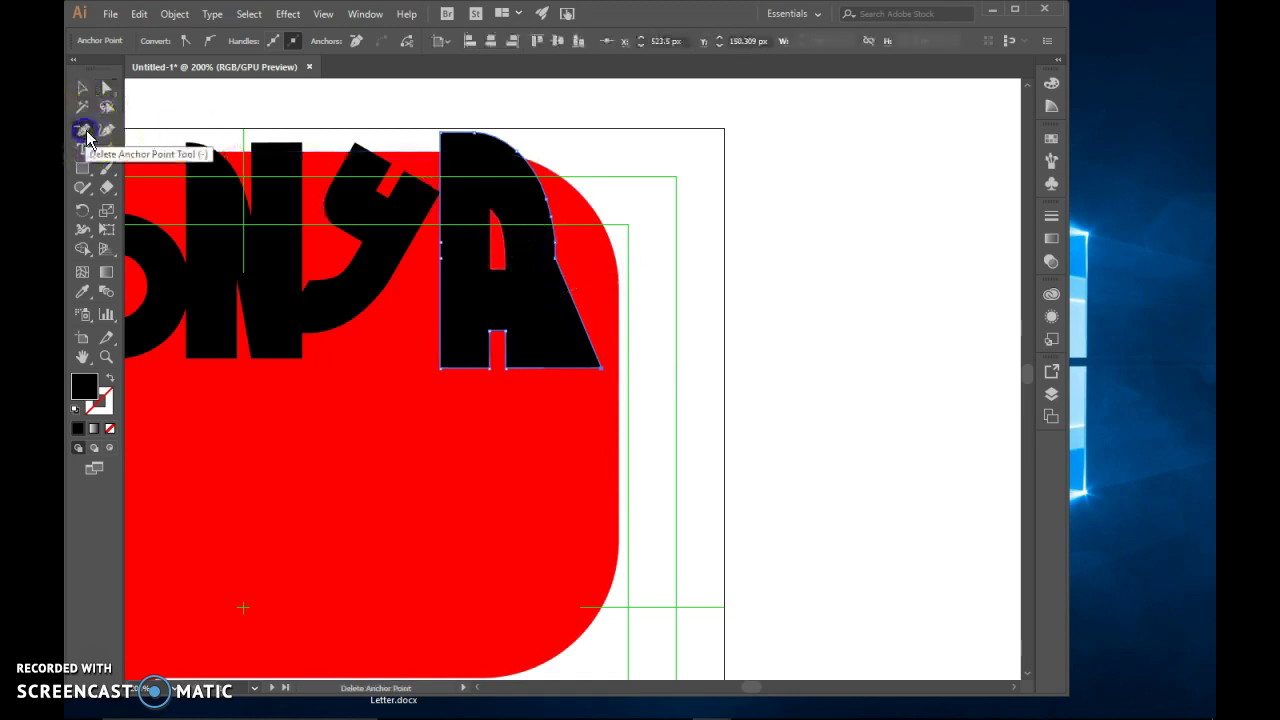
left_click(555, 259)
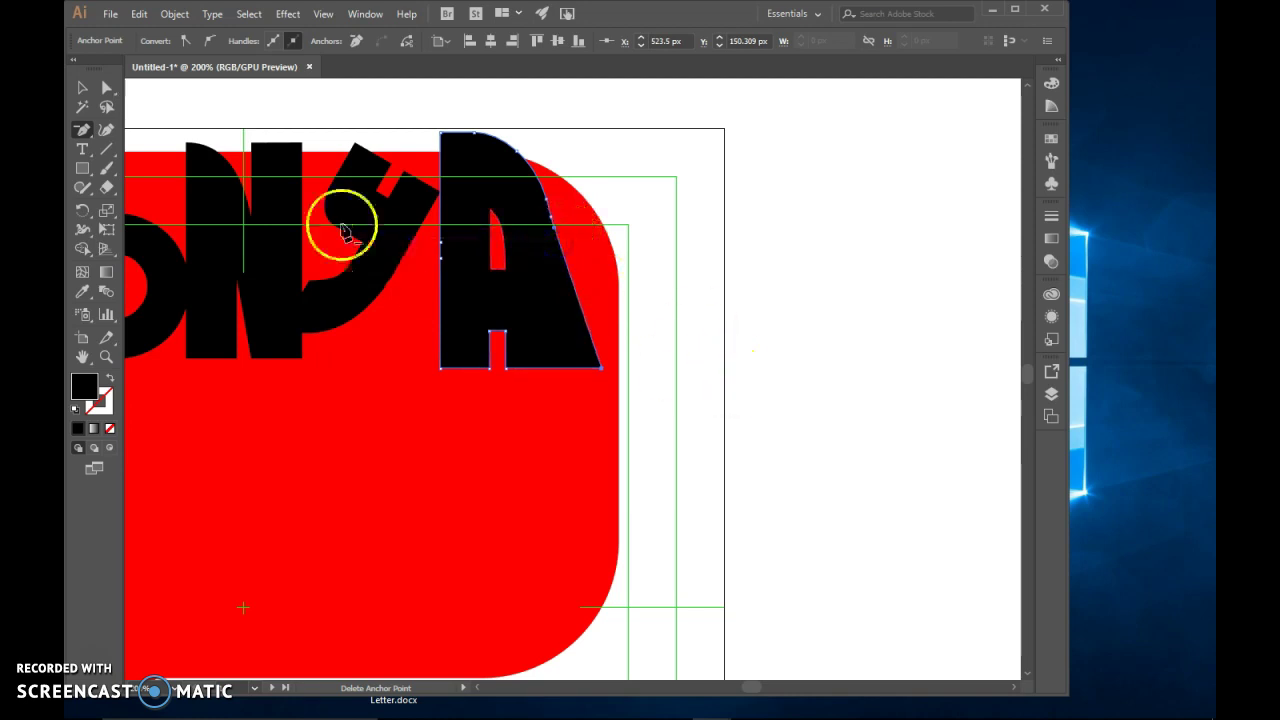
Pull the Y's top anchor down-right to reshape its arm
left_click(107, 88)
left_click(405, 192)
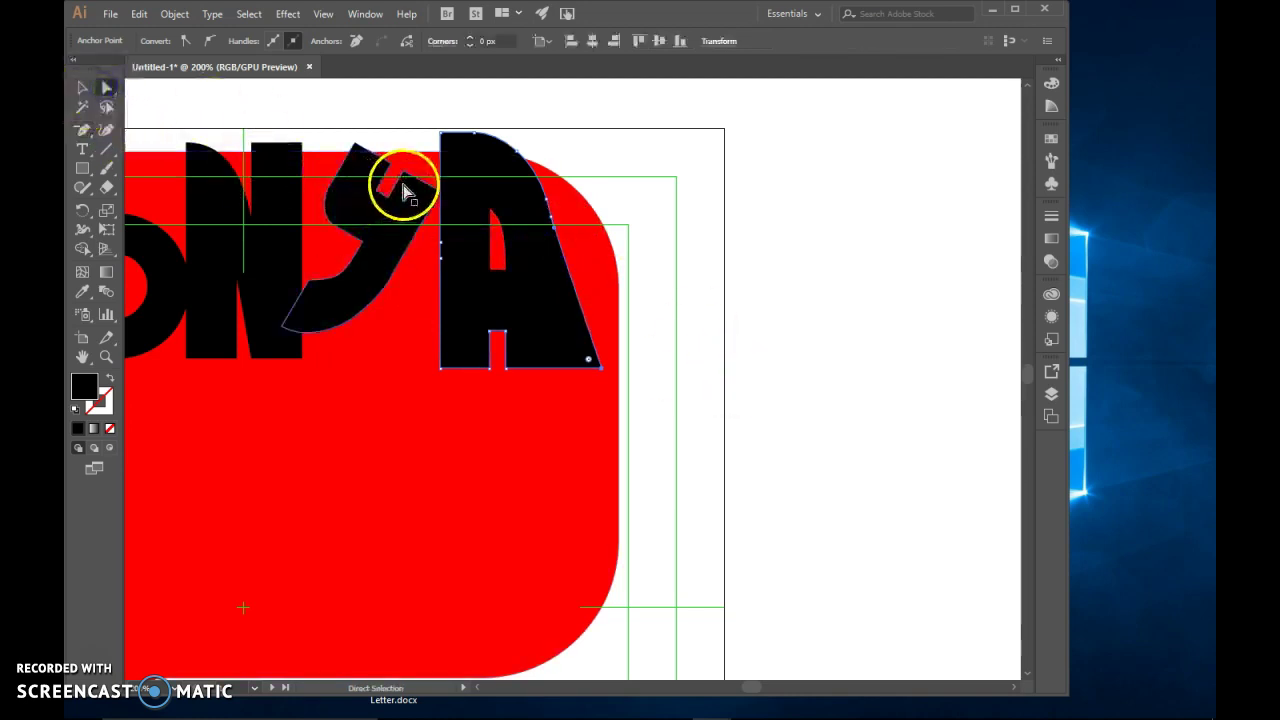
left_click(425, 255)
left_click(407, 165)
left_click_drag(407, 170, 447, 197)
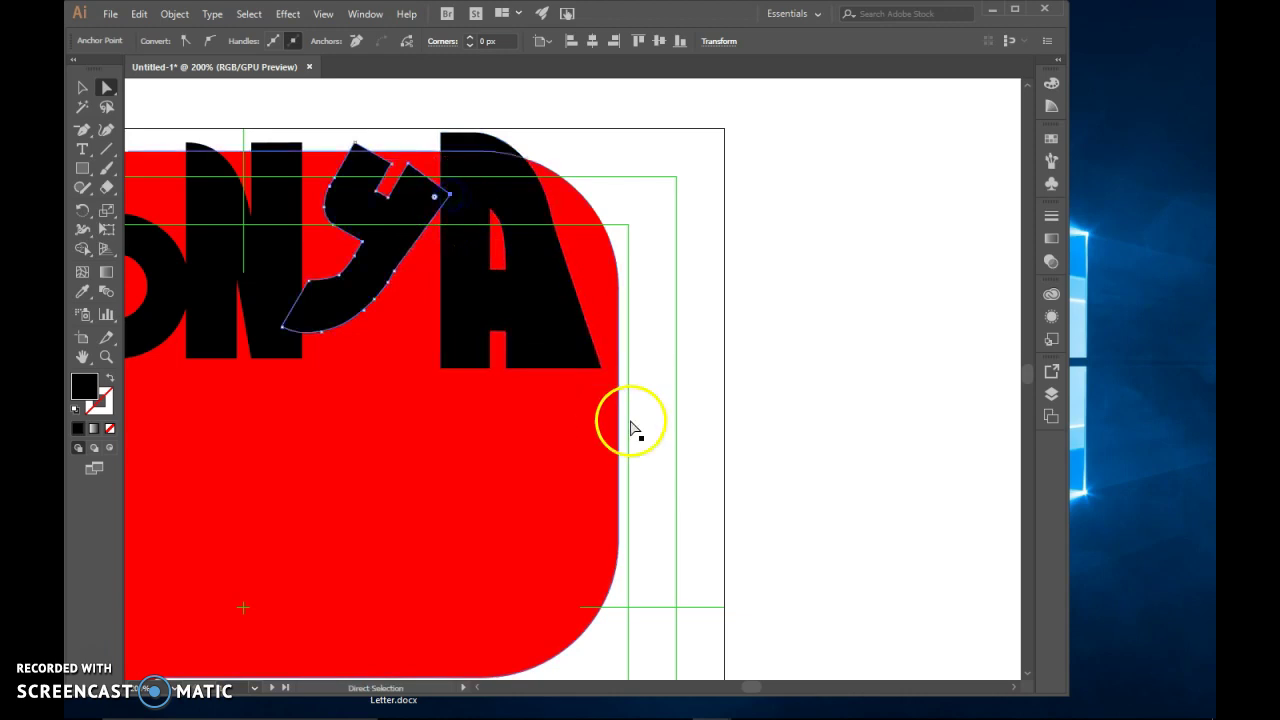
left_click(738, 391)
left_click_drag(748, 688, 742, 688)
Reshape the T's right and bottom-left corners, then zoom out to 150%
left_click(308, 204)
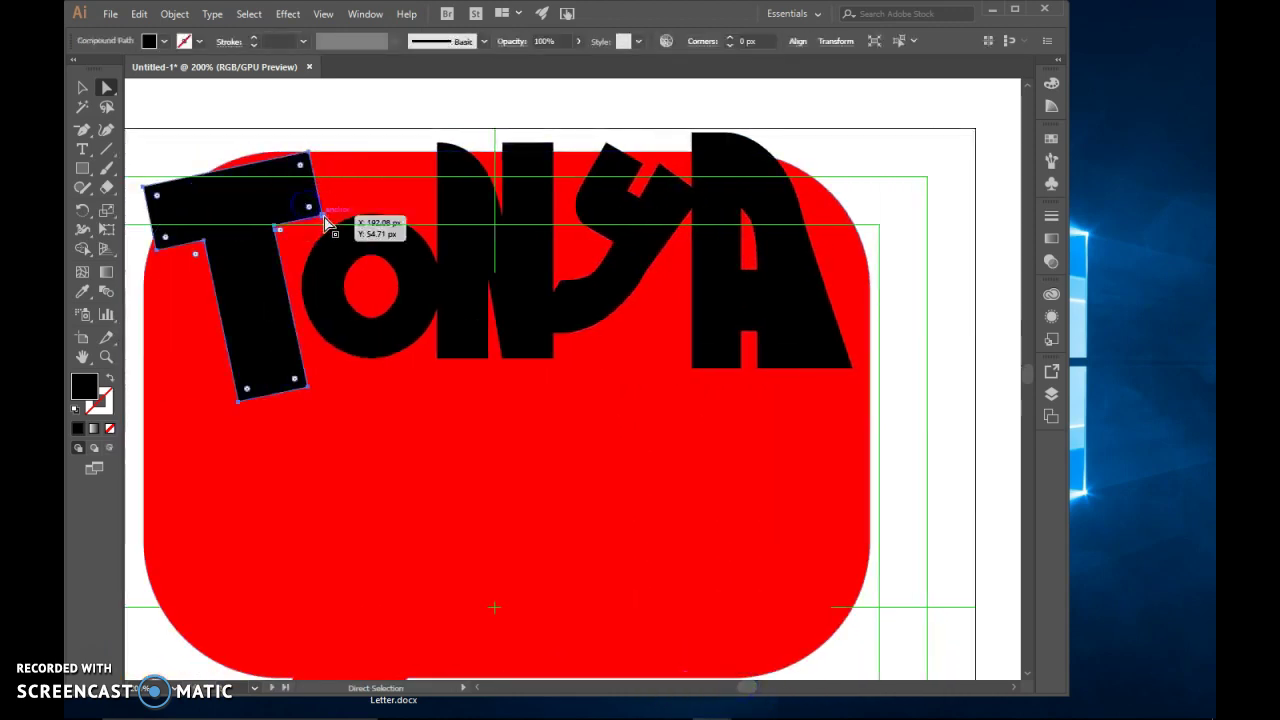
left_click(323, 214)
left_click_drag(327, 222, 348, 237)
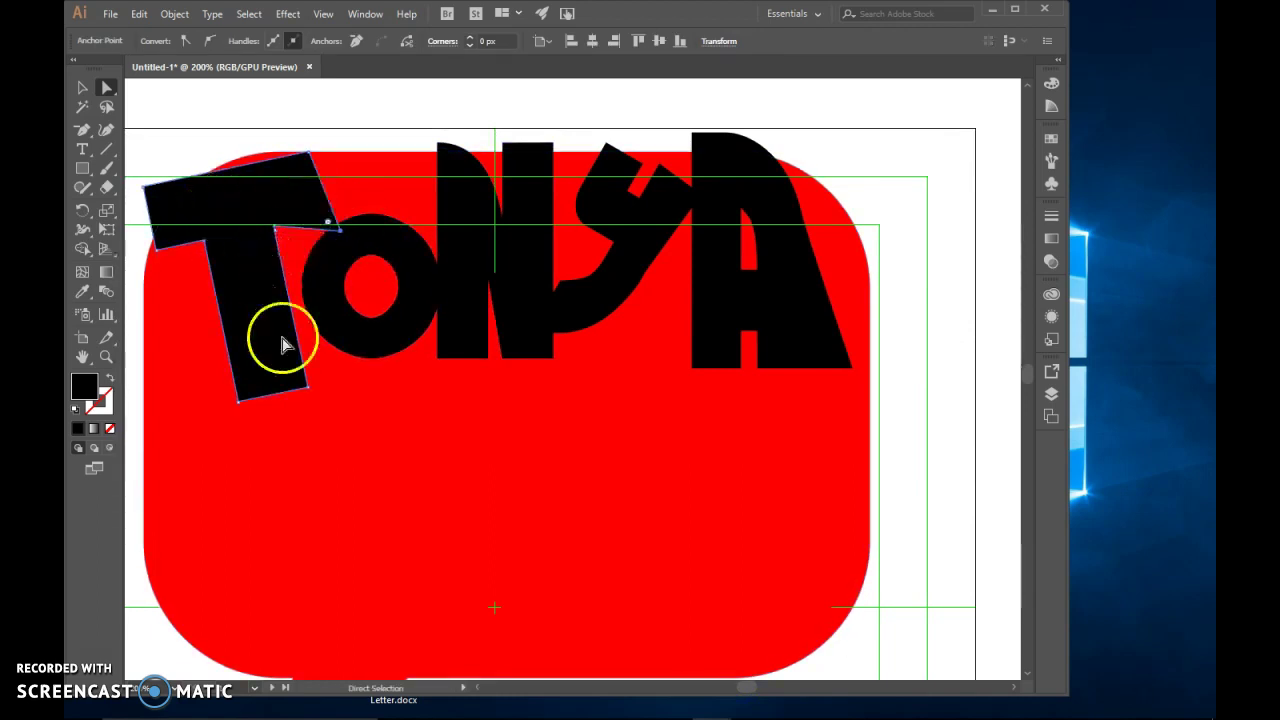
left_click(249, 382)
mouse_move(240, 410)
left_mouse_down()
mouse_move(243, 400)
mouse_move(220, 400)
left_mouse_up()
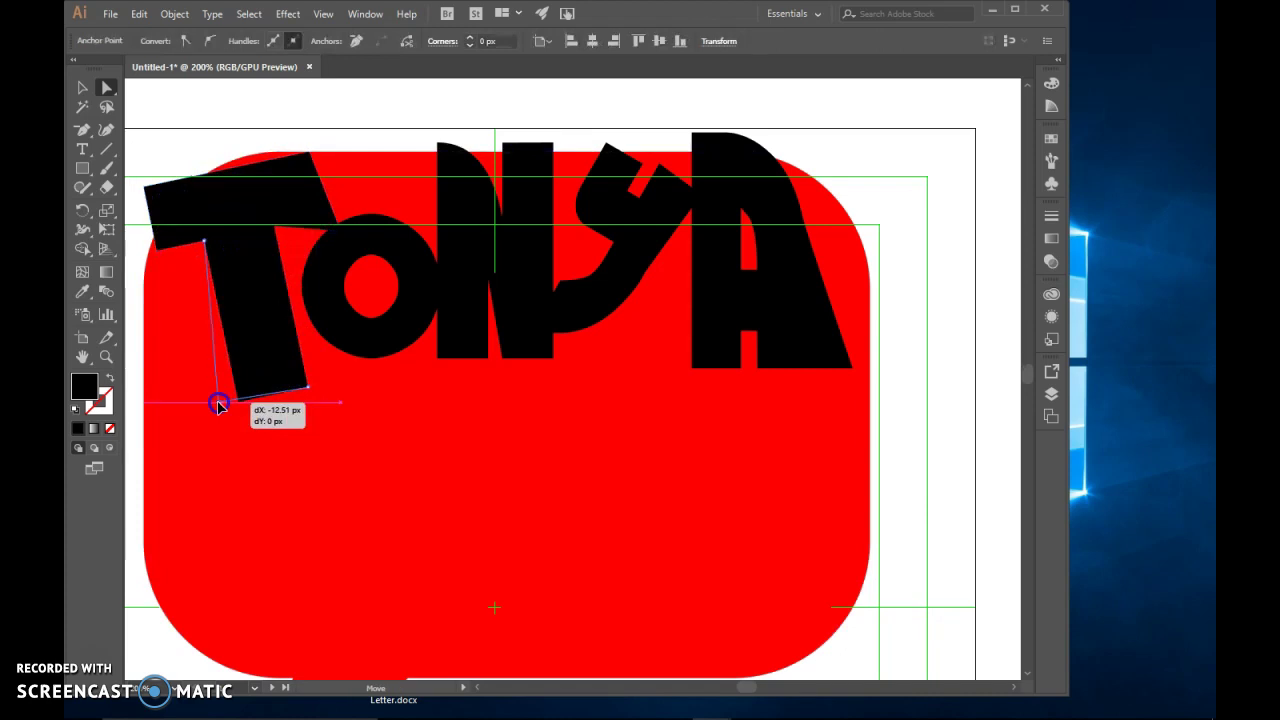
left_click(259, 89)
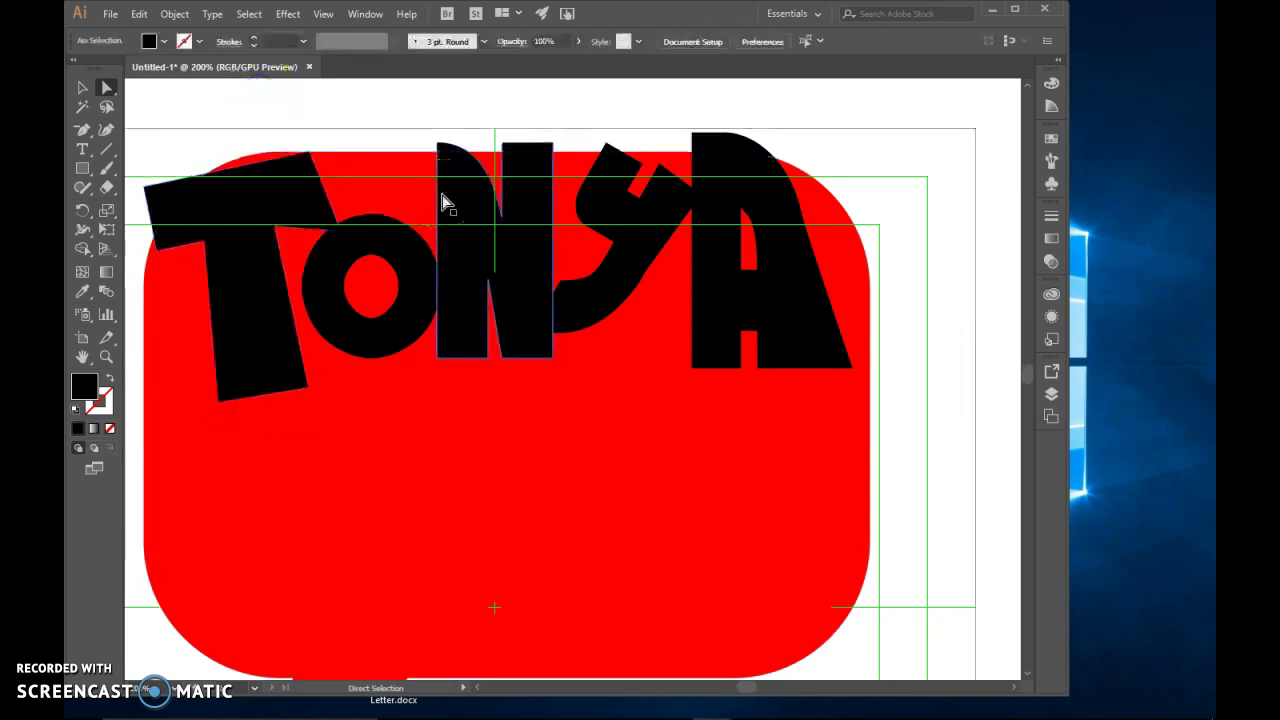
key("ctrl+minus")
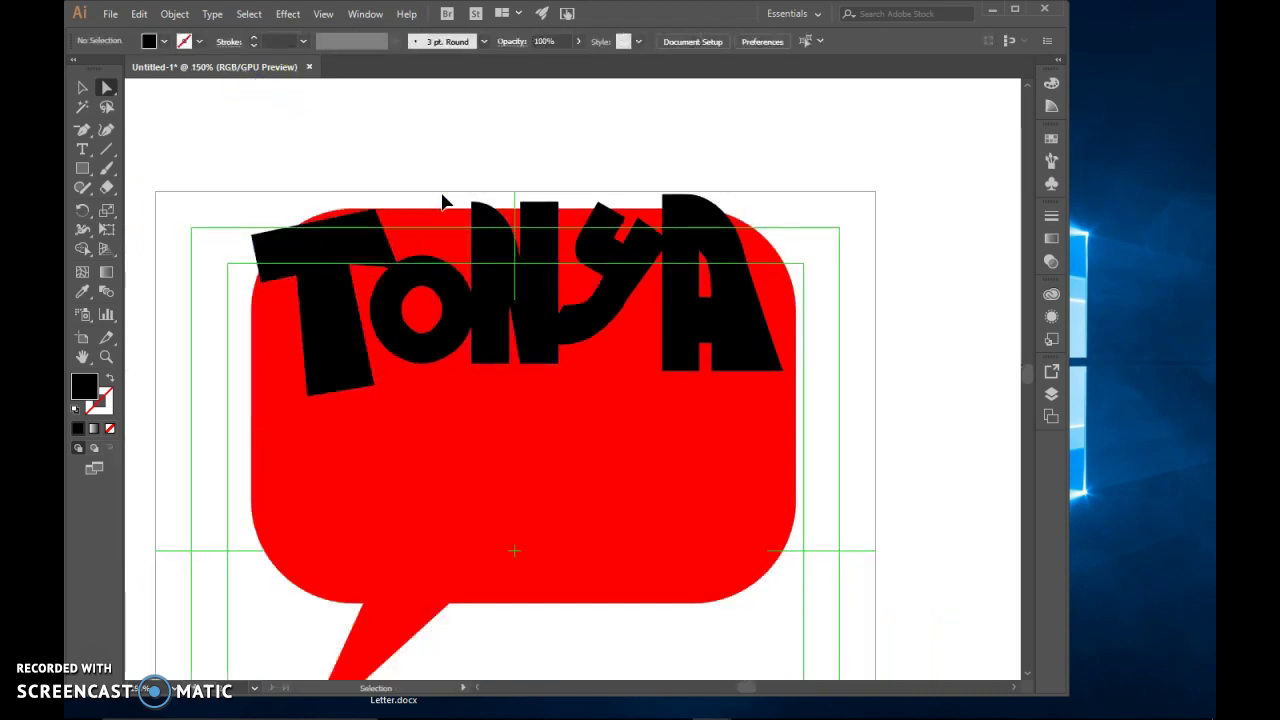
Zoom out to 100% and marquee-select the bubble with all the TONYA letters
key("ctrl+minus")
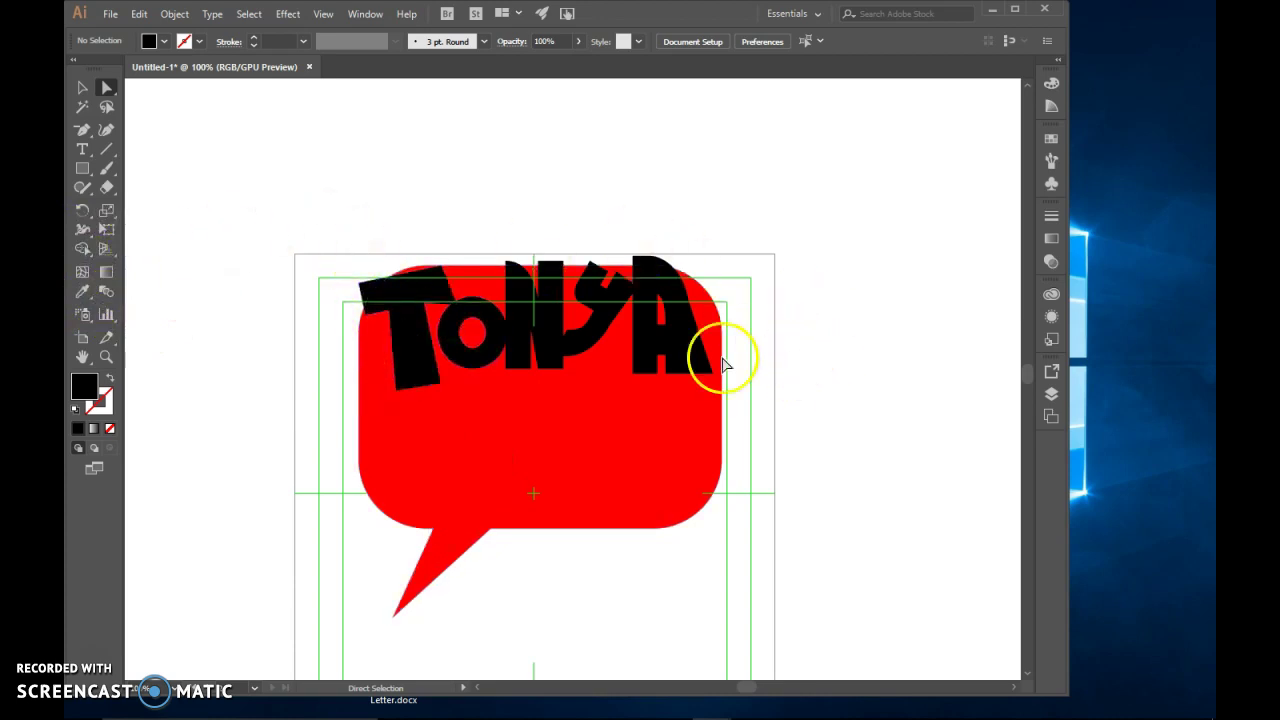
left_click(83, 88)
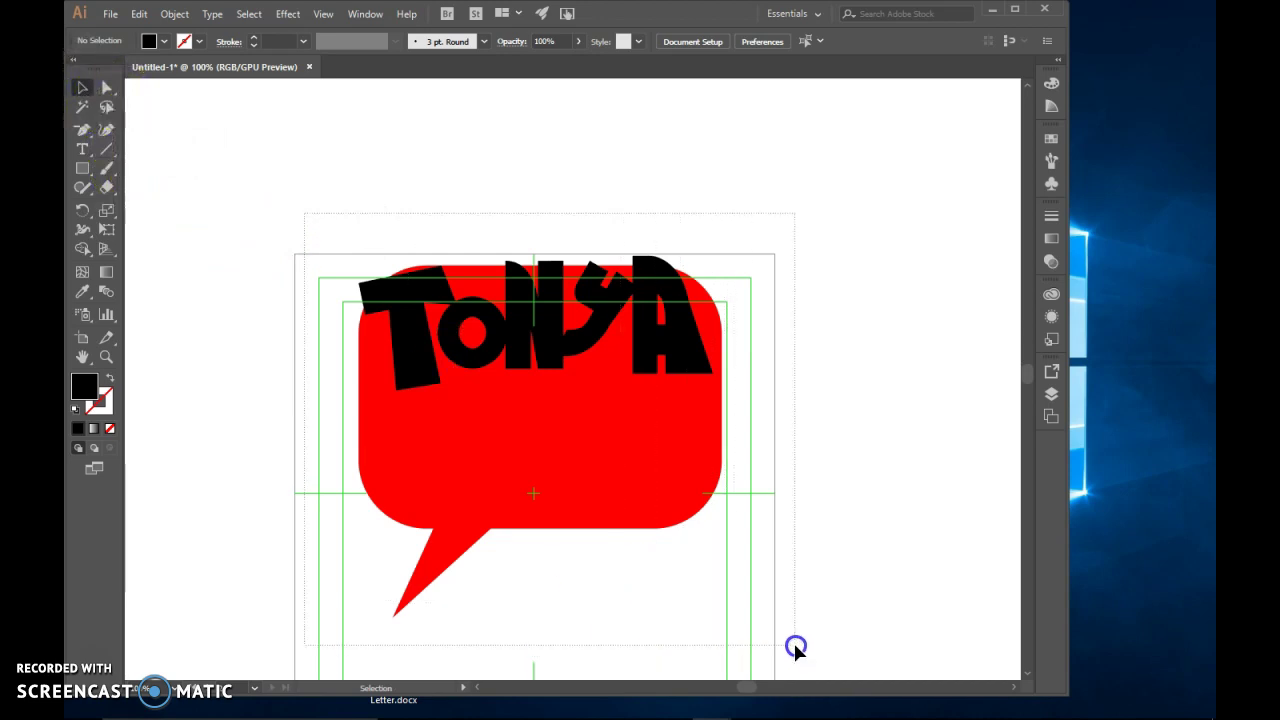
left_click_drag(795, 648, 795, 648)
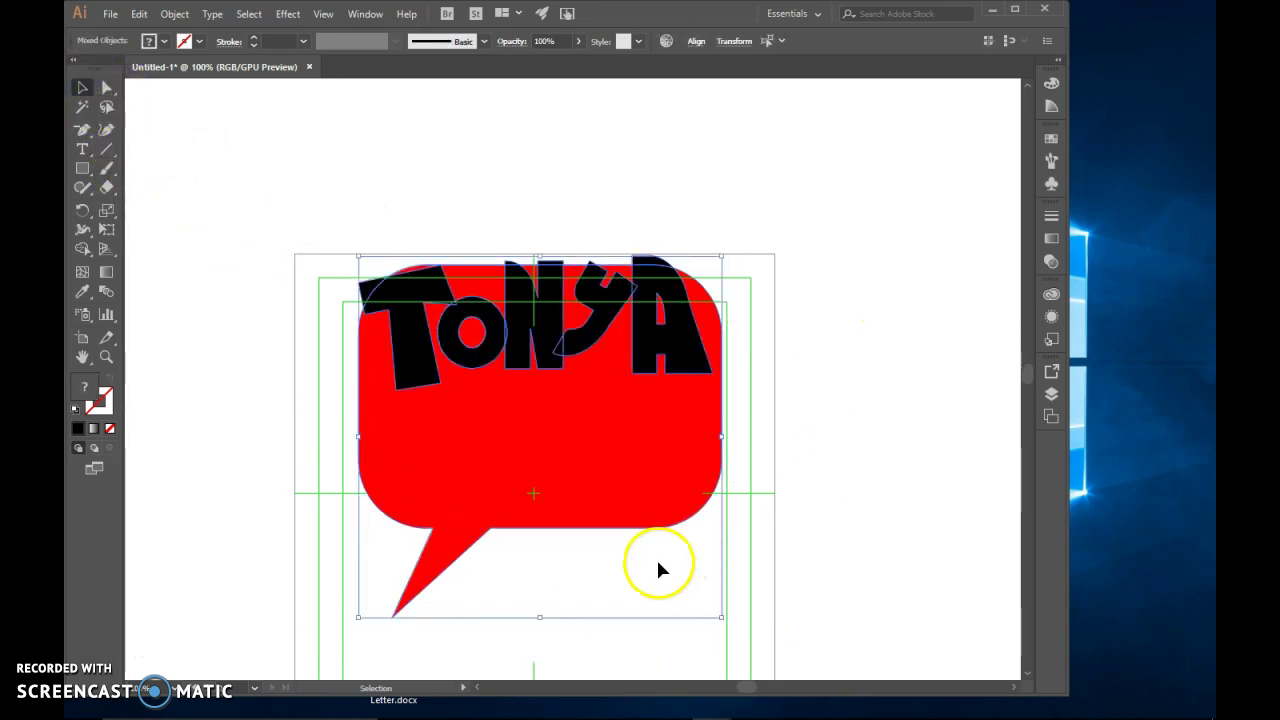
left_click(82, 250)
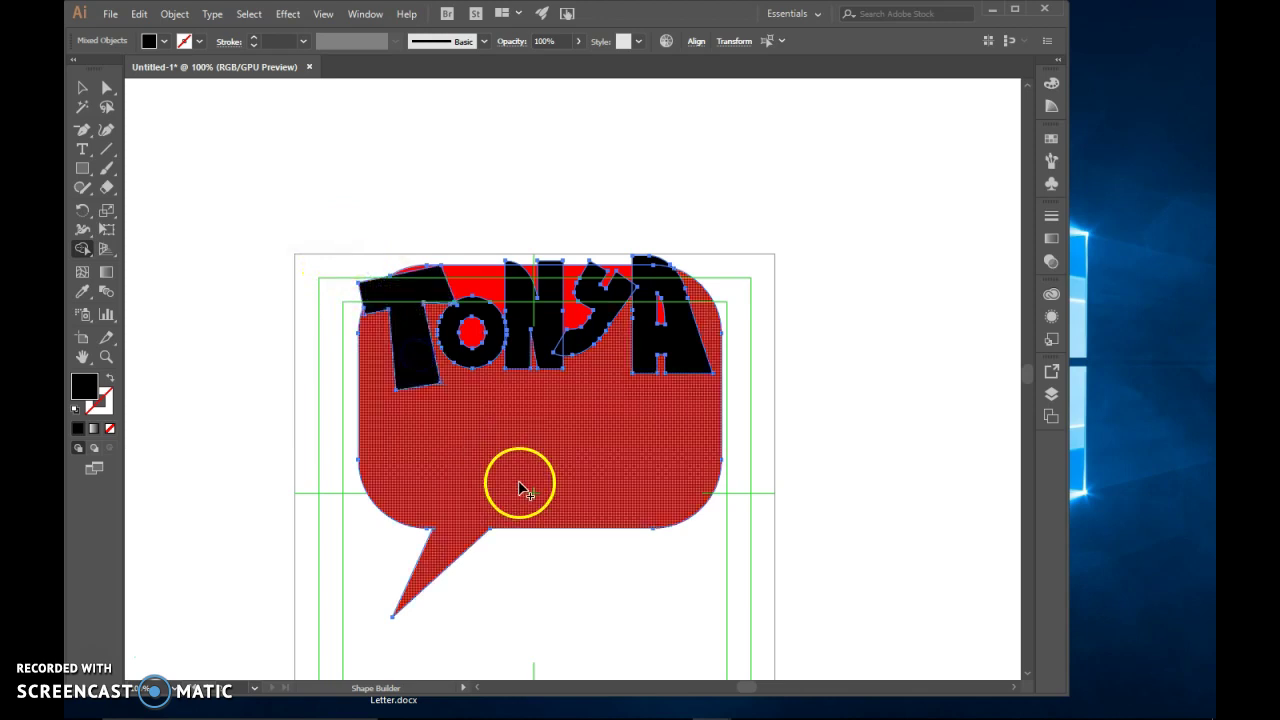
Undo an accidental merge, reselect everything, and knock the T, O and N out of the bubble
left_click_drag(397, 218, 398, 316)
mouse_move(449, 229)
left_mouse_down()
mouse_move(427, 329)
mouse_move(373, 418)
left_mouse_up()
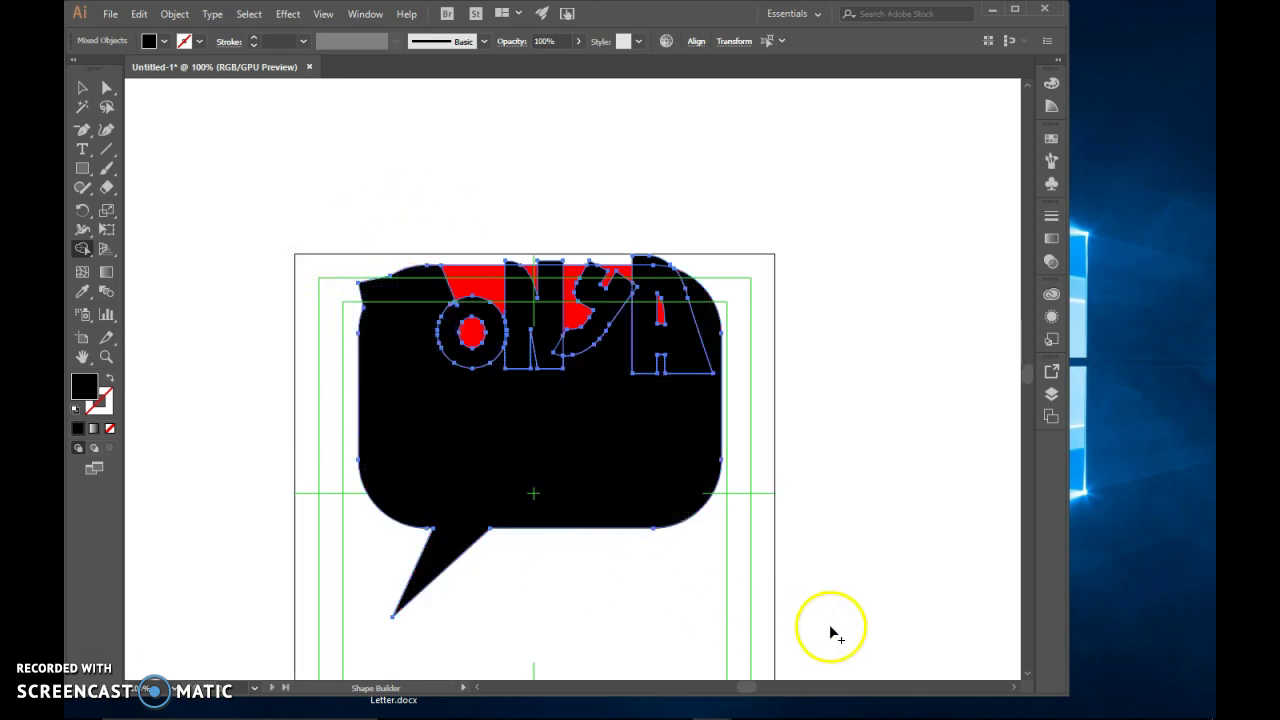
key("ctrl+z")
key("ctrl+z")
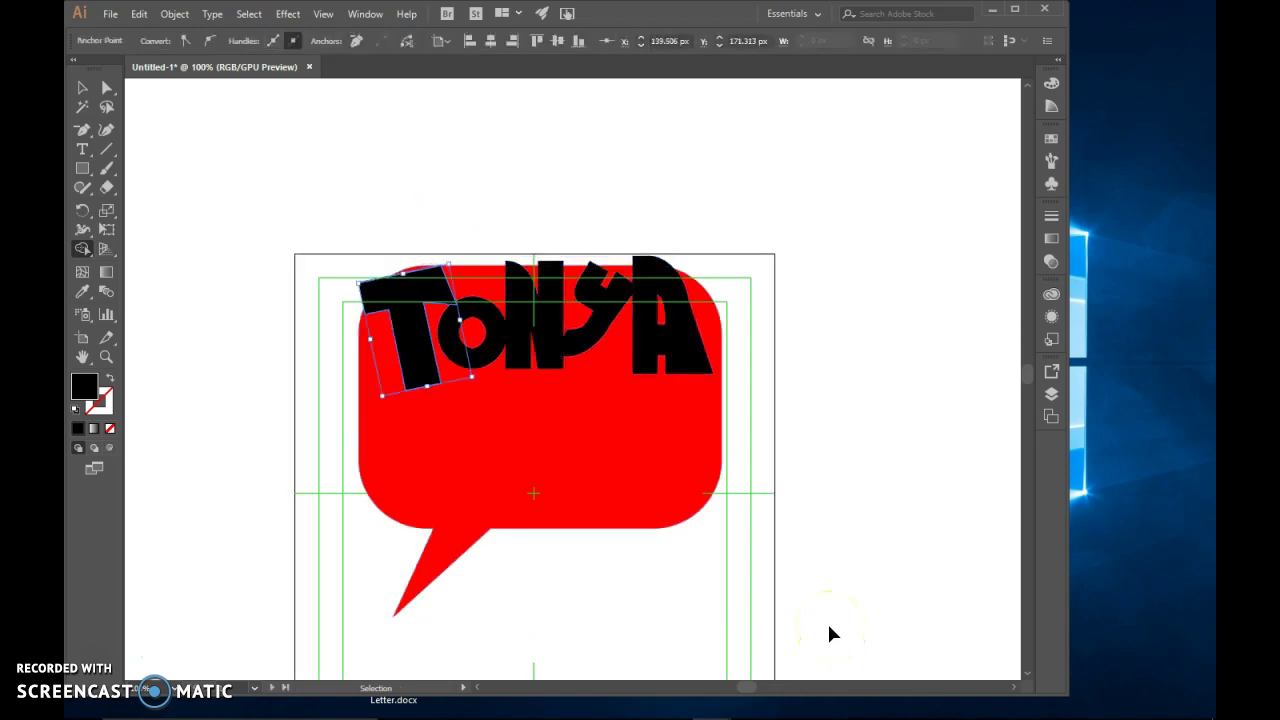
left_click(86, 91)
left_click_drag(251, 194, 778, 622)
left_click(83, 250)
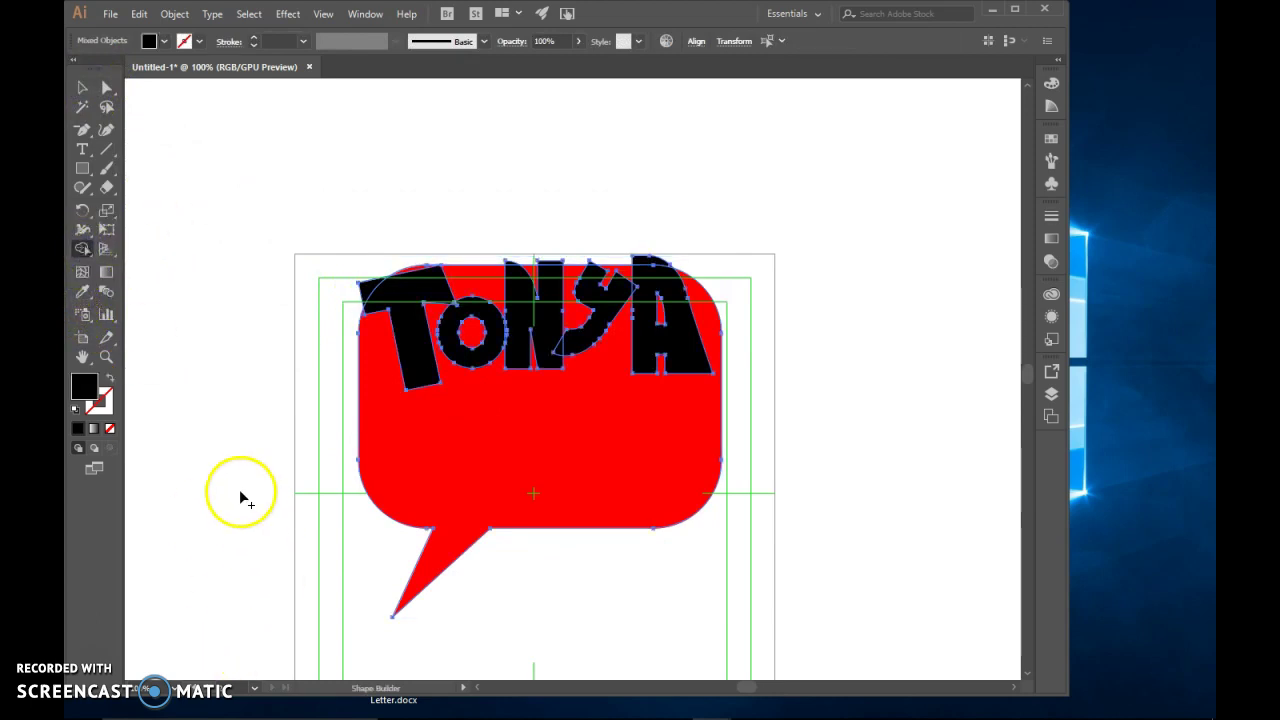
left_click(373, 299, "alt")
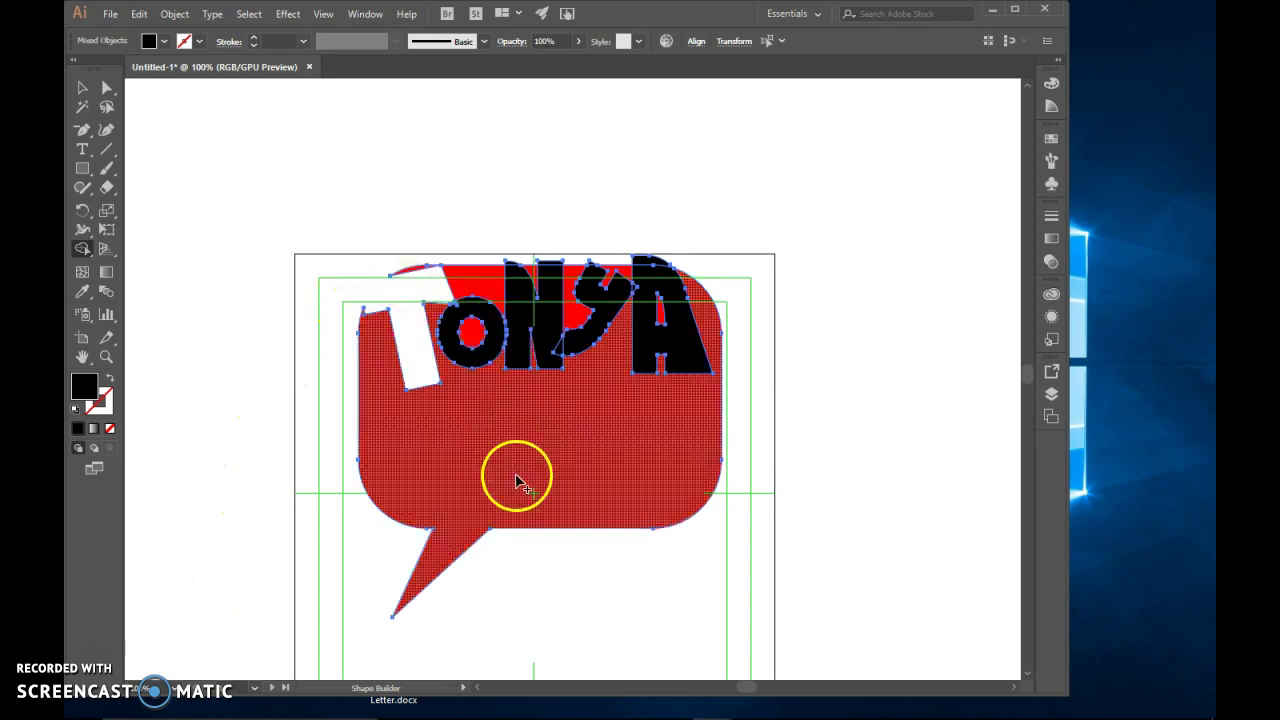
left_click(493, 320, "alt")
left_click(525, 318, "alt")
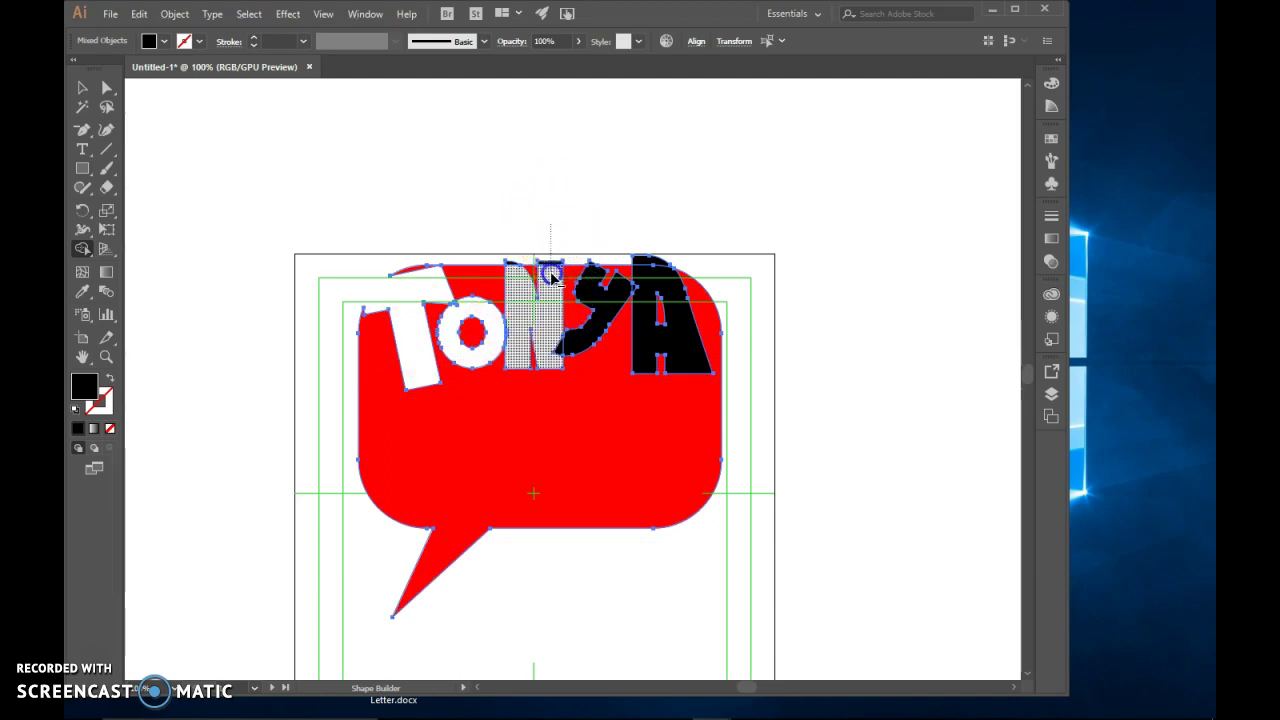
Knock the Y out of the bubble so it shows white
left_click_drag(509, 210, 511, 240)
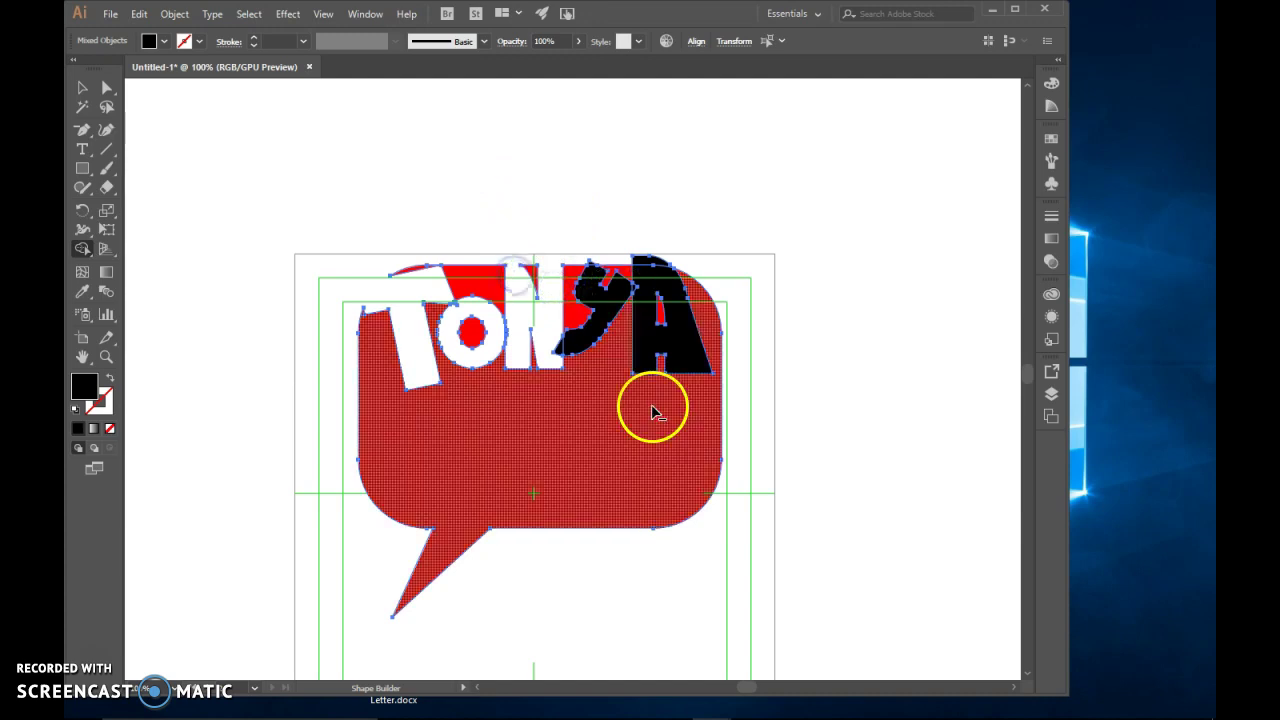
left_click_drag(615, 241, 592, 283)
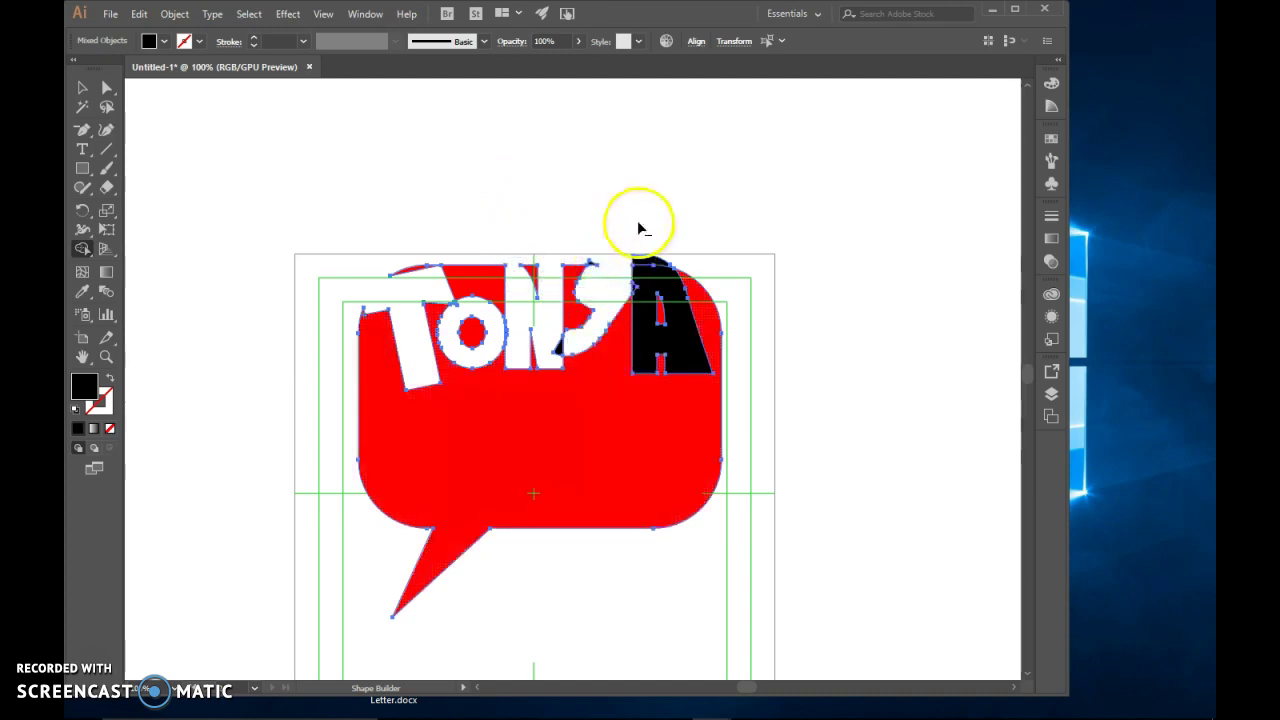
key("ctrl+z")
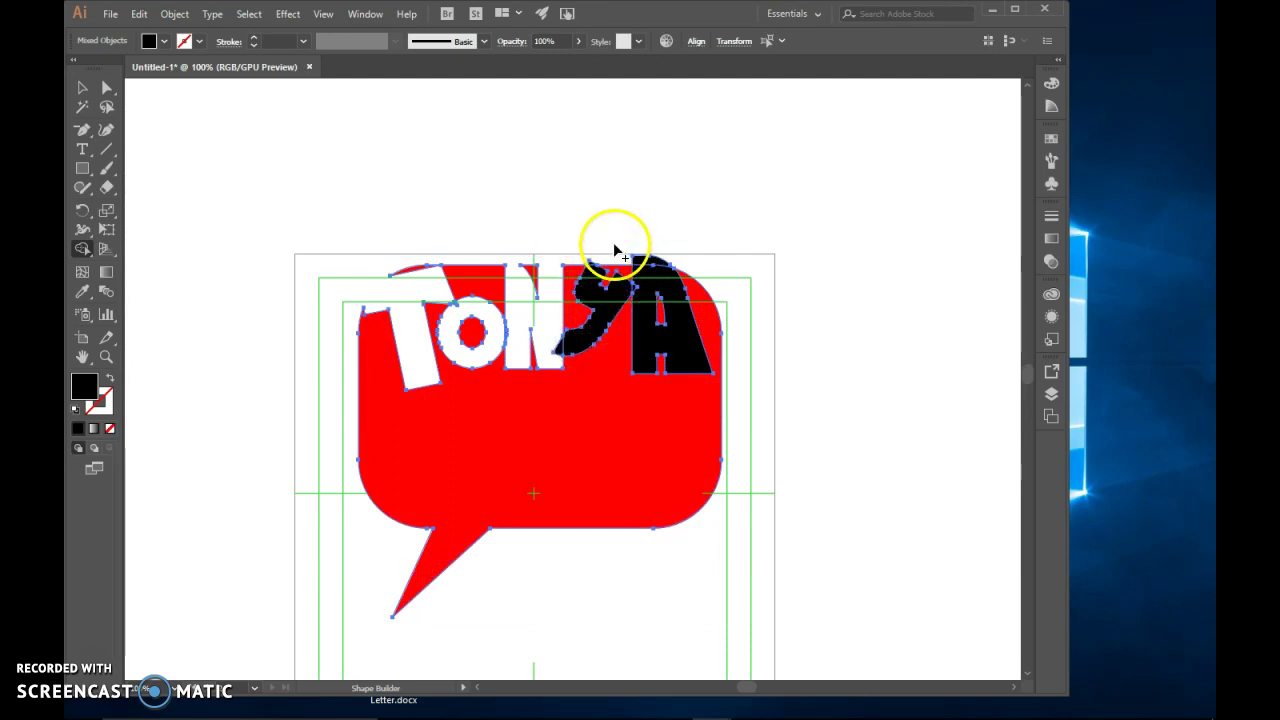
left_click(615, 262)
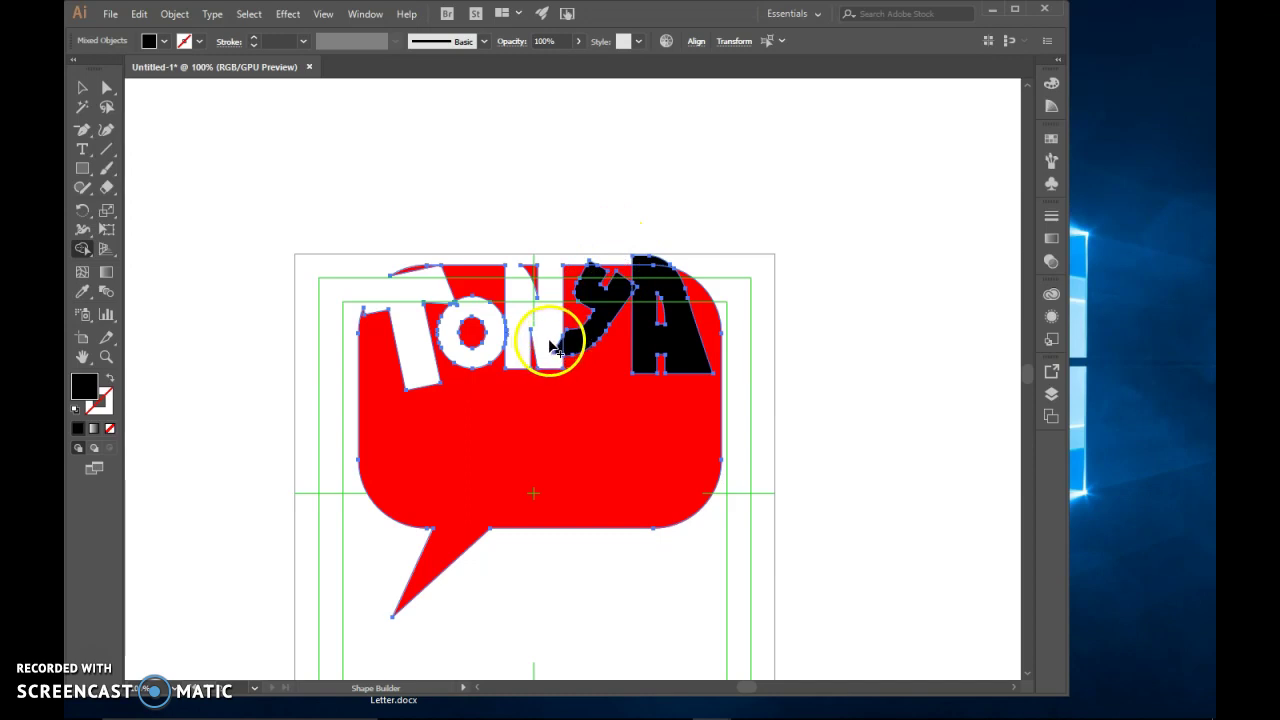
left_click(568, 354, "alt")
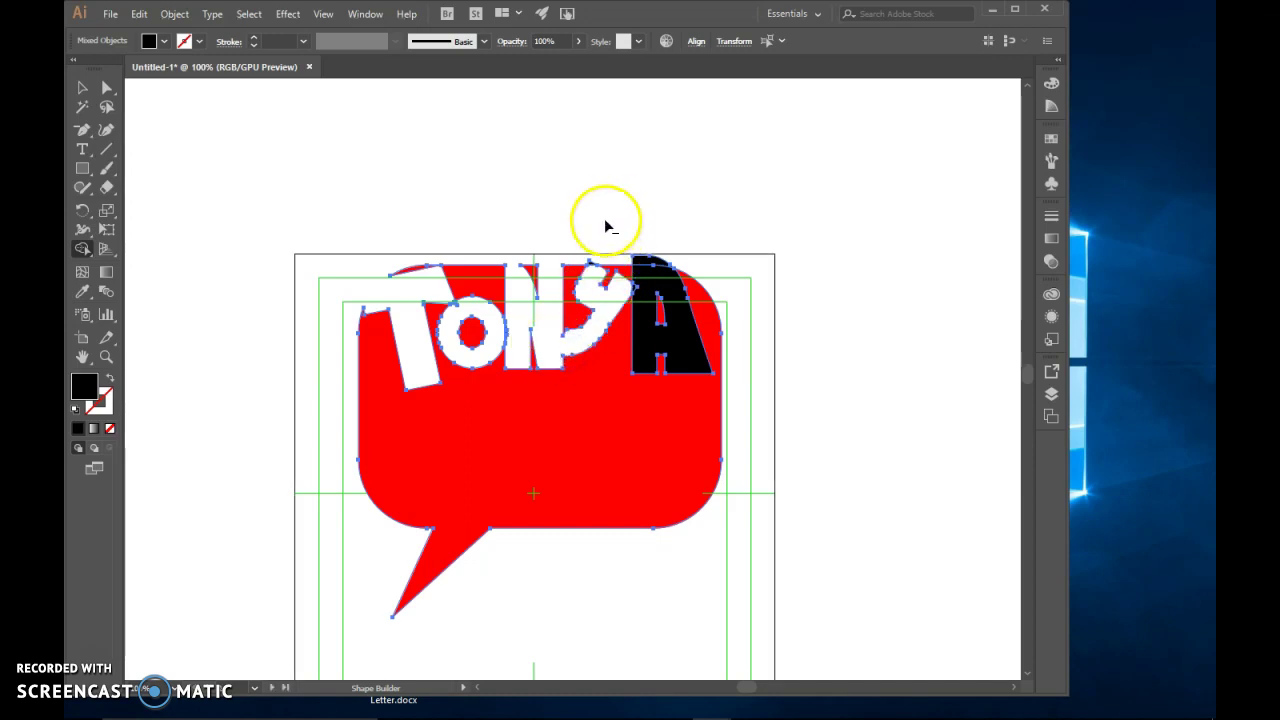
Zoom in, knock the A out of the bubble and clear the red sliver beside the O
left_click(106, 356)
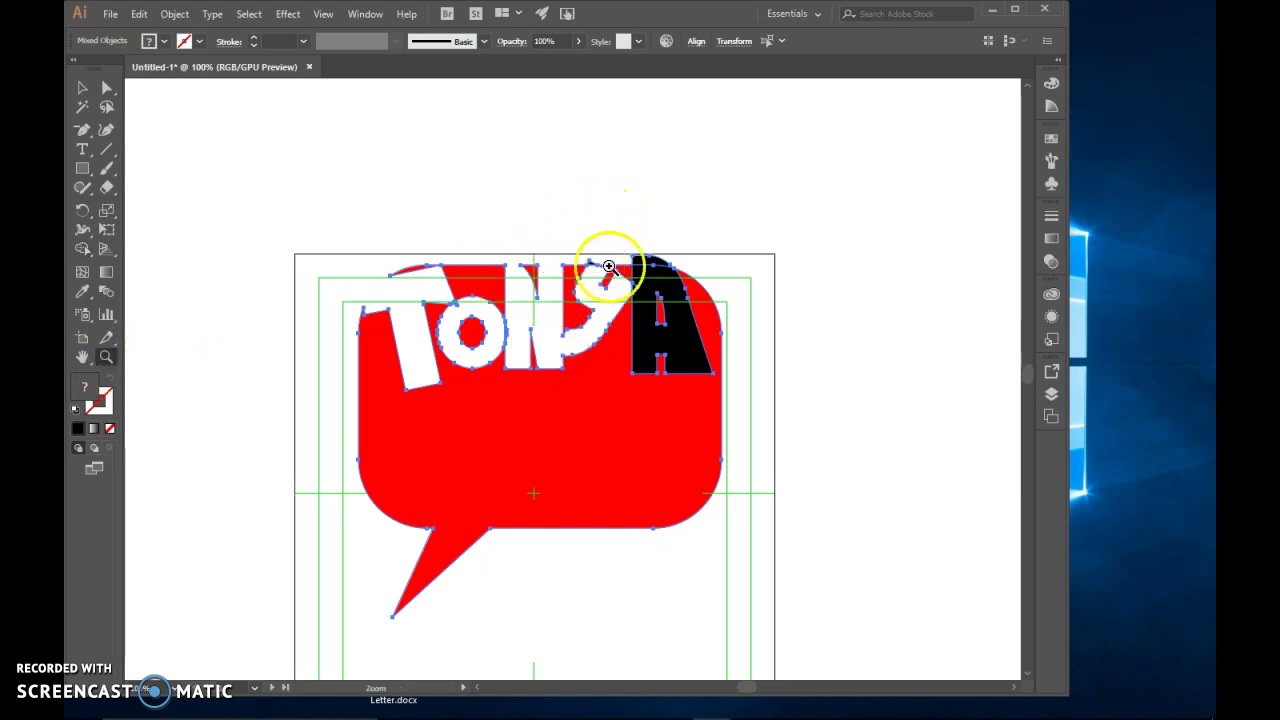
left_click(600, 271)
left_click(560, 340)
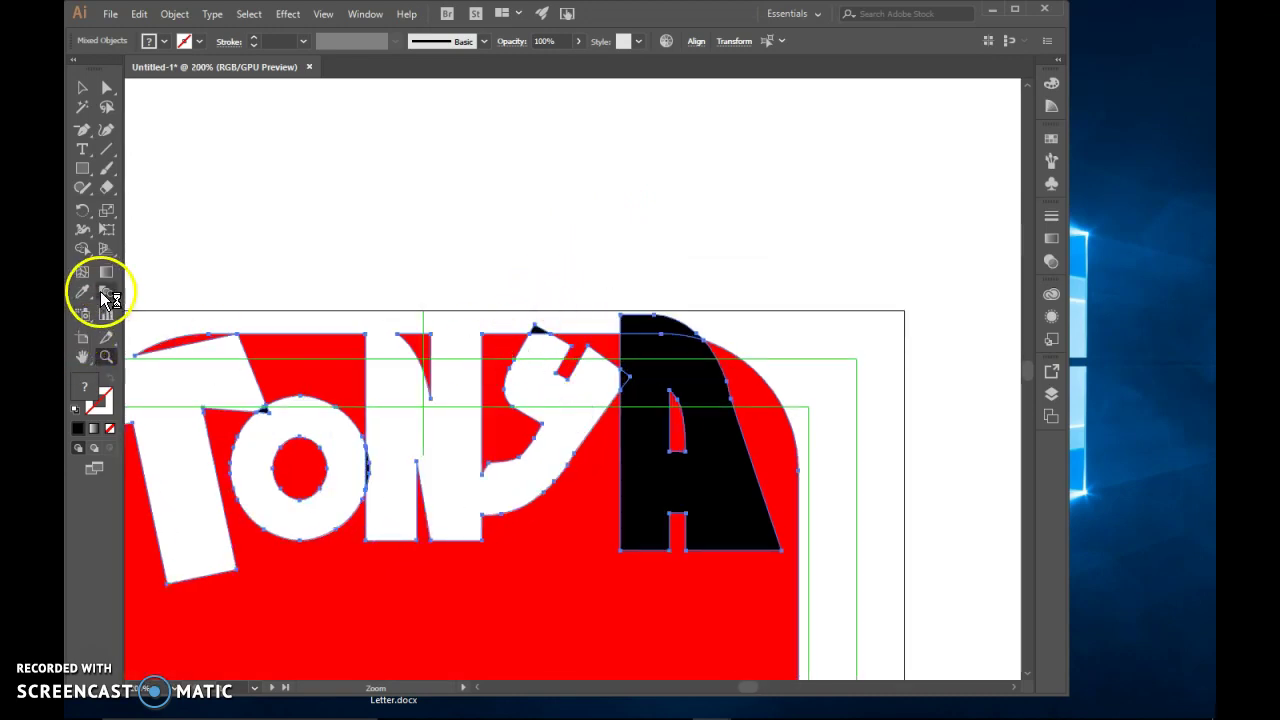
left_click(87, 248)
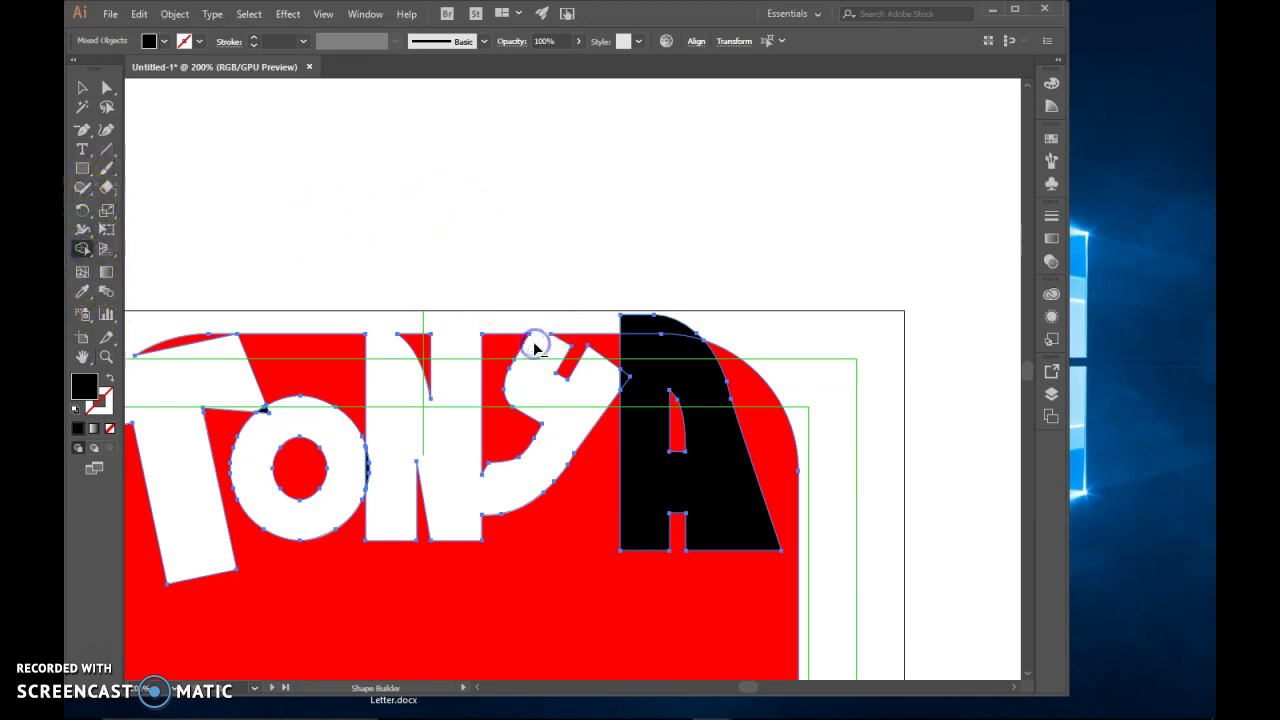
left_click(651, 362)
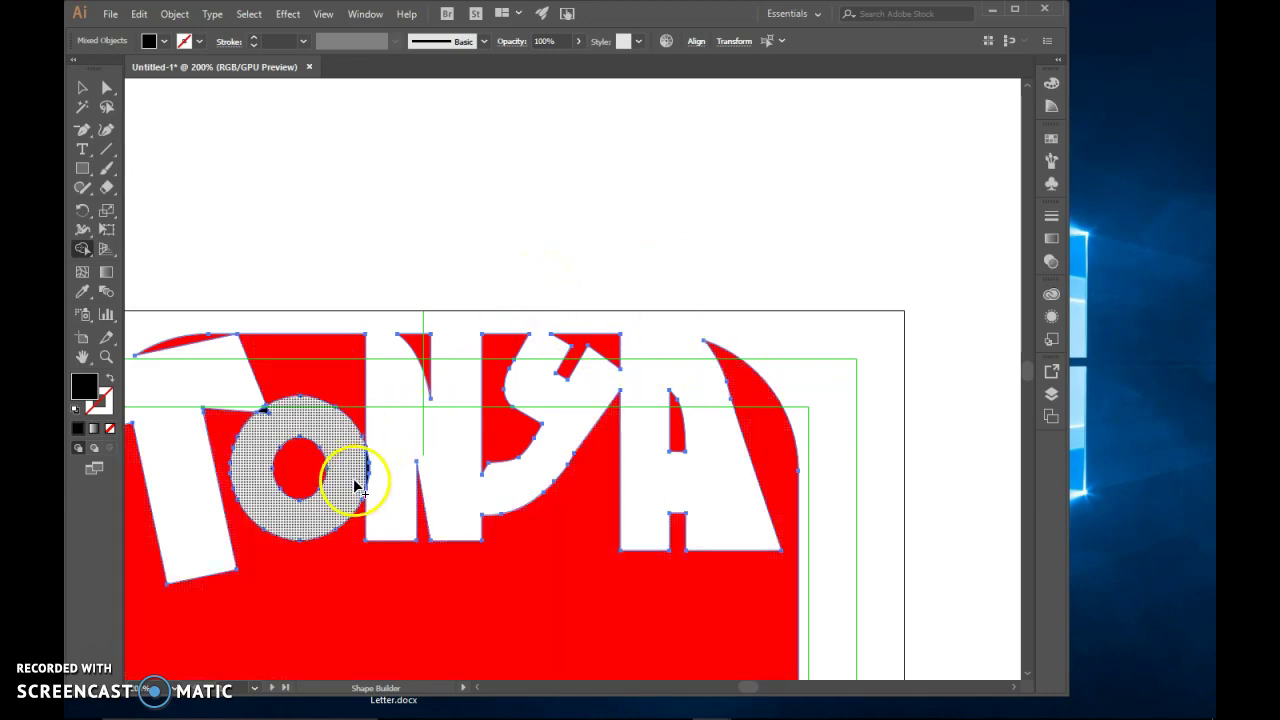
left_click(279, 422)
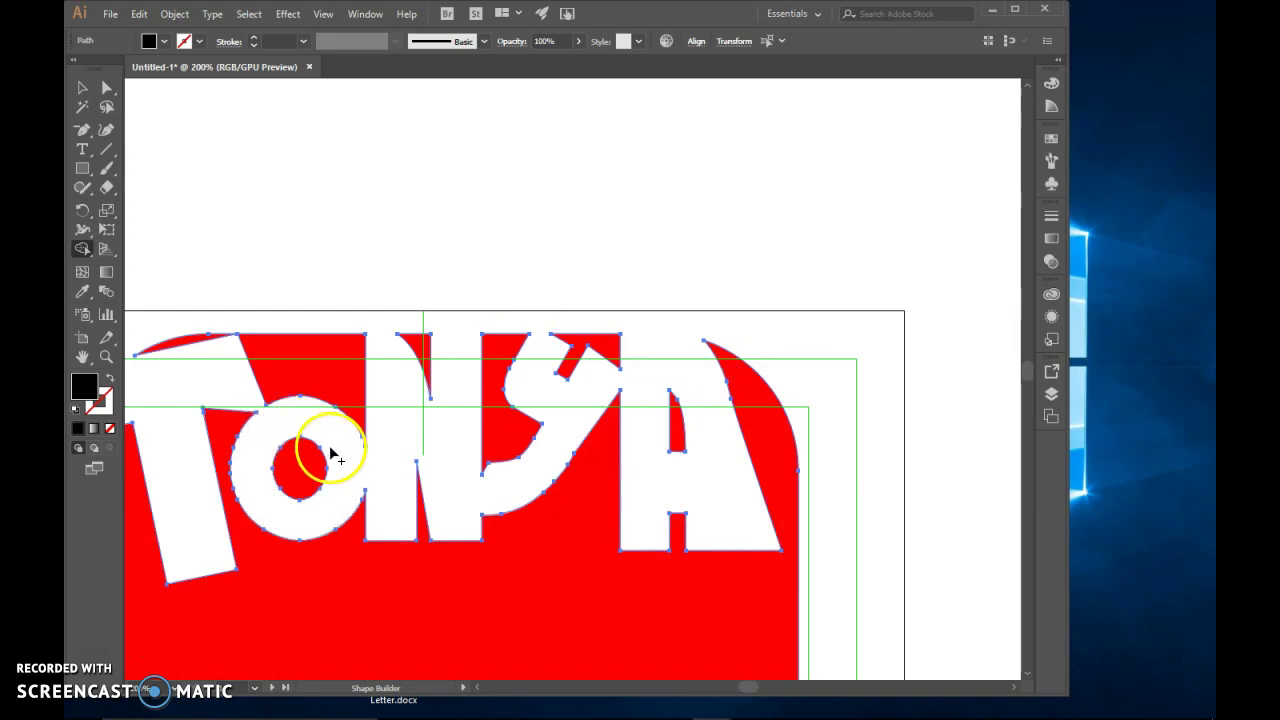
left_click(743, 689)
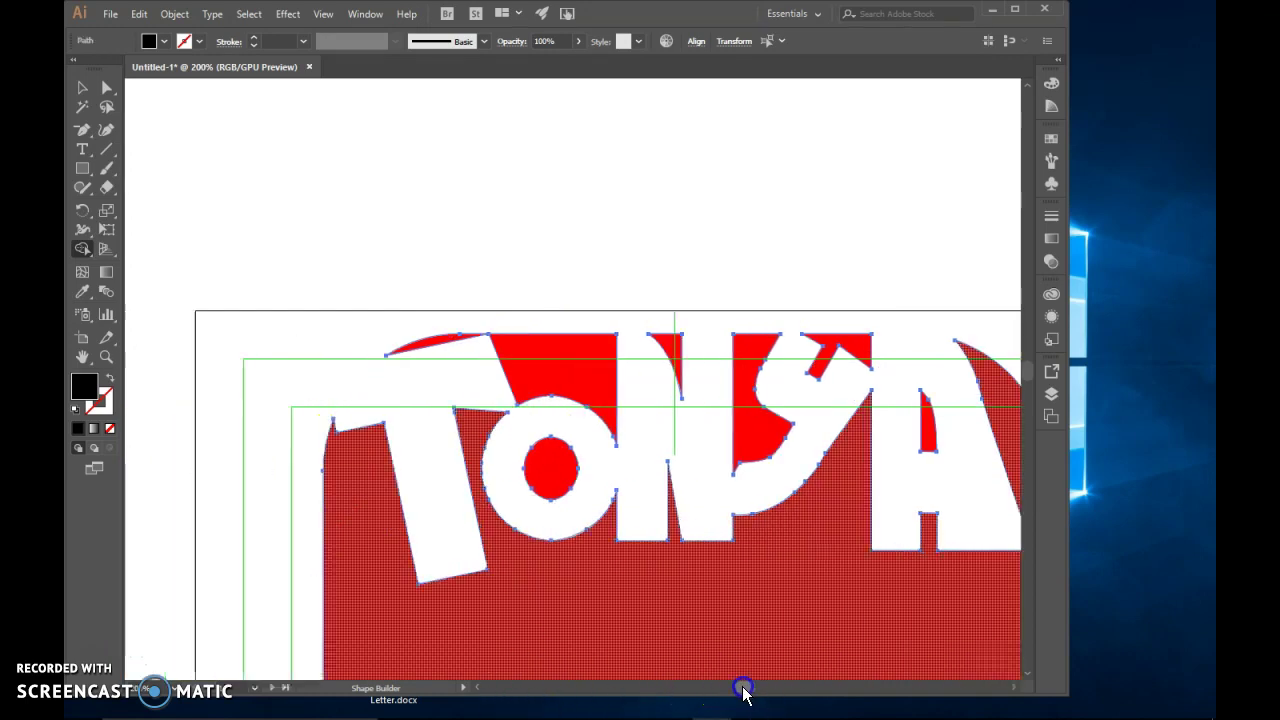
left_click_drag(743, 689, 746, 691)
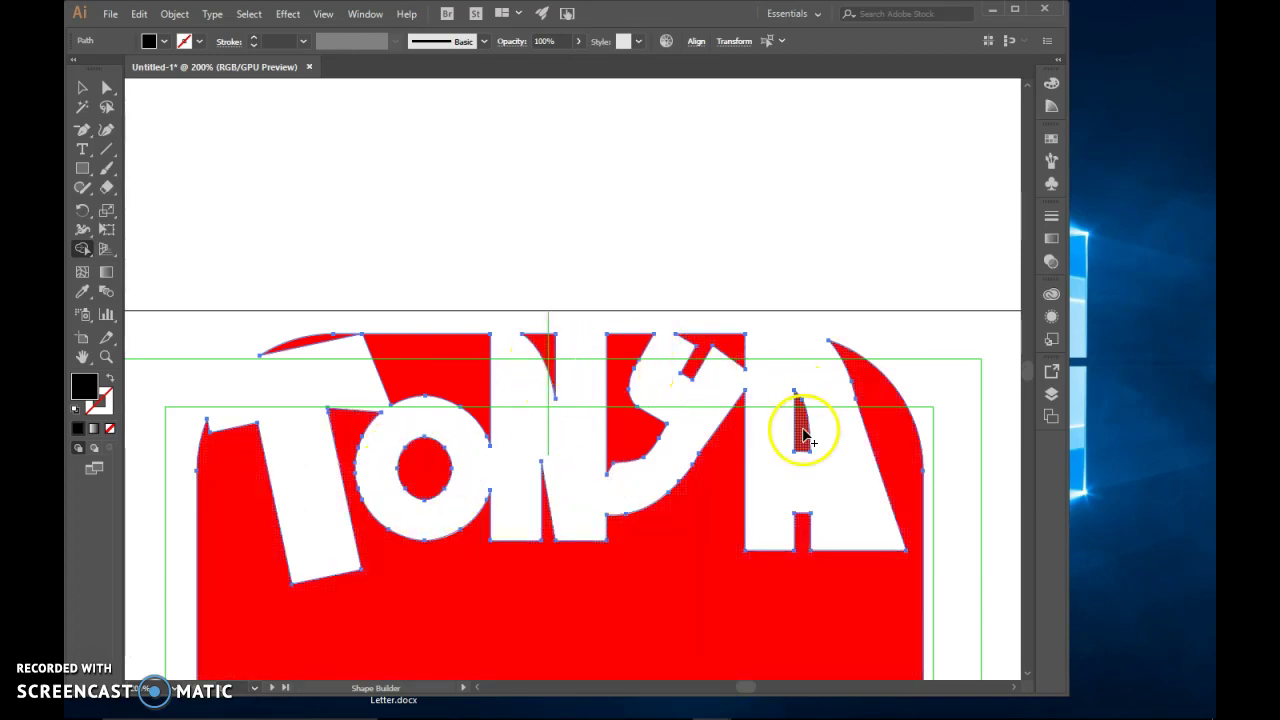
left_click(80, 93)
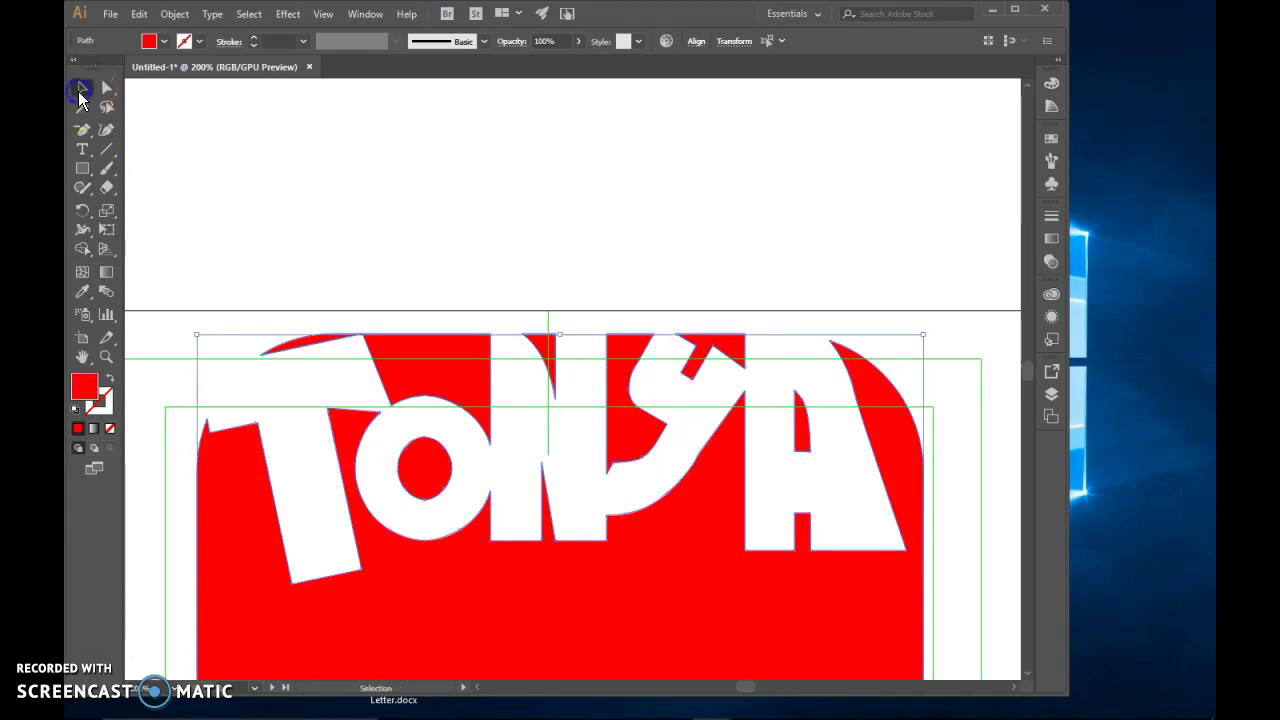
left_click(483, 218)
scroll(625, 450, "down", 5)
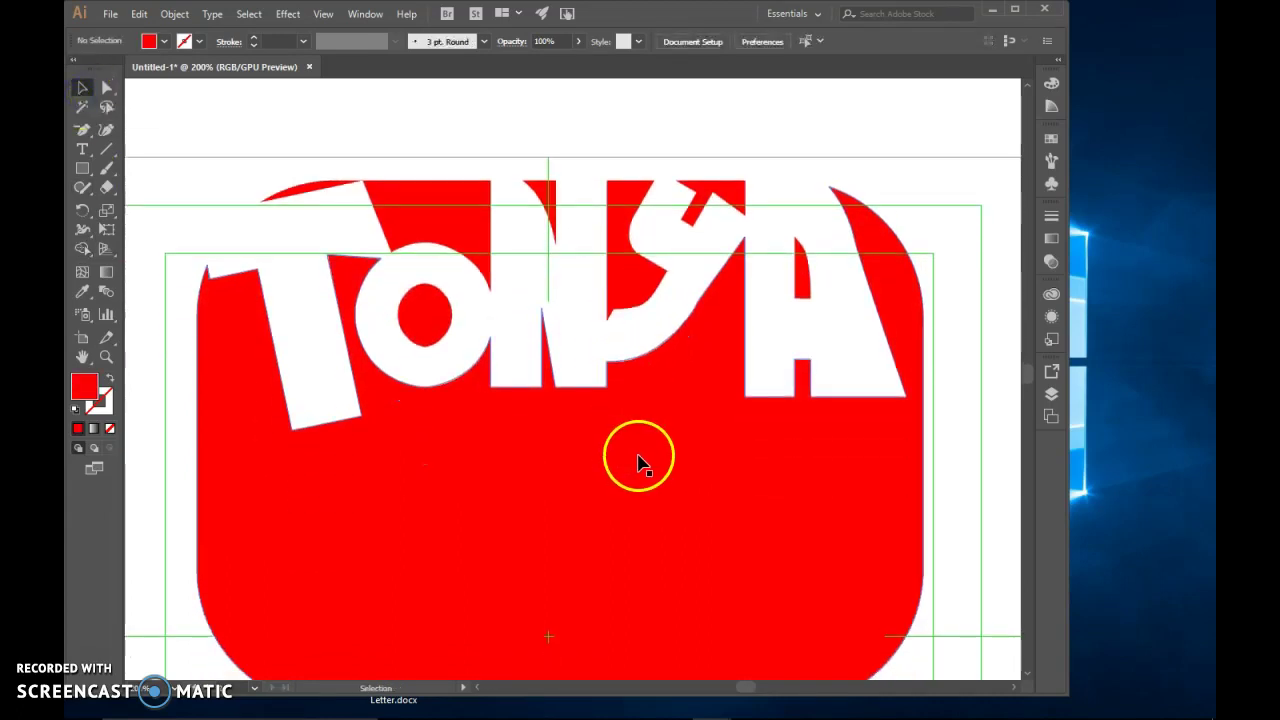
key("ctrl+minus")
key("ctrl+minus")
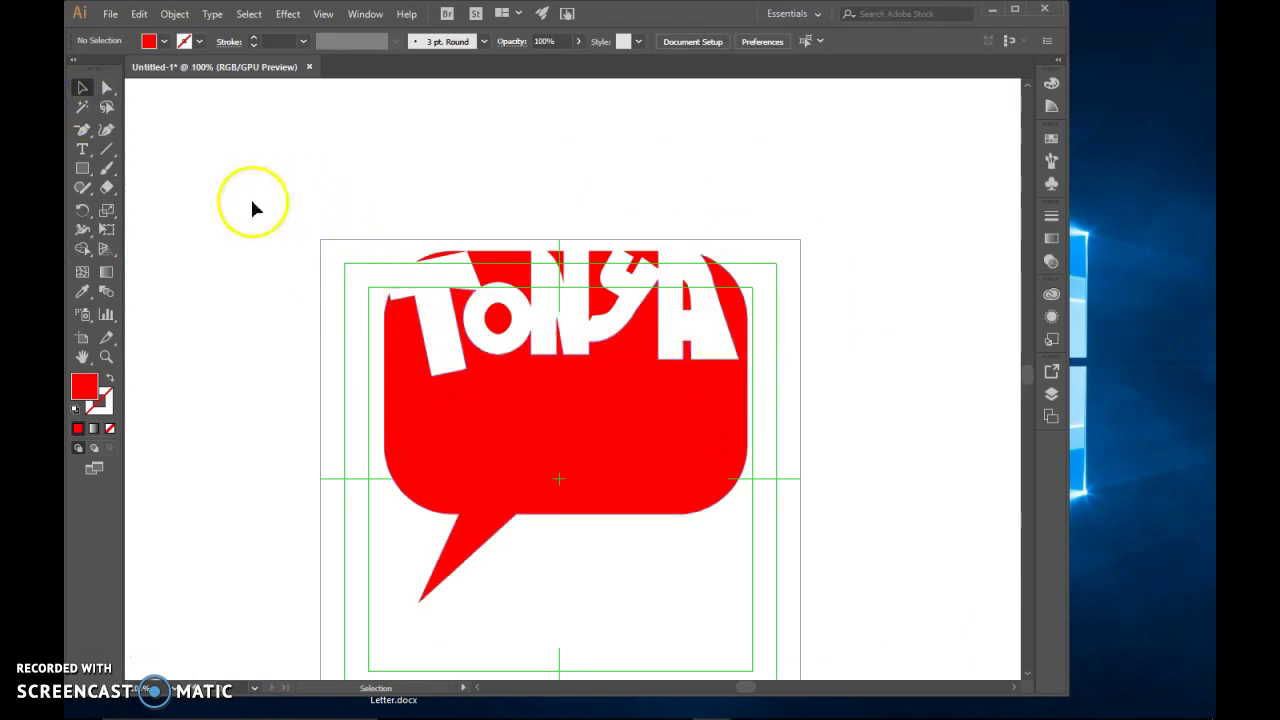
left_click(554, 466)
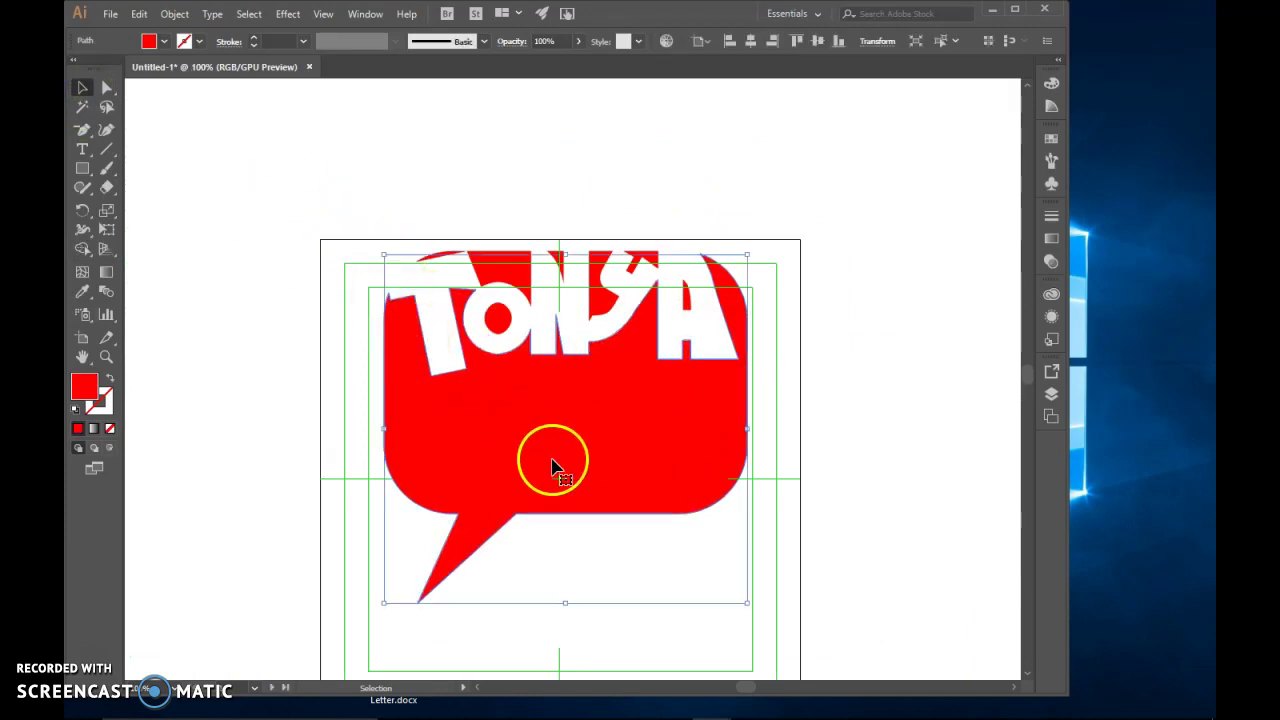
left_click(255, 40)
left_click(255, 40)
left_click(255, 40)
left_click(255, 40)
left_click(350, 157)
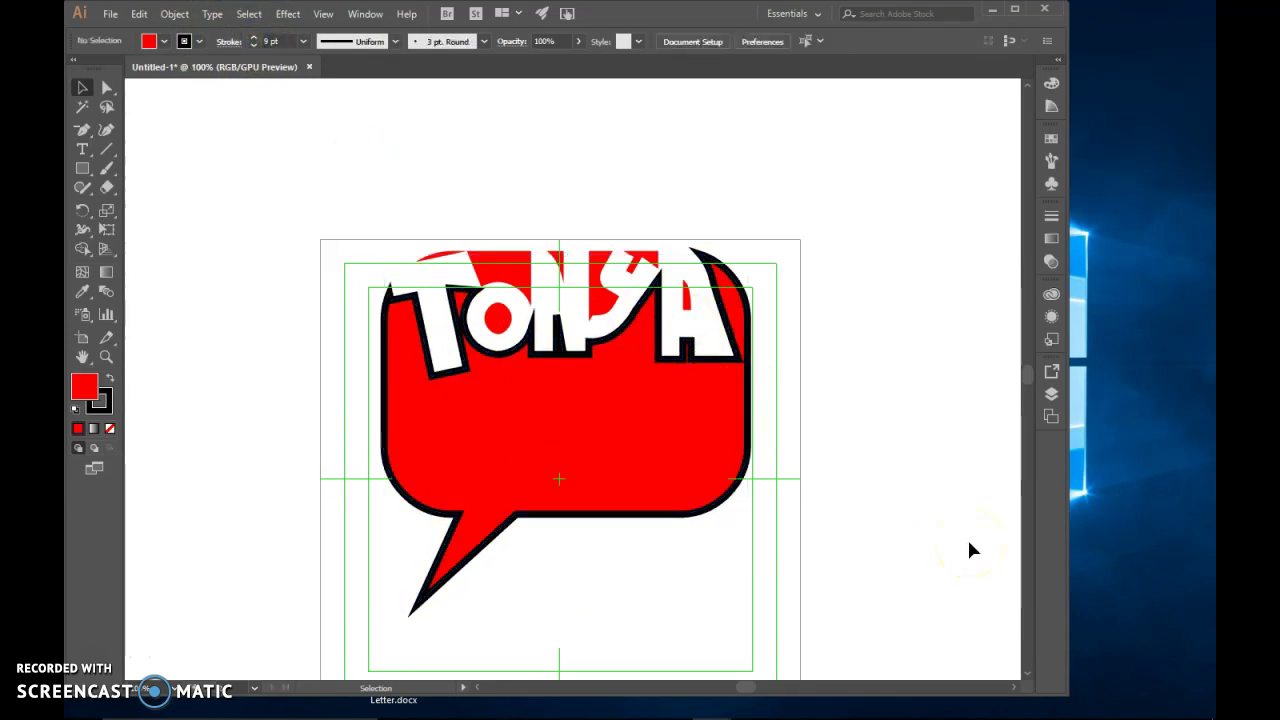
key("ctrl")
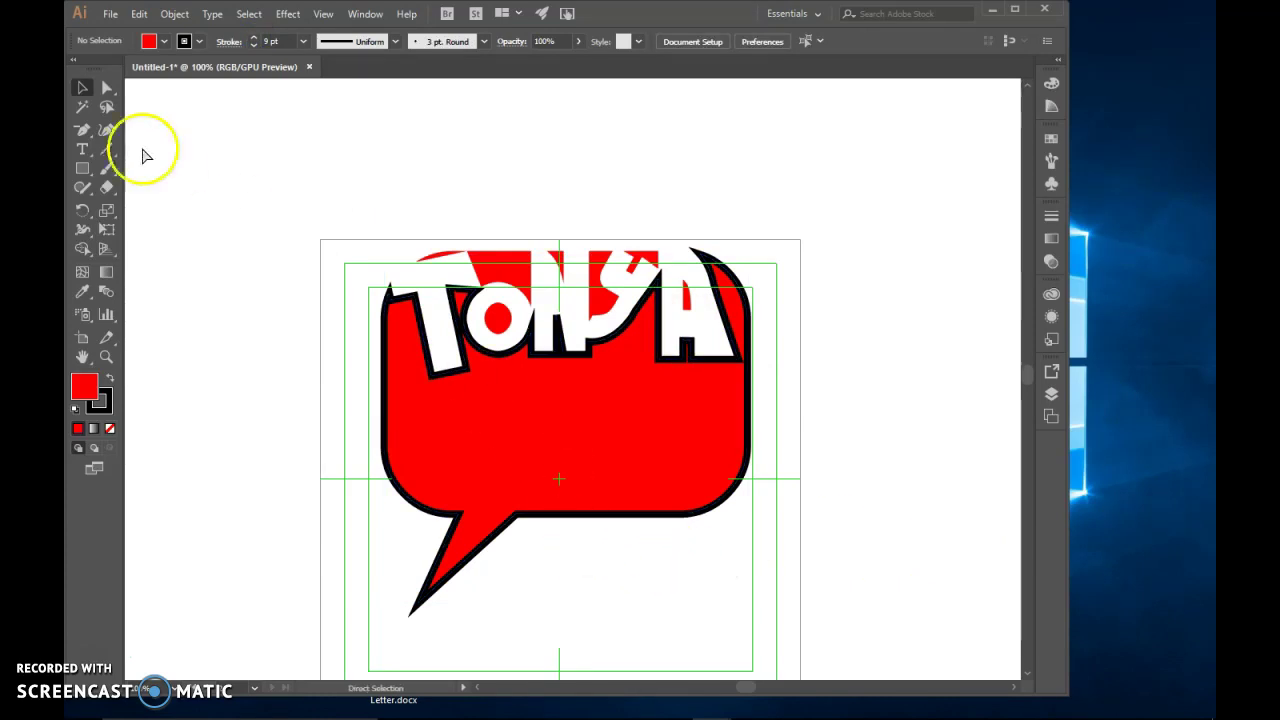
left_click(196, 41)
left_click(76, 74)
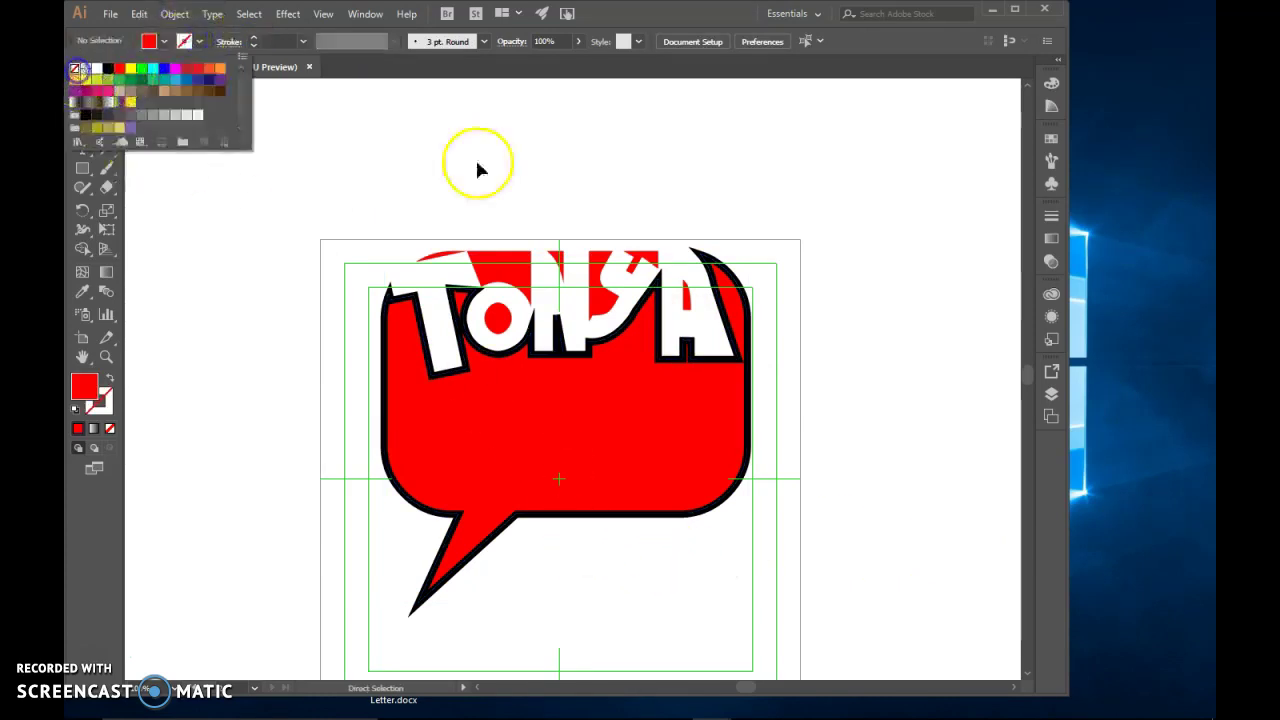
left_click(485, 165)
left_click_drag(323, 197, 803, 634)
left_click(200, 48)
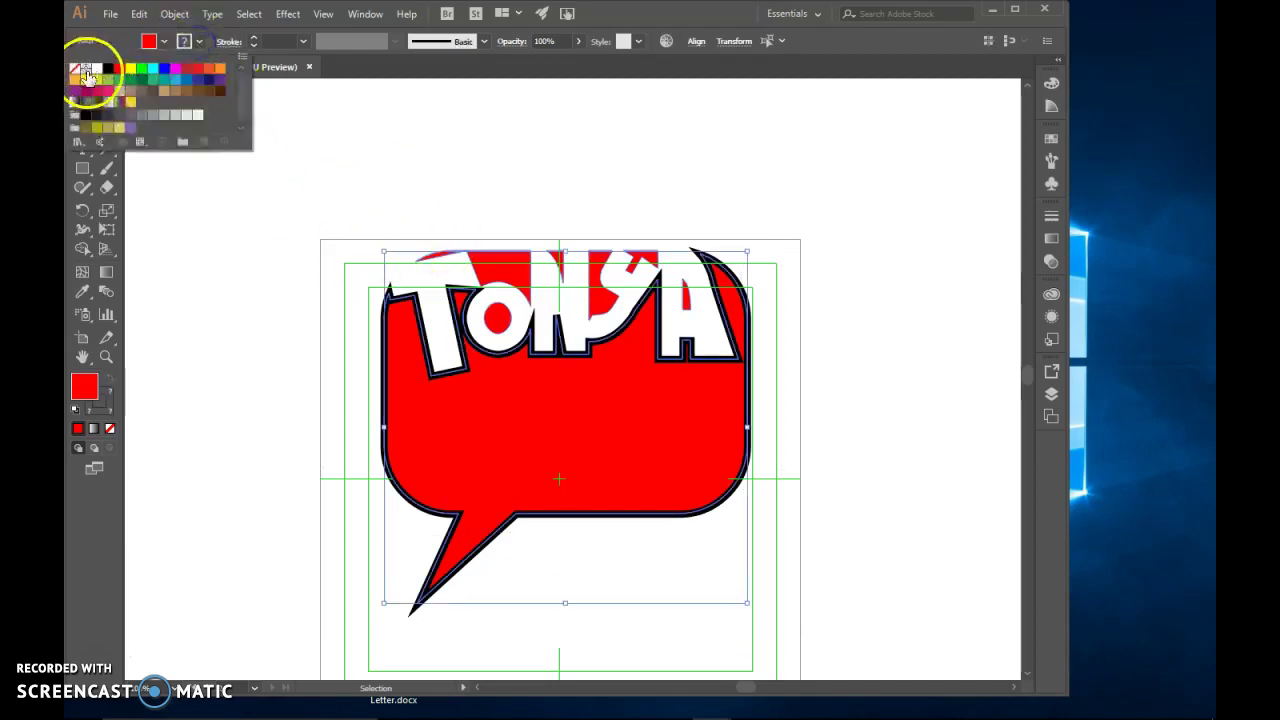
left_click(76, 68)
left_click(455, 169)
left_click(917, 346)
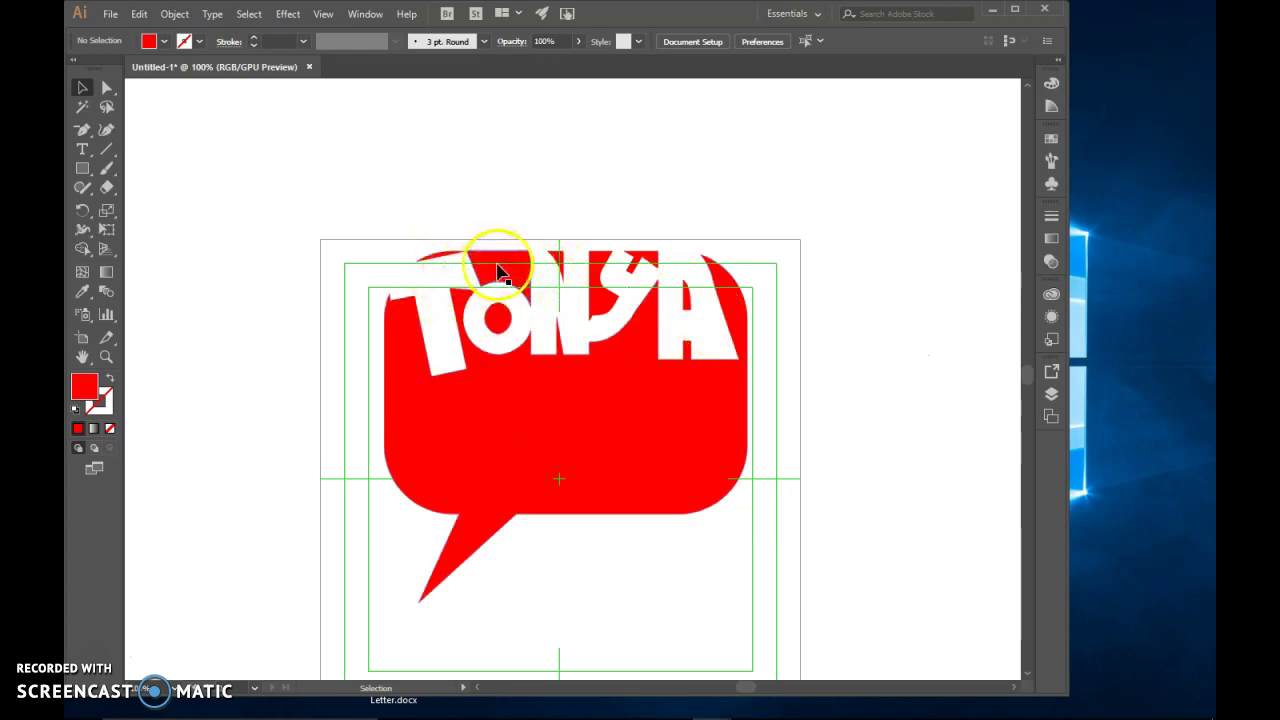
left_click(497, 270)
left_click_drag(503, 278, 513, 236)
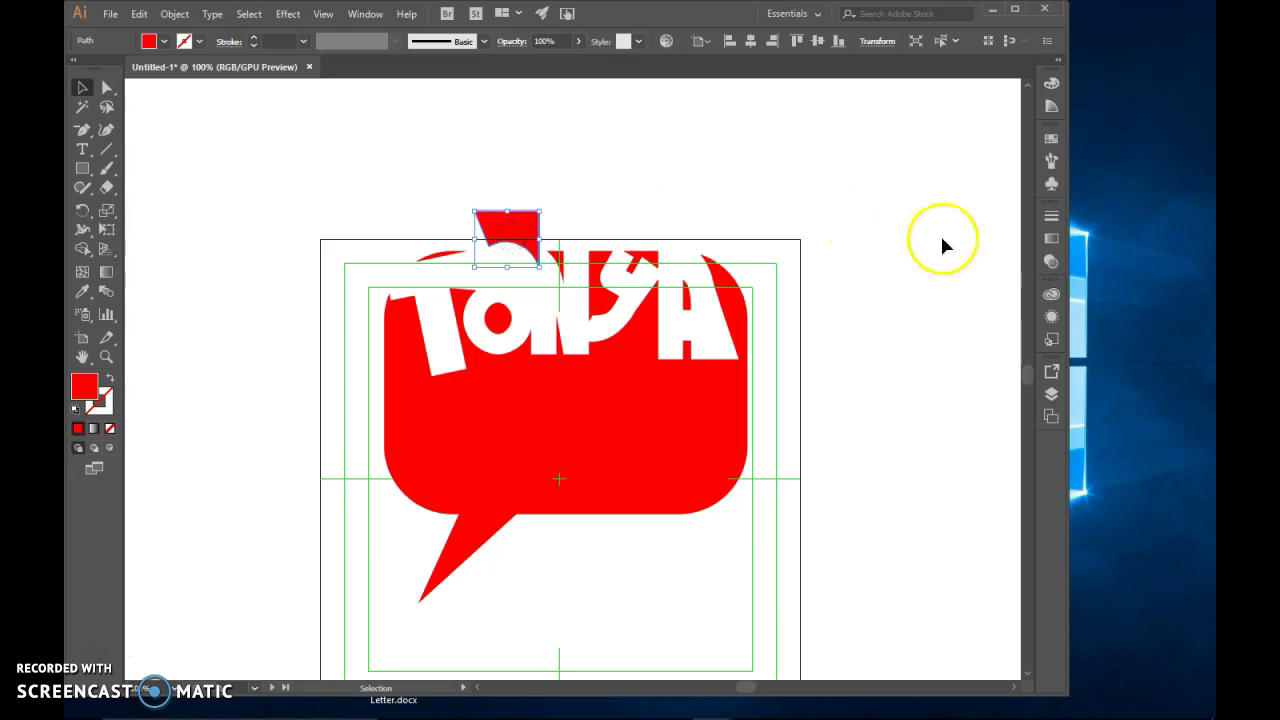
key("ctrl+z")
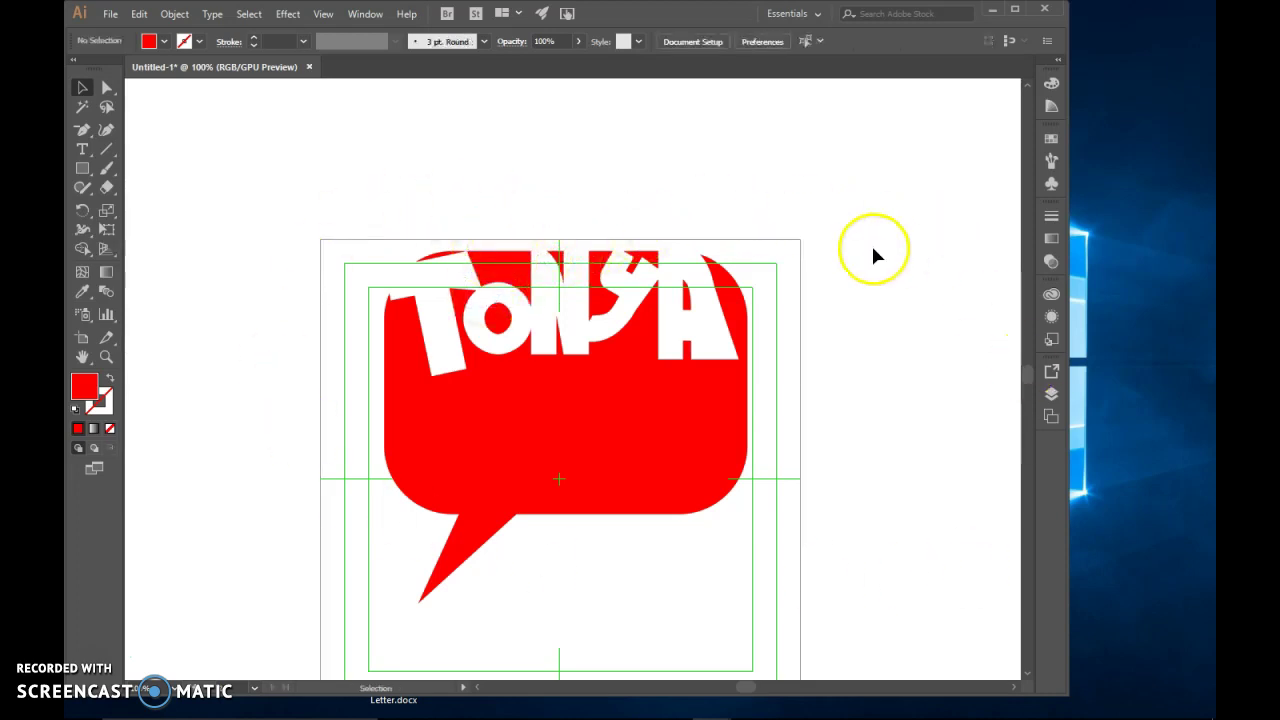
left_click_drag(626, 540, 832, 625)
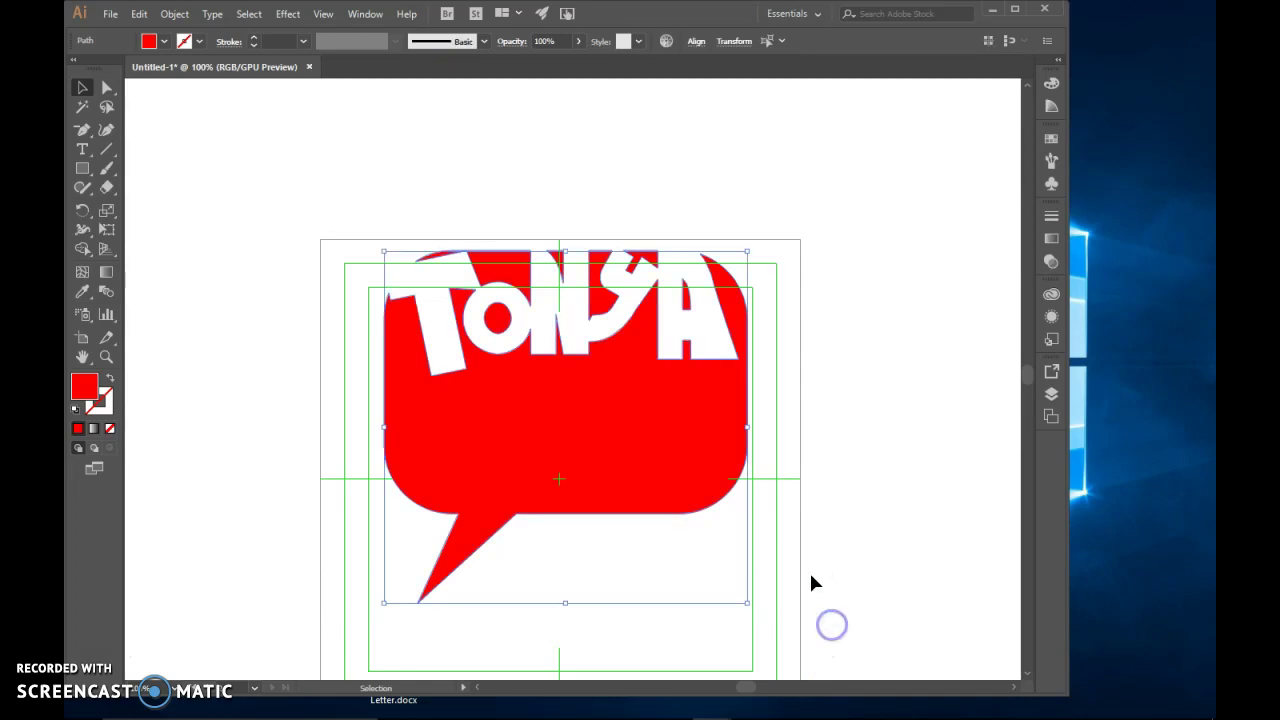
Make the bubble and letters one compound path and move it higher on the artboard
left_click(176, 16)
left_click(242, 574)
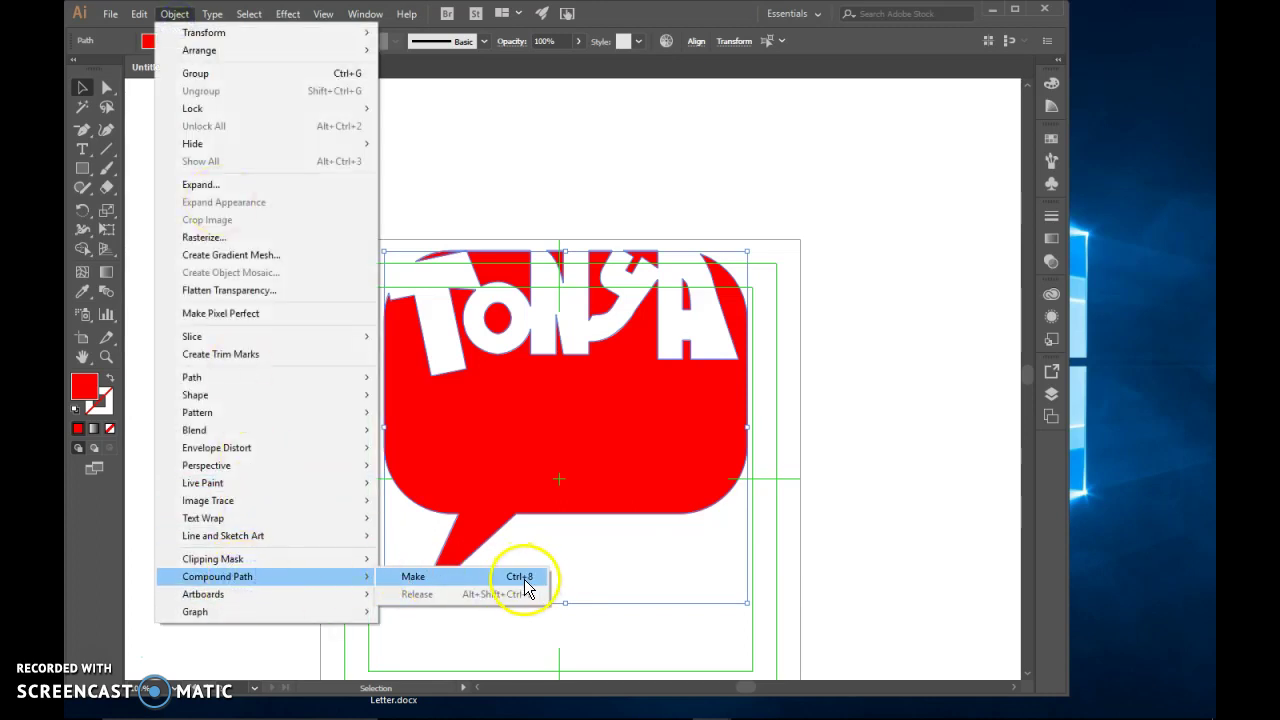
left_click(519, 578)
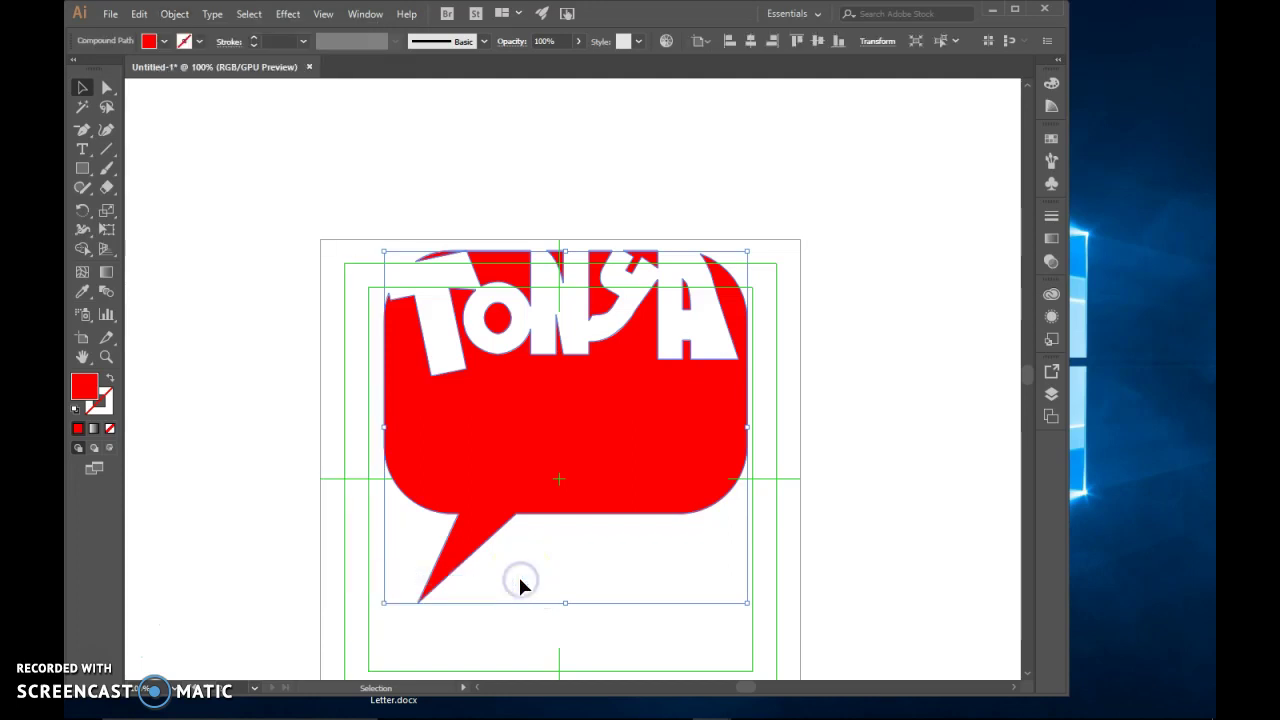
left_click(514, 203)
left_click_drag(517, 423, 508, 462)
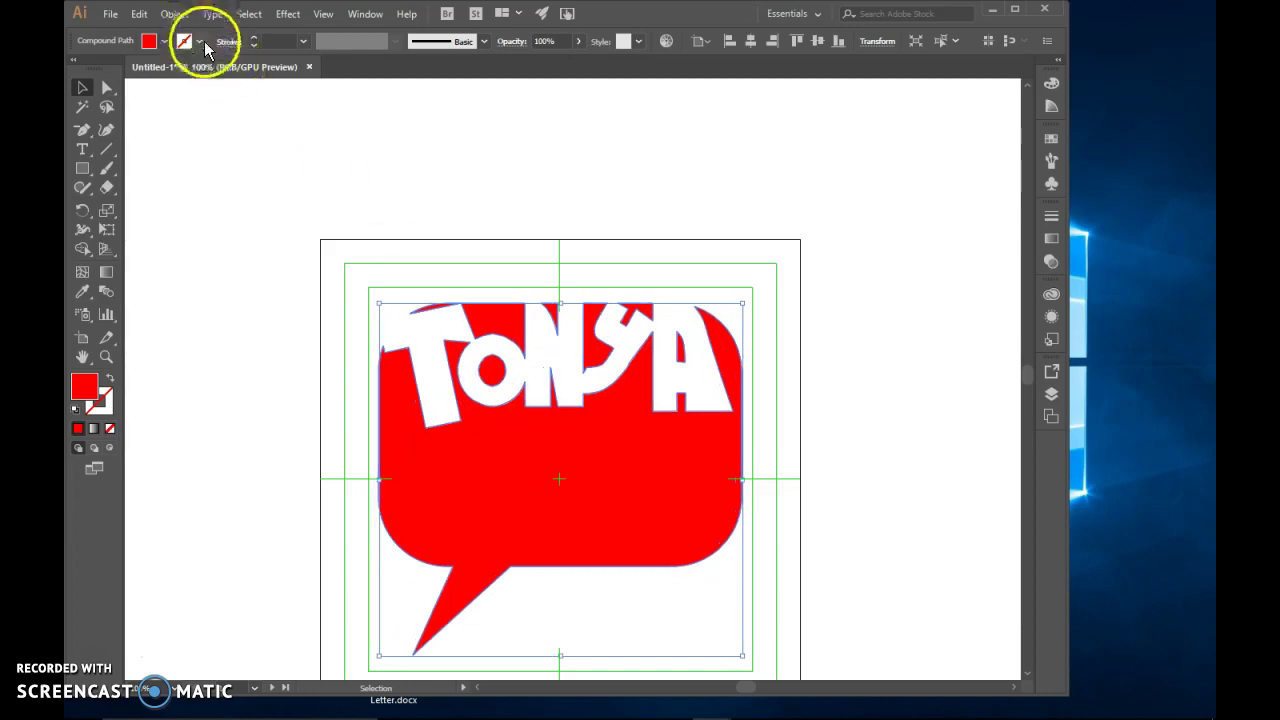
Give the compound bubble a dark 2 pt outline stroke
left_click(255, 40)
left_click(255, 38)
left_click(255, 38)
left_click(255, 38)
left_click(255, 38)
left_click(255, 38)
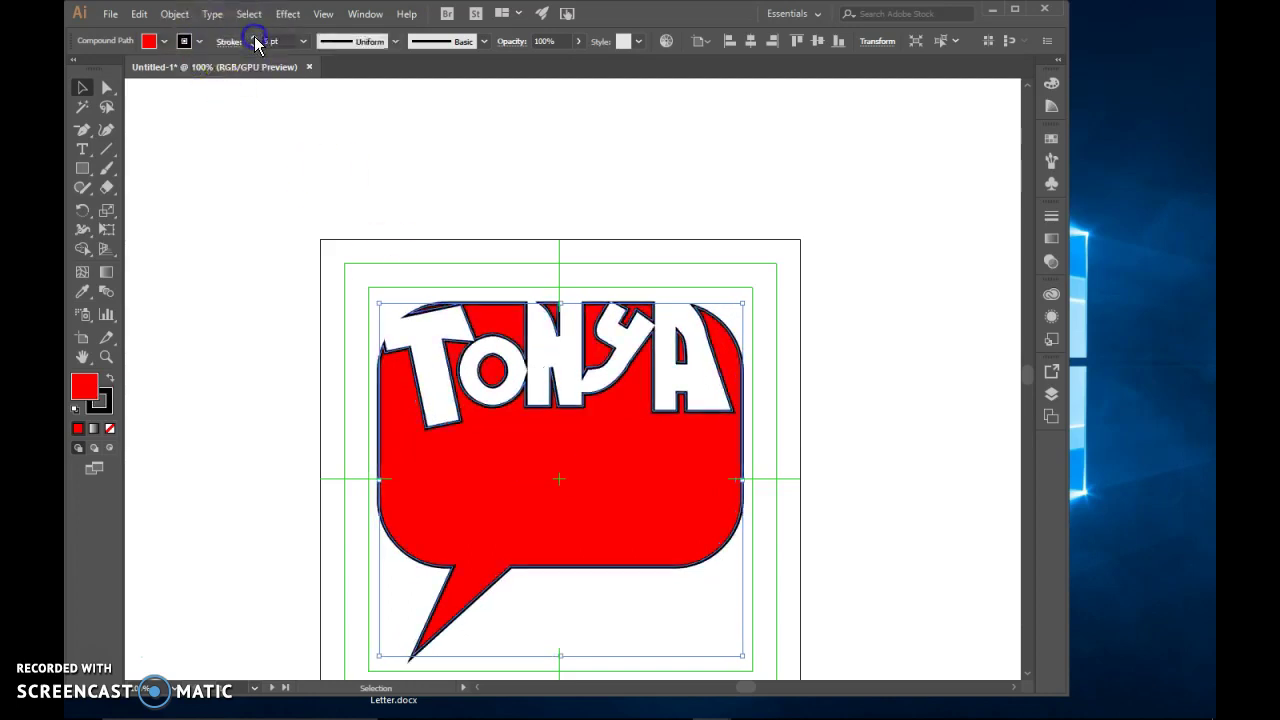
left_click(574, 180)
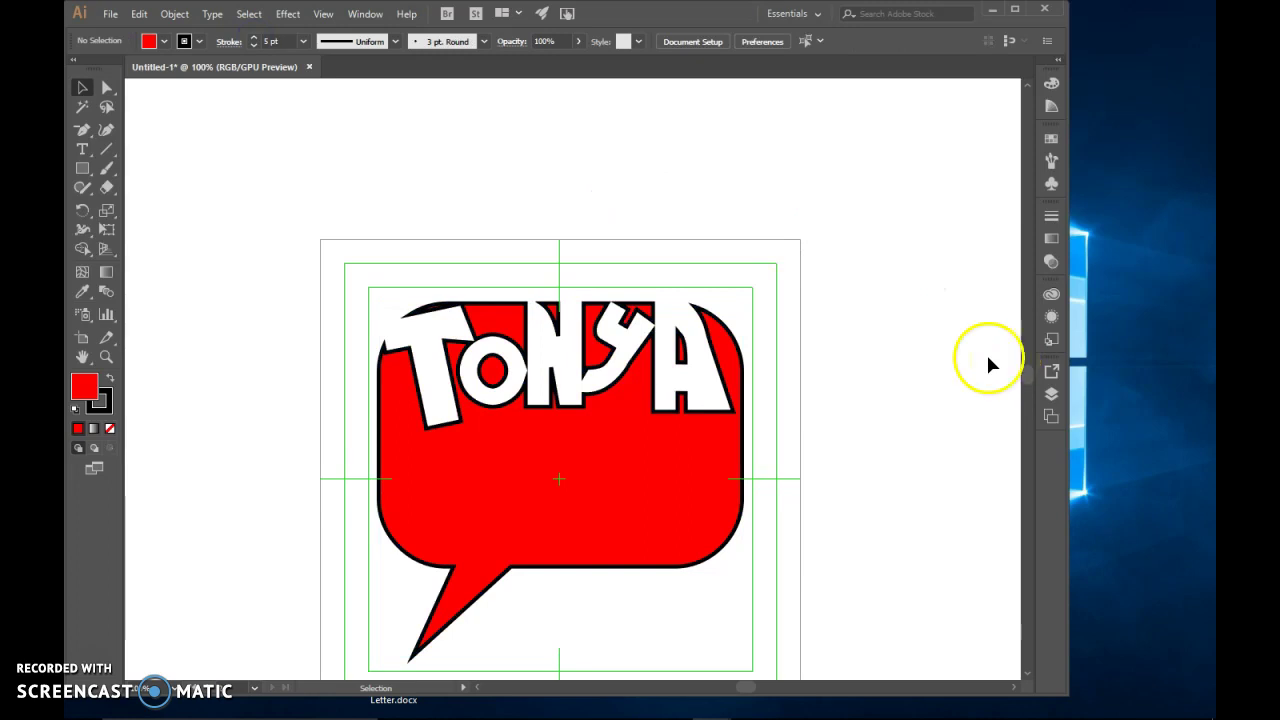
left_click(257, 42)
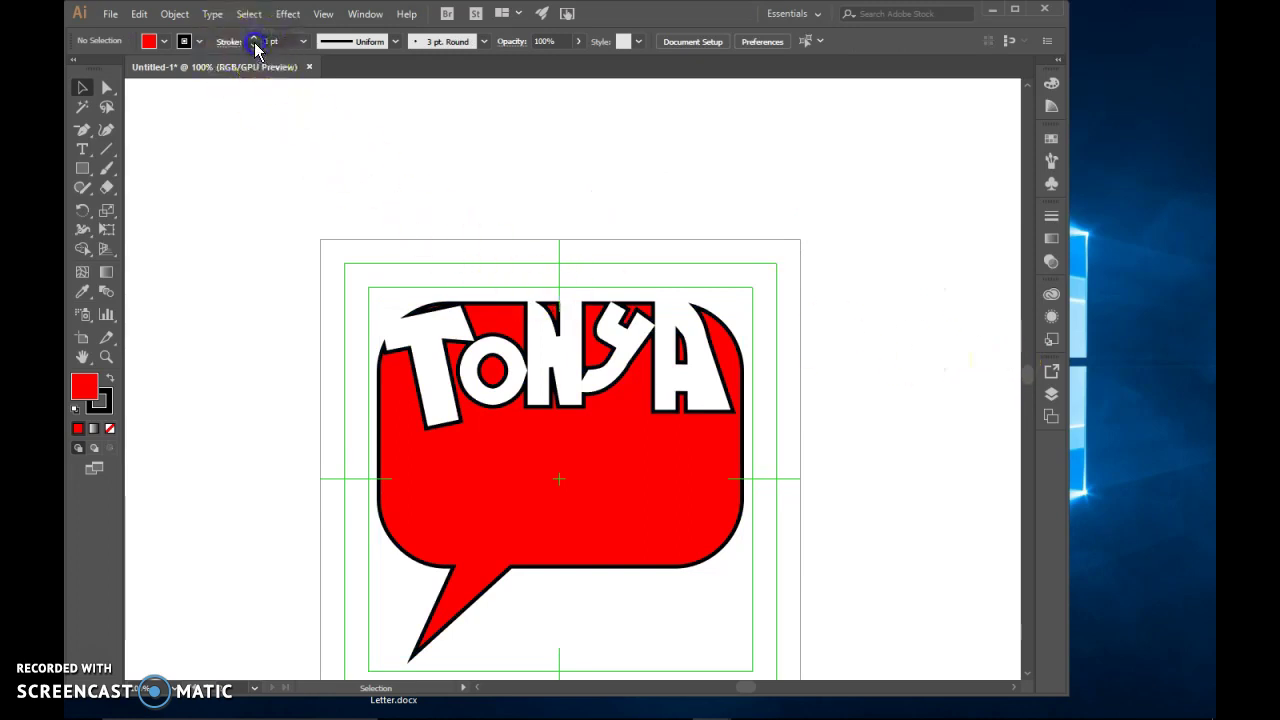
left_click(535, 538)
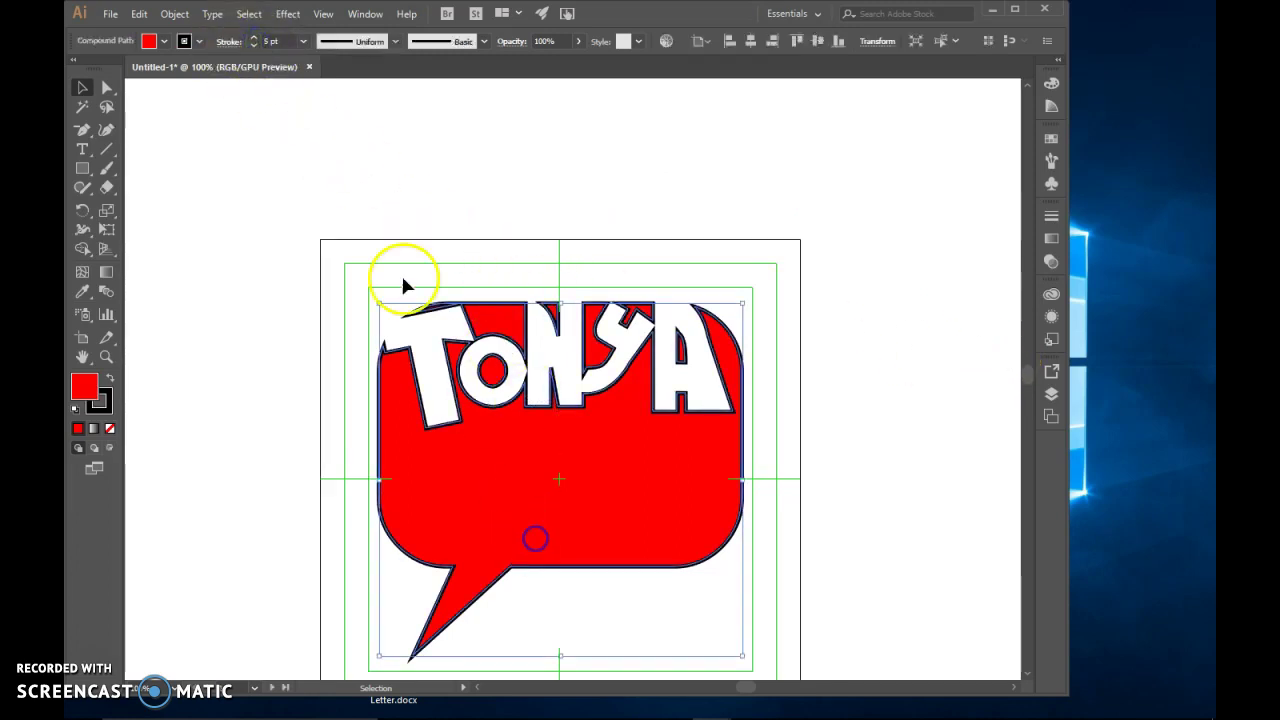
left_click(254, 46)
left_click(254, 46)
left_click(254, 46)
left_click(737, 277)
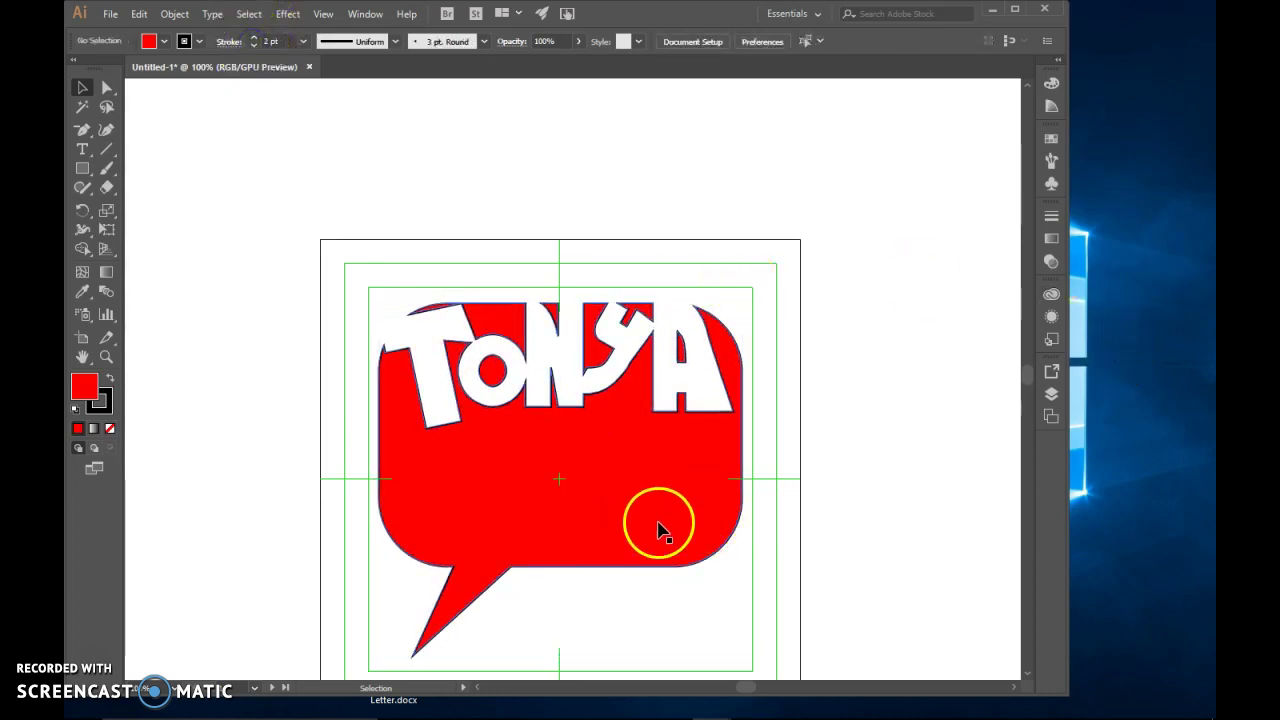
scroll(700, 535, "down", 3)
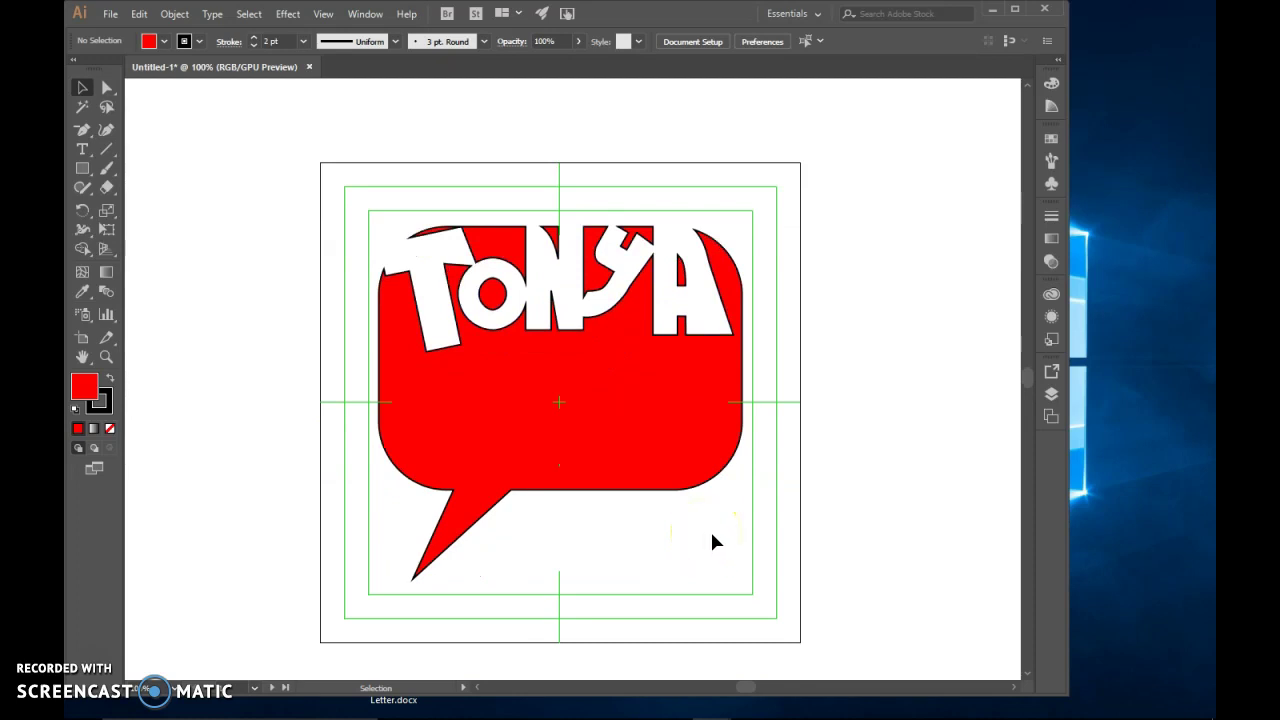
left_click(245, 444)
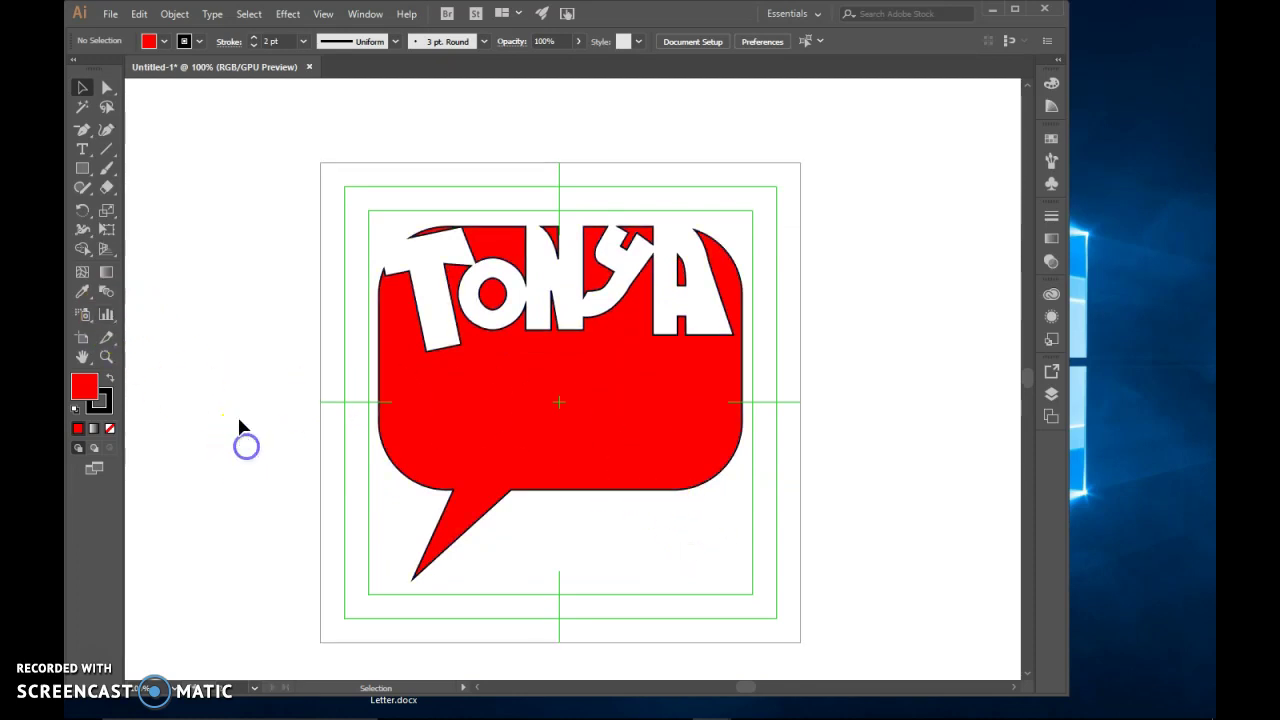
left_click(82, 148)
left_click(549, 581)
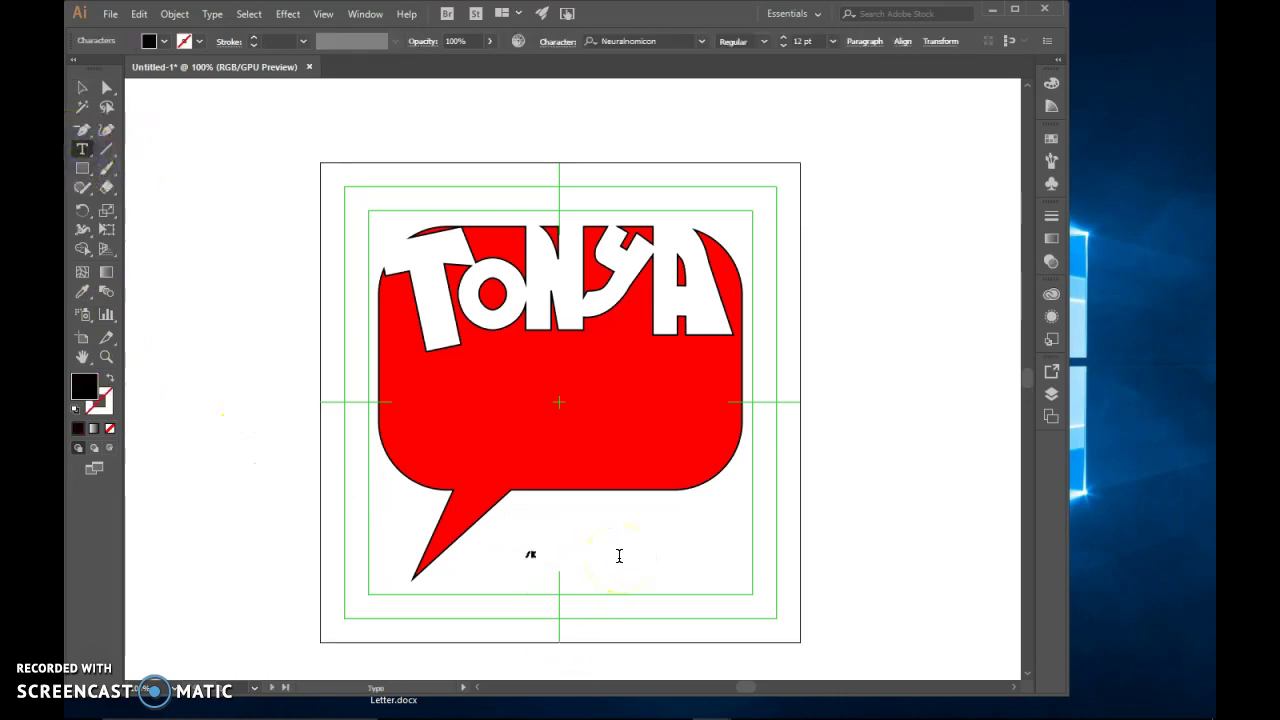
left_click(82, 90)
left_click(551, 545)
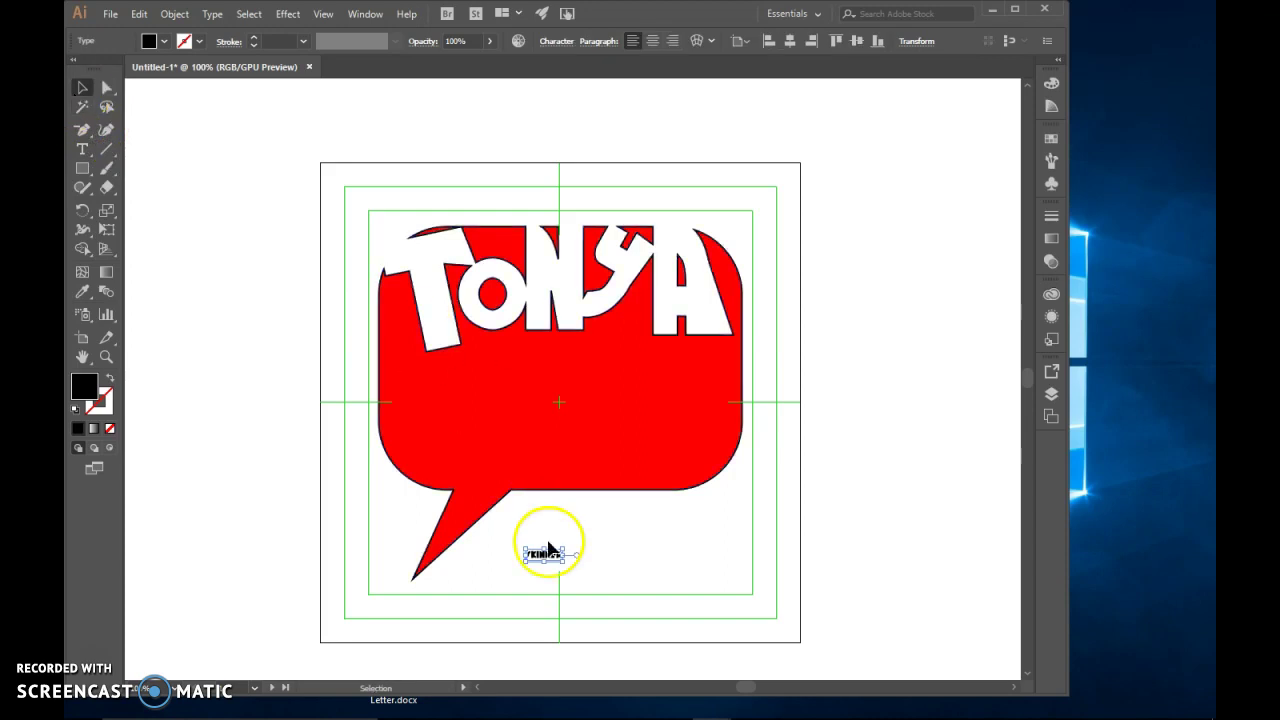
left_click_drag(564, 560, 794, 660)
left_click_drag(750, 590, 787, 346)
left_click_drag(728, 388, 747, 428)
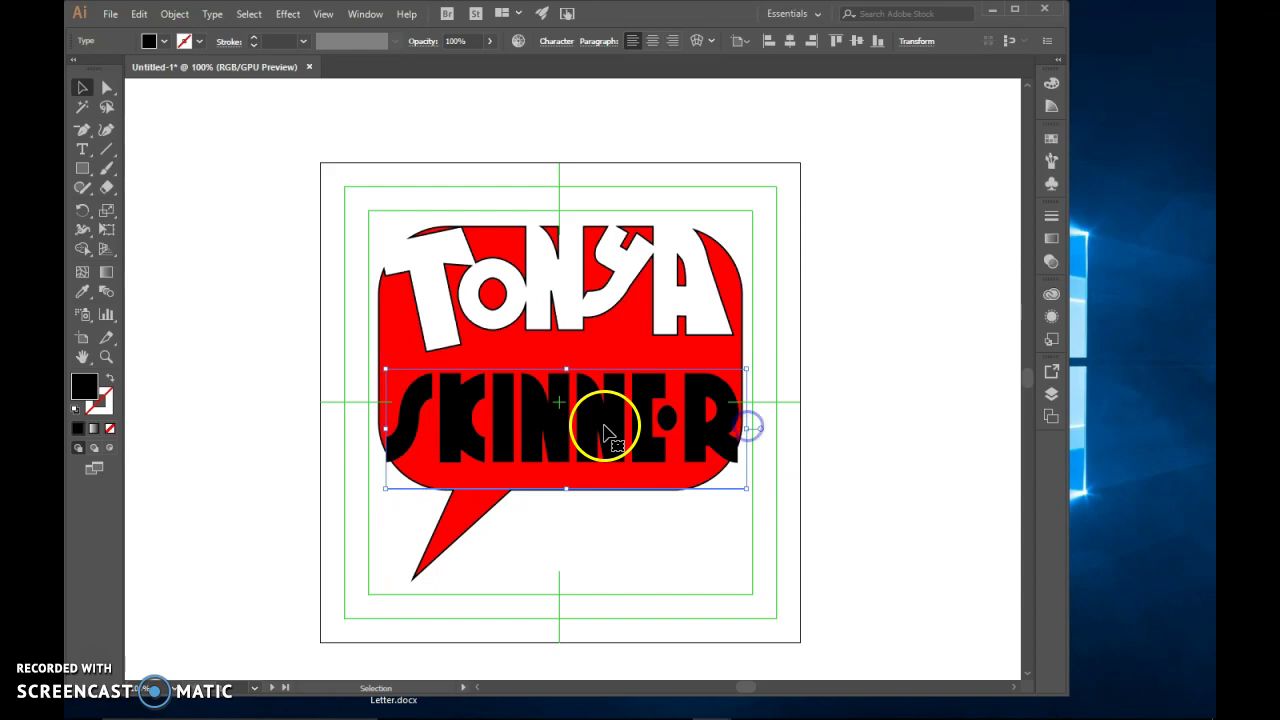
right_click(604, 432)
left_click(653, 225)
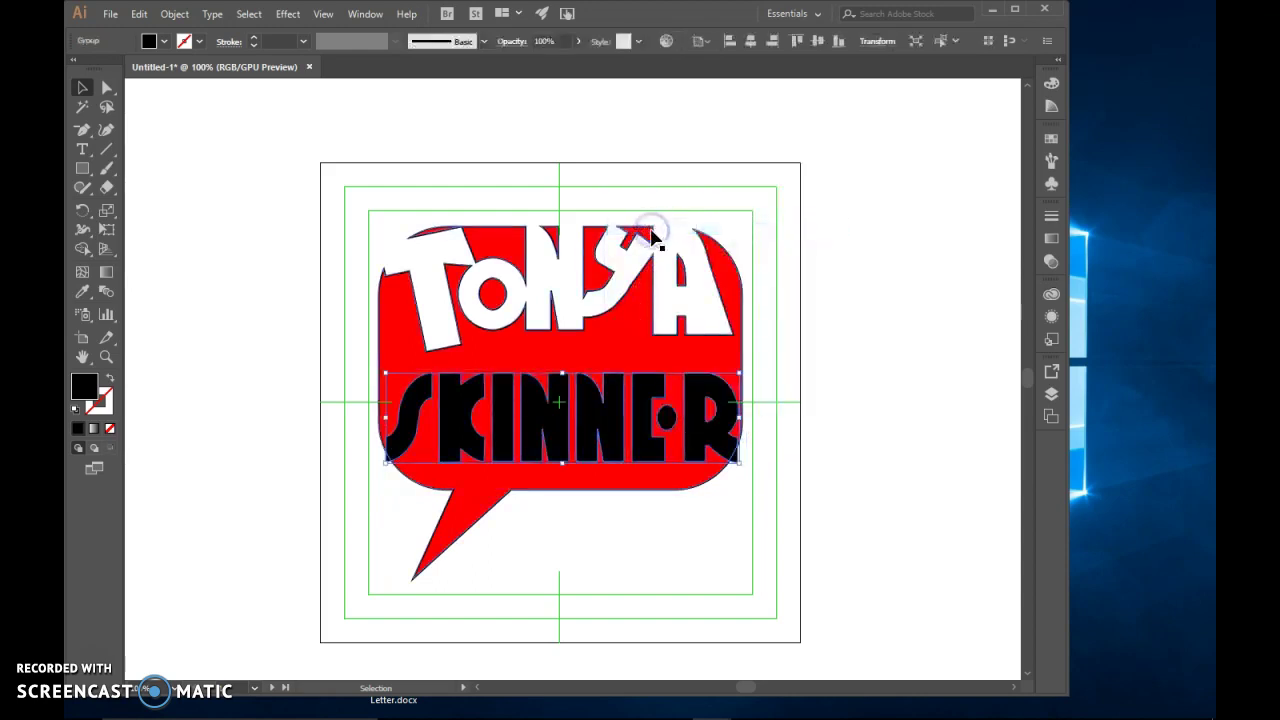
right_click(610, 422)
left_click(656, 555)
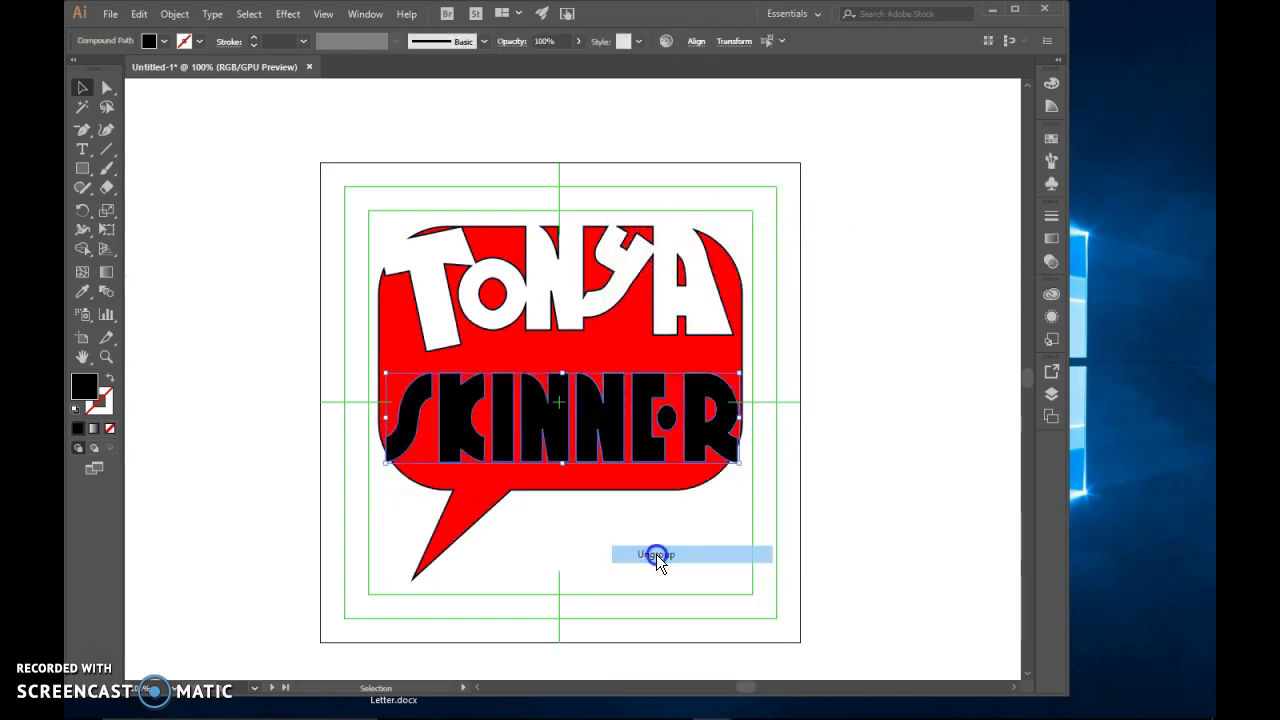
left_click(583, 551)
left_click(420, 403)
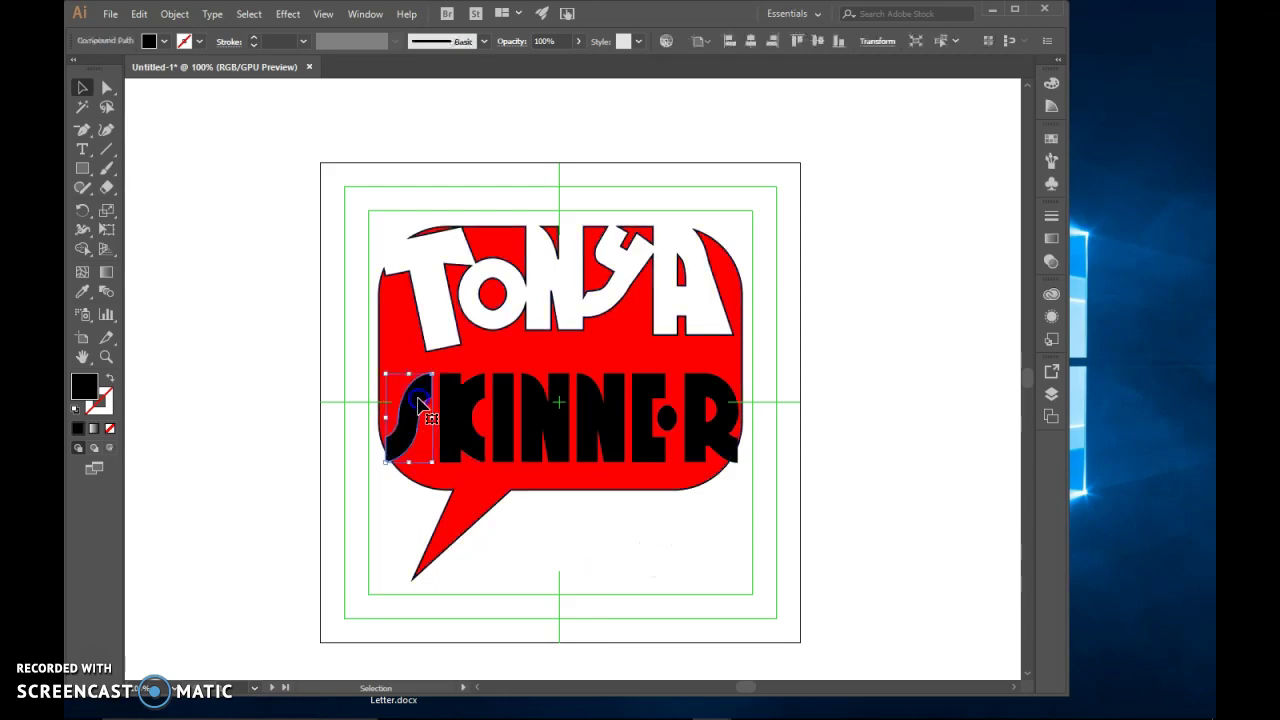
left_click_drag(407, 372, 407, 348)
left_click_drag(387, 406, 441, 405)
Tilt the K clockwise, rotate the first N slightly counter-clockwise, and raise the E
left_click(465, 413)
left_click_drag(487, 366, 515, 358)
left_click(536, 401)
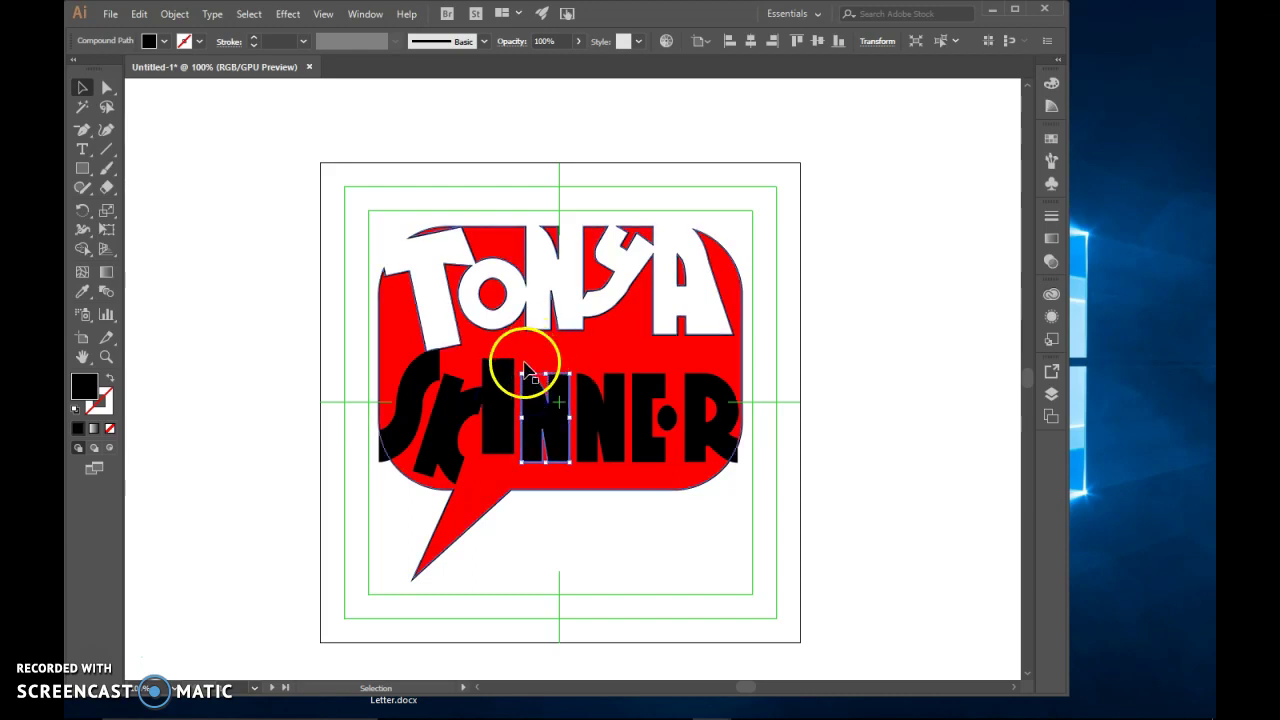
left_click_drag(521, 376, 508, 371)
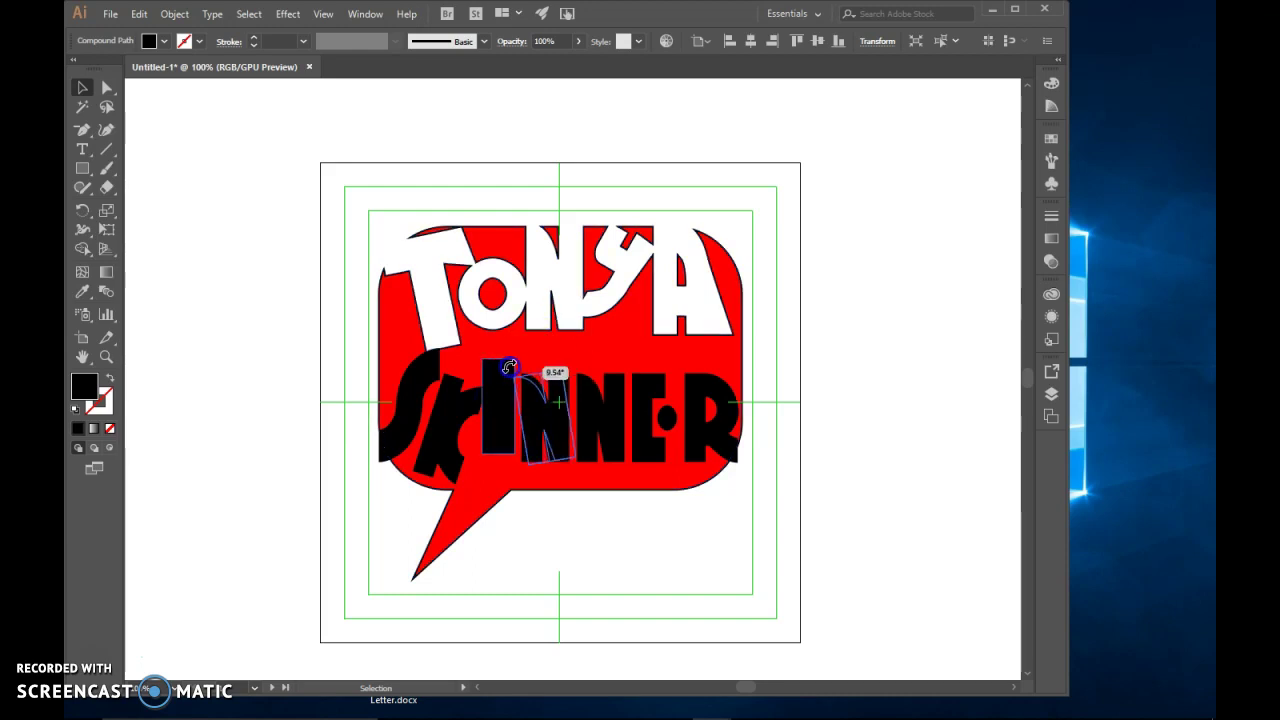
left_click(643, 394)
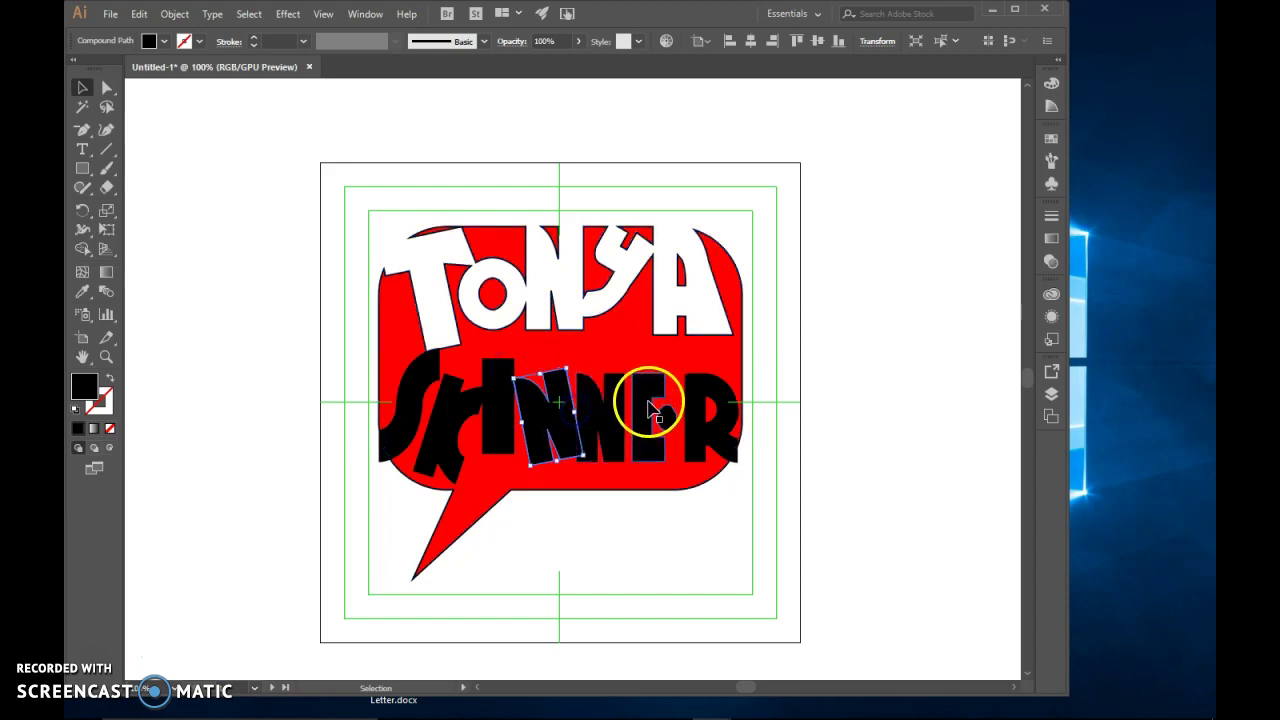
mouse_move(630, 372)
left_mouse_down()
mouse_move(617, 357)
mouse_move(633, 358)
left_mouse_up()
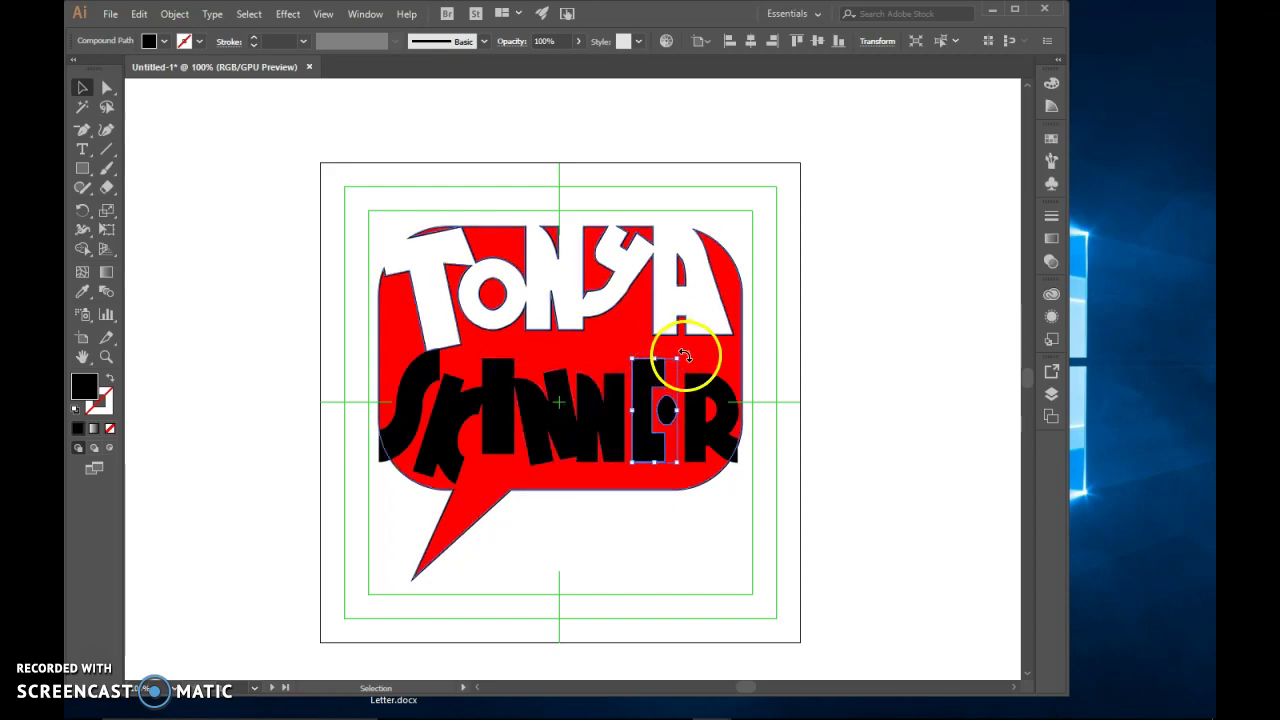
Slant the R clockwise at the bubble's right edge, then marquee-select all the artwork
left_click(714, 364)
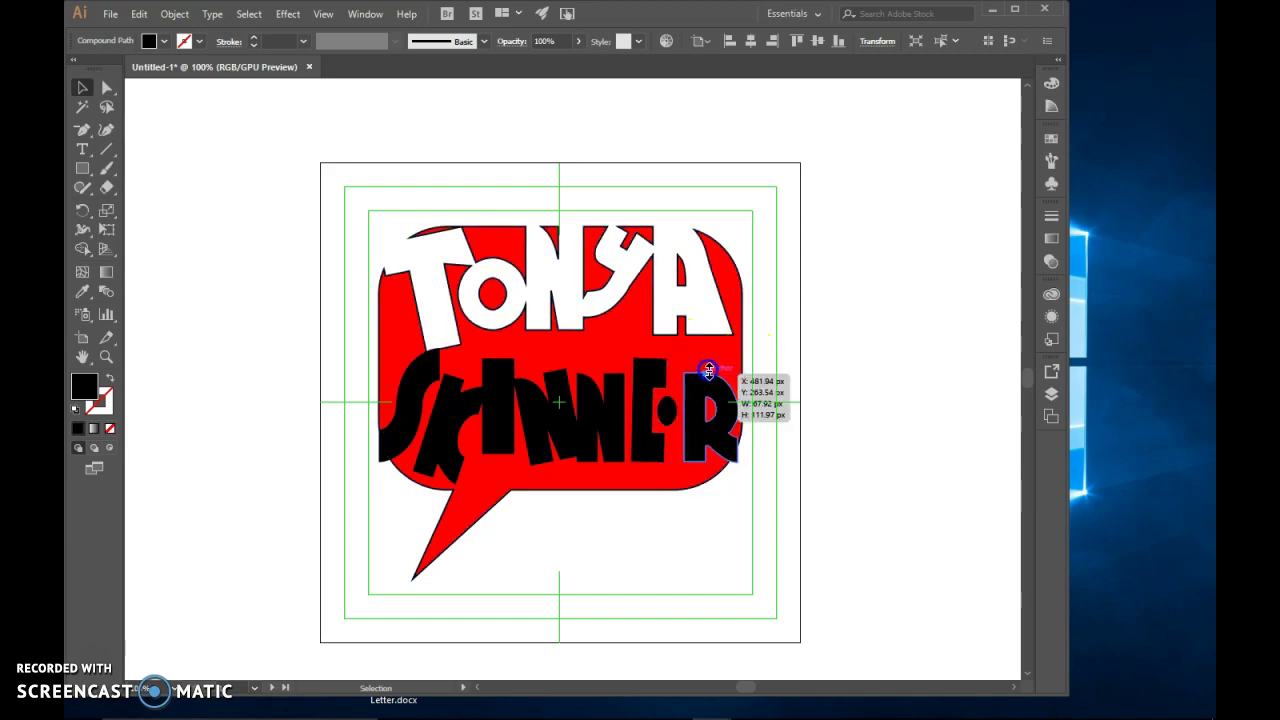
left_click_drag(743, 363, 734, 474)
left_click(766, 440)
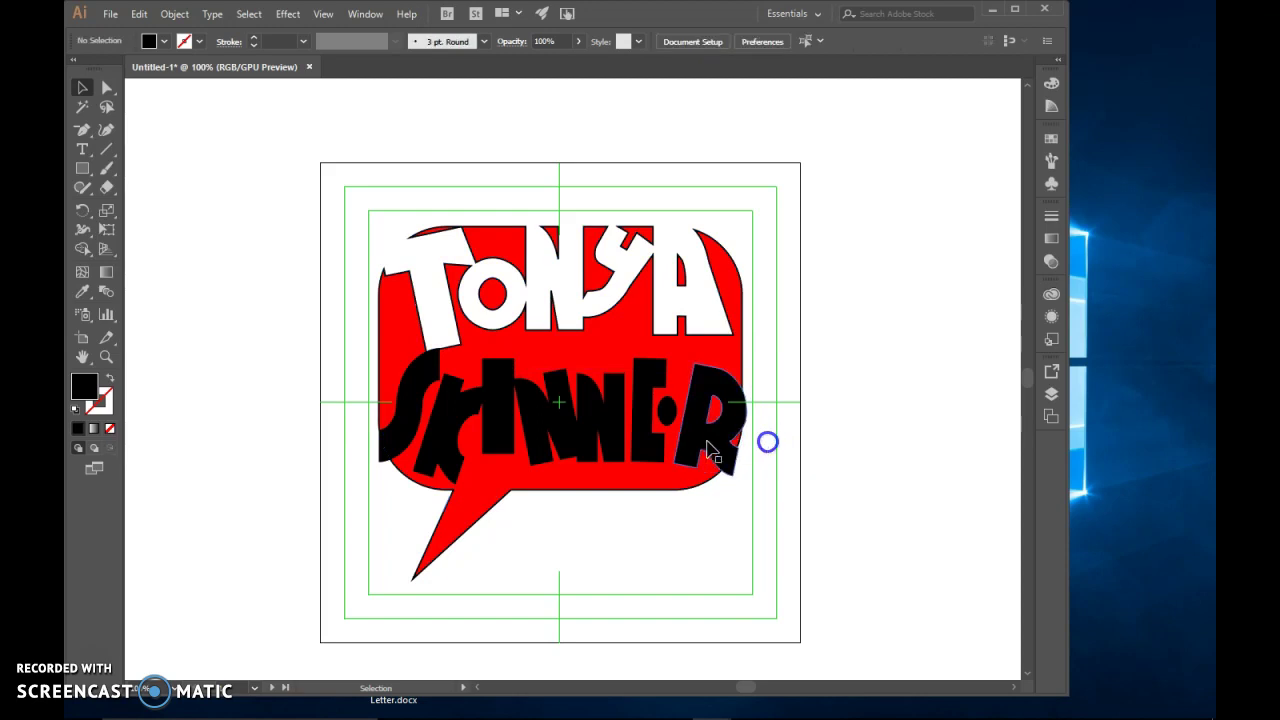
left_click(699, 443)
left_click(770, 468)
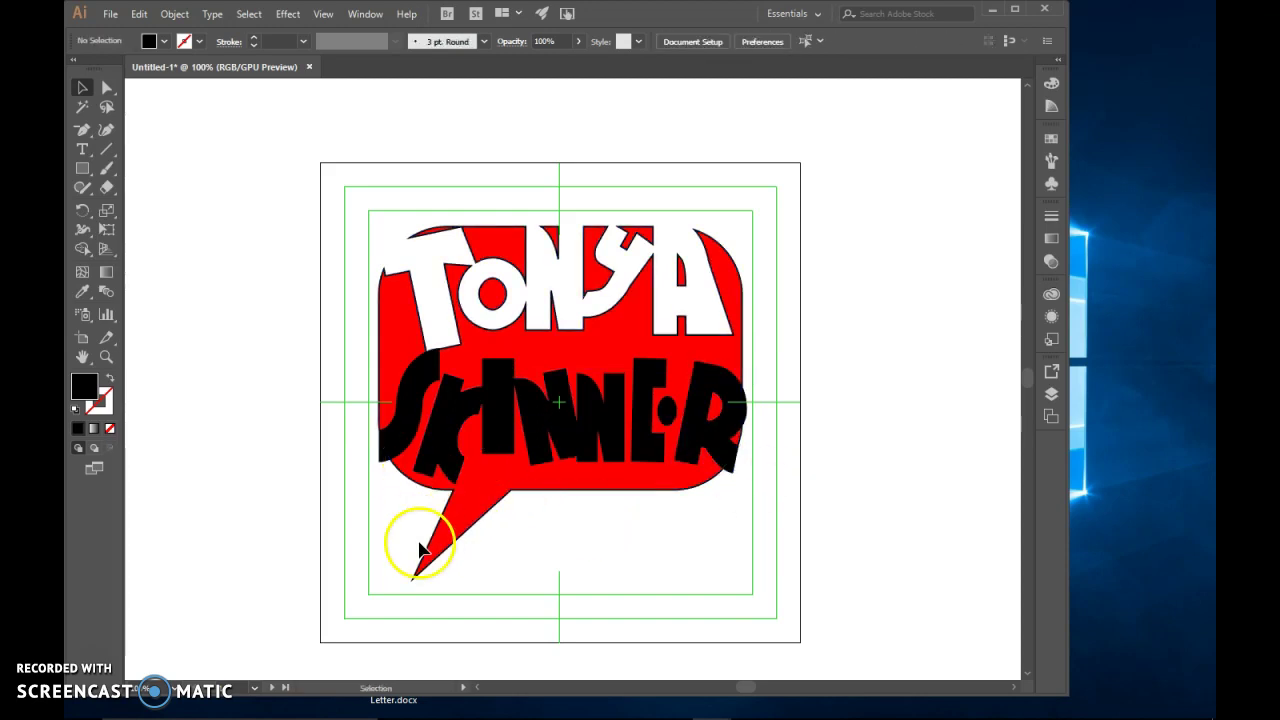
left_click_drag(308, 222, 839, 628)
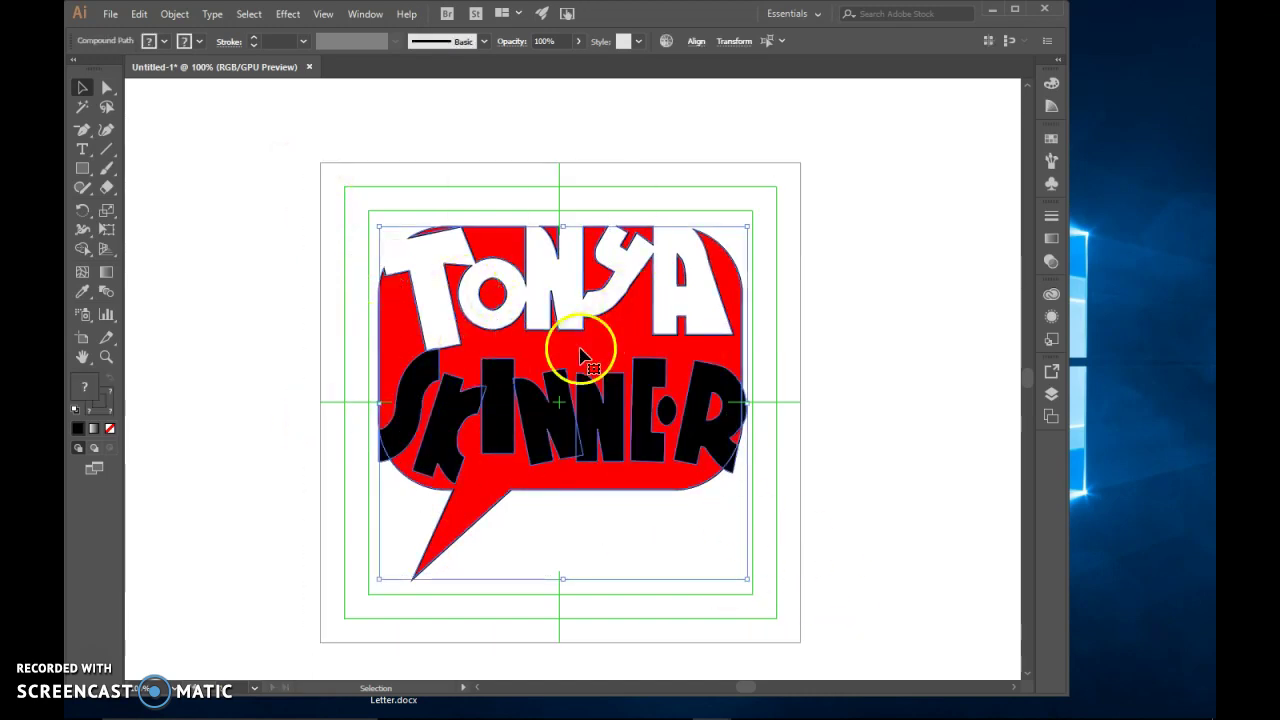
left_click(84, 251)
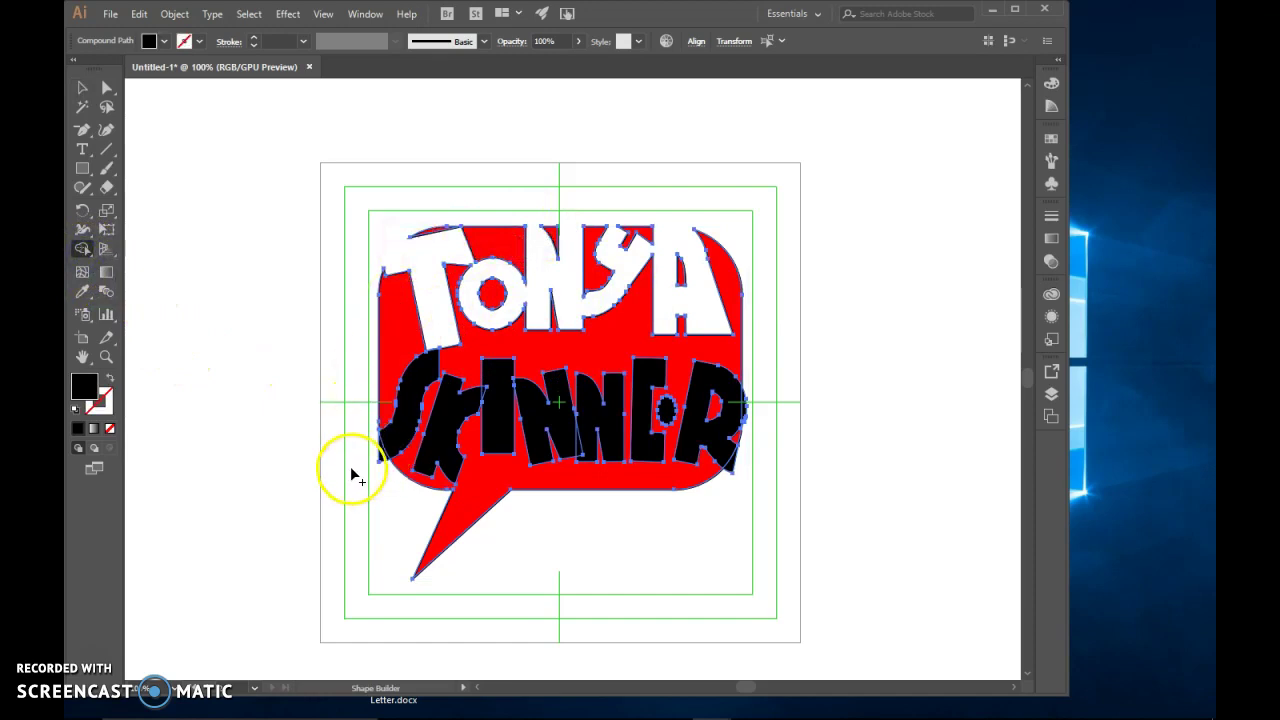
Subtract the S, K, I, both Ns and the E from the red bubble
left_click_drag(367, 463, 395, 447)
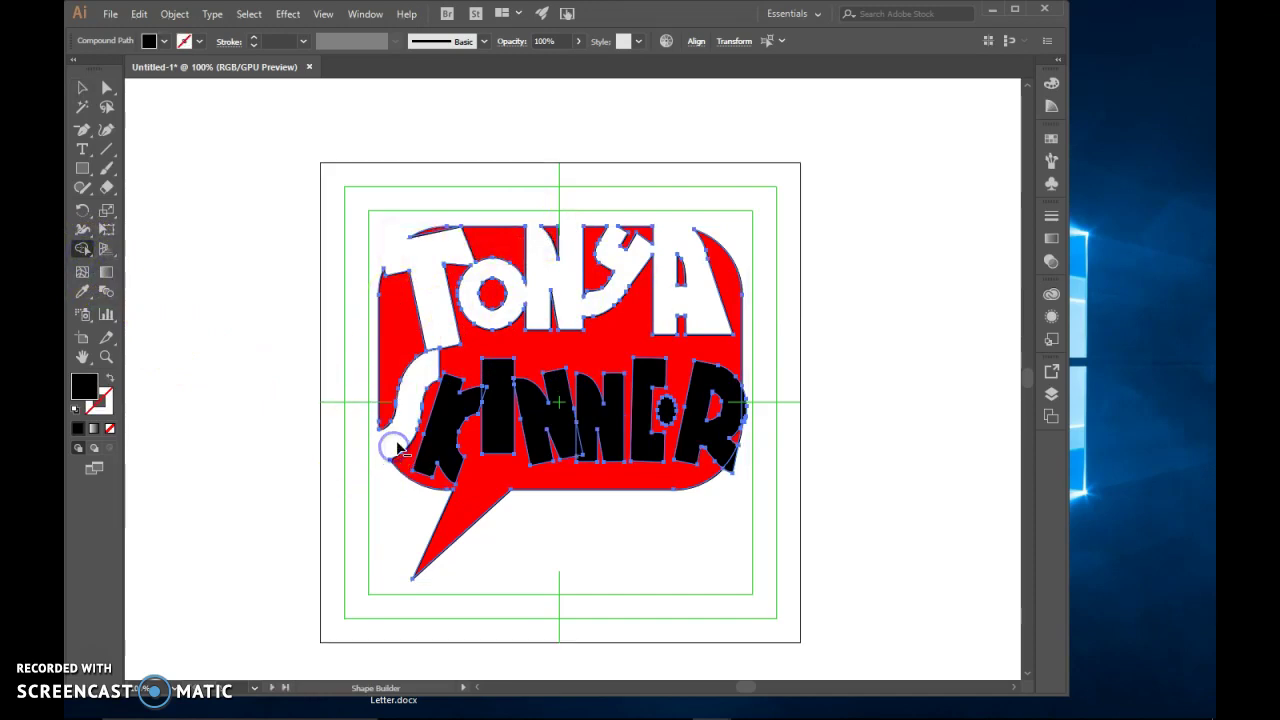
left_click(450, 412, "alt")
left_click(498, 405, "alt")
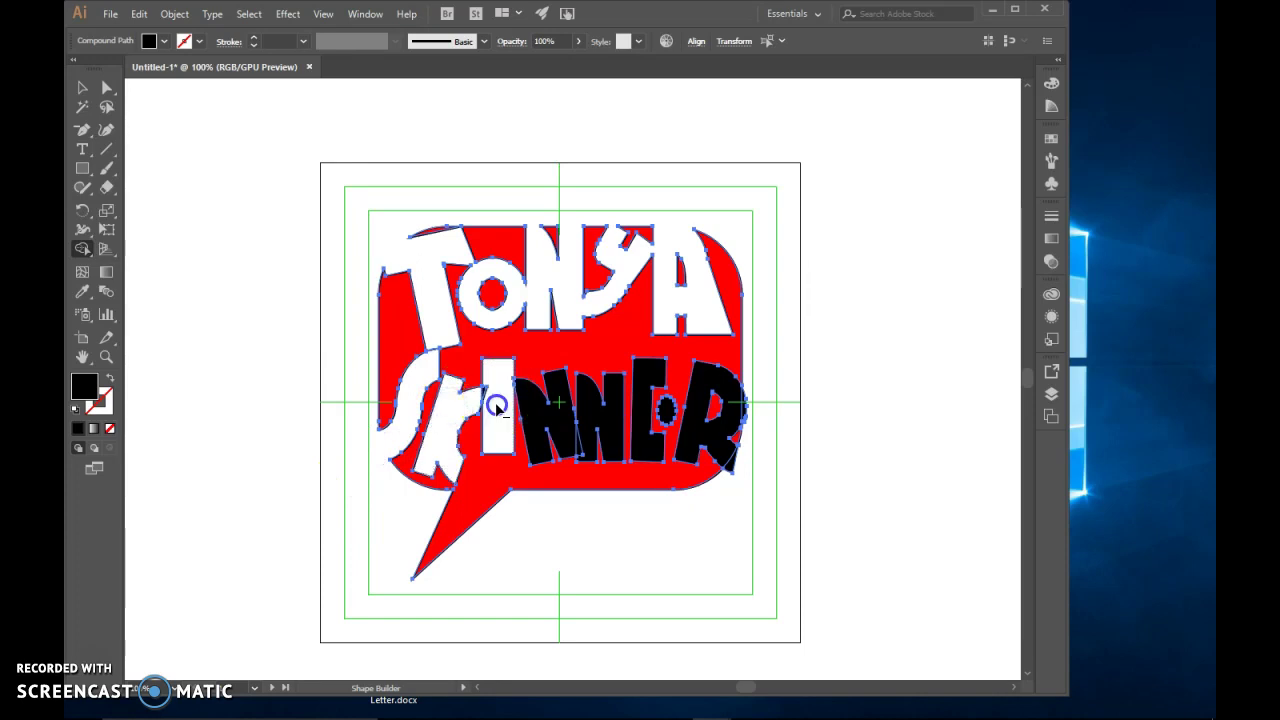
left_click_drag(479, 396, 543, 420)
left_click(580, 447, "alt")
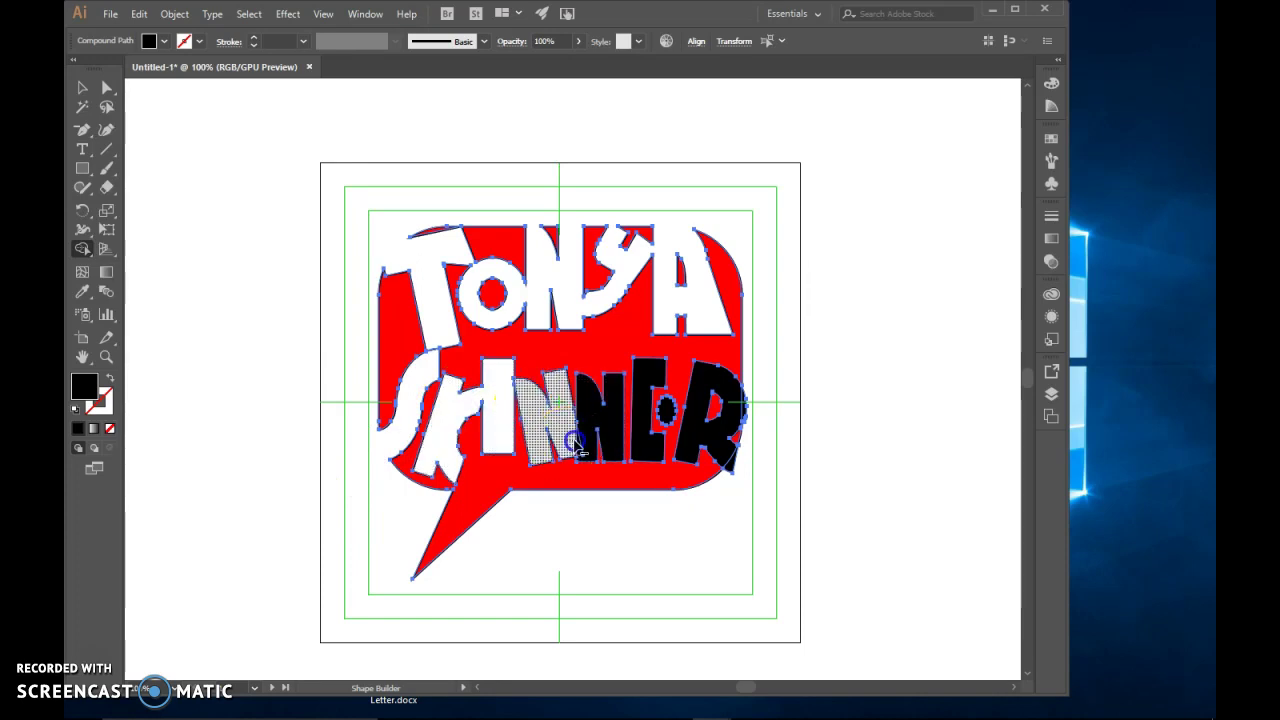
left_click(626, 388, "alt")
Cut the R out of the bubble and remove the leftover pieces beside and below it
left_click(703, 407, "alt")
left_click(737, 414, "alt")
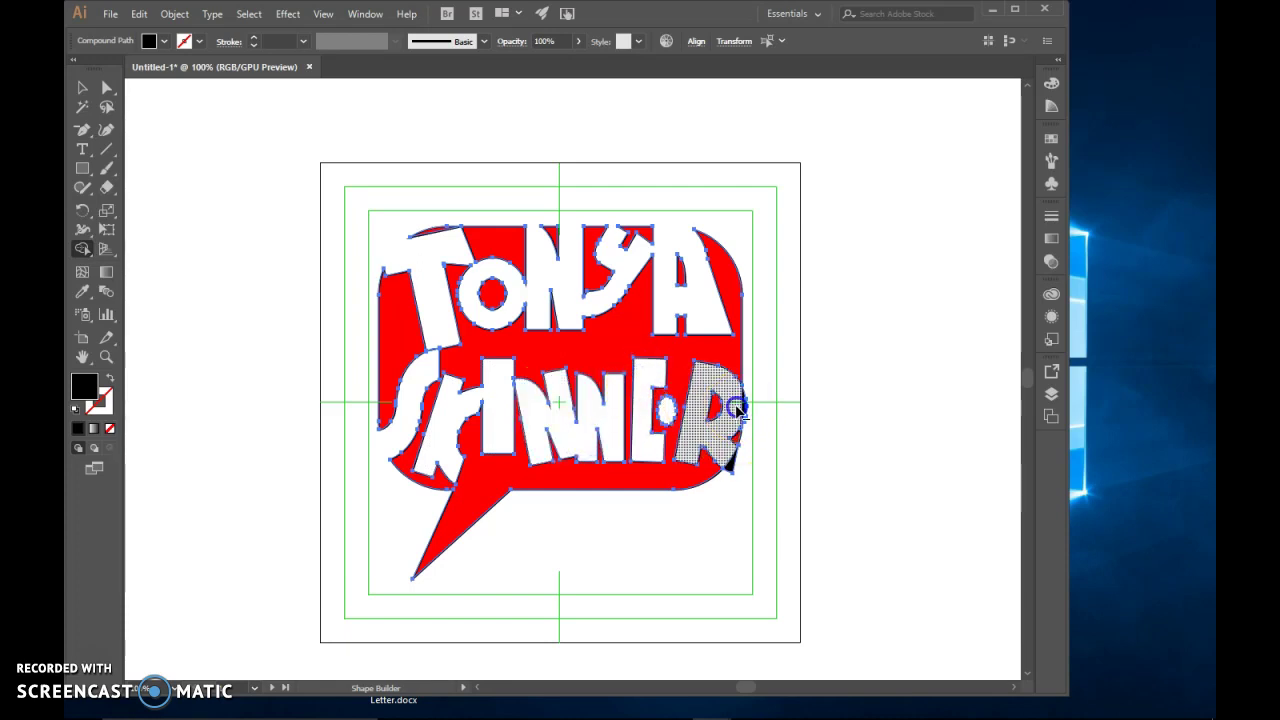
left_click_drag(745, 405, 766, 403)
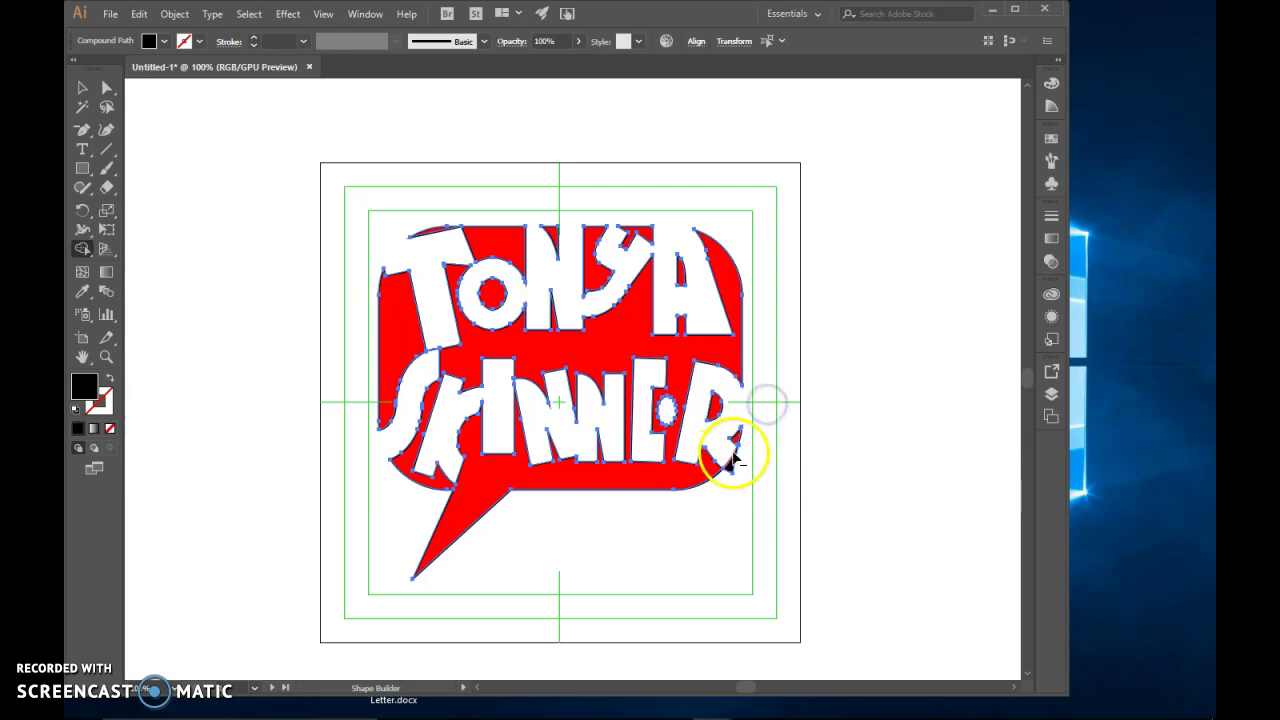
key("v")
key("shift+m")
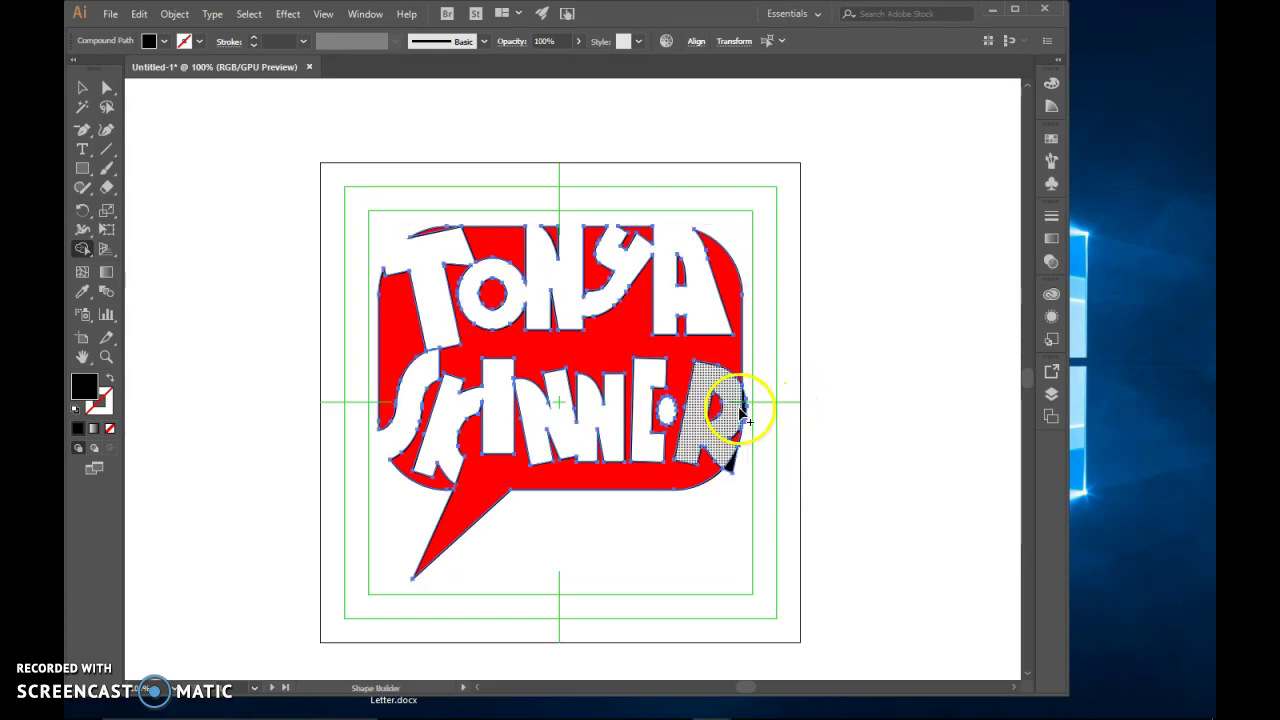
left_click(730, 455, "alt")
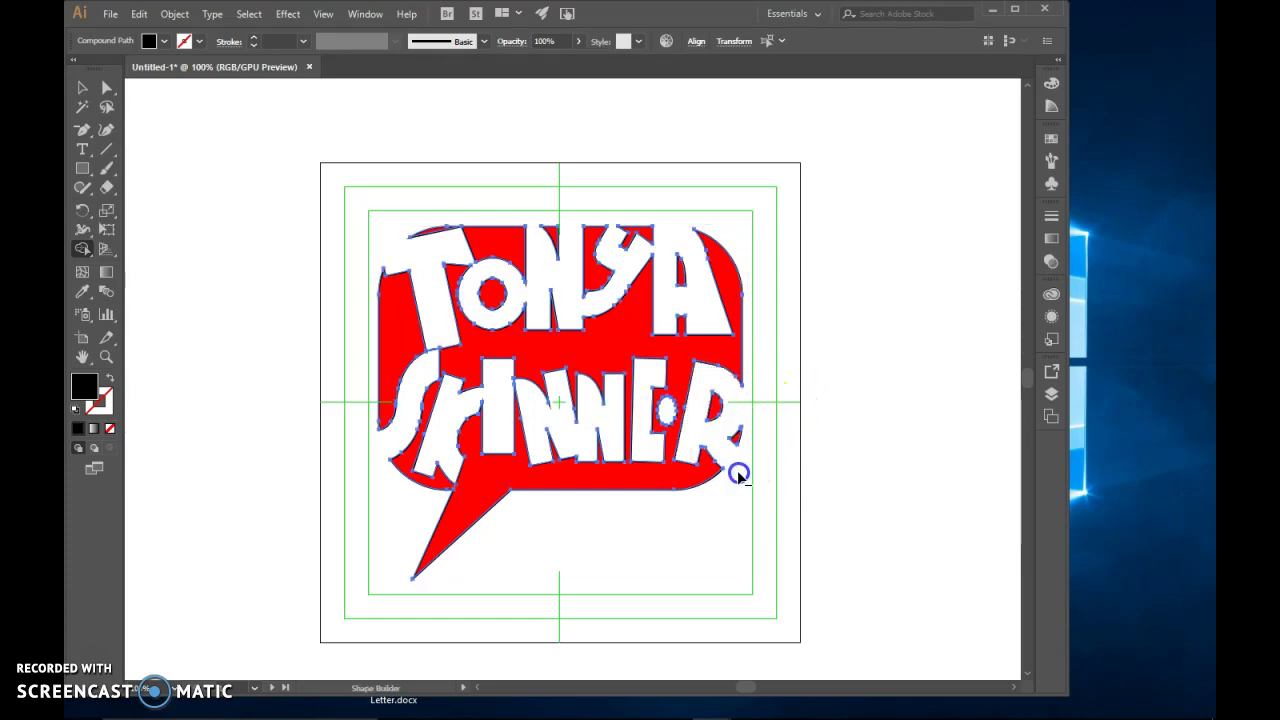
left_click(82, 87)
left_click(207, 243)
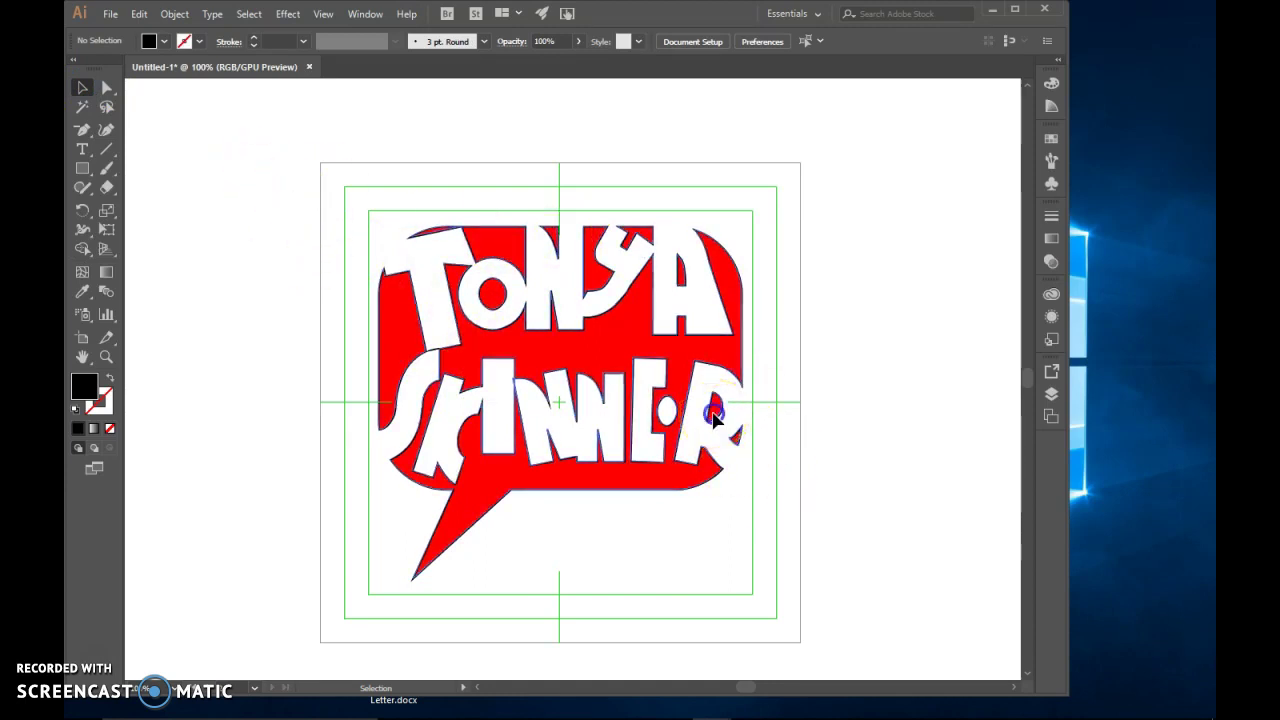
Marquee-select the lettered bubble and inspect its anchor points with Direct Selection
left_click(720, 422)
left_click(810, 462)
left_click_drag(277, 187, 766, 545)
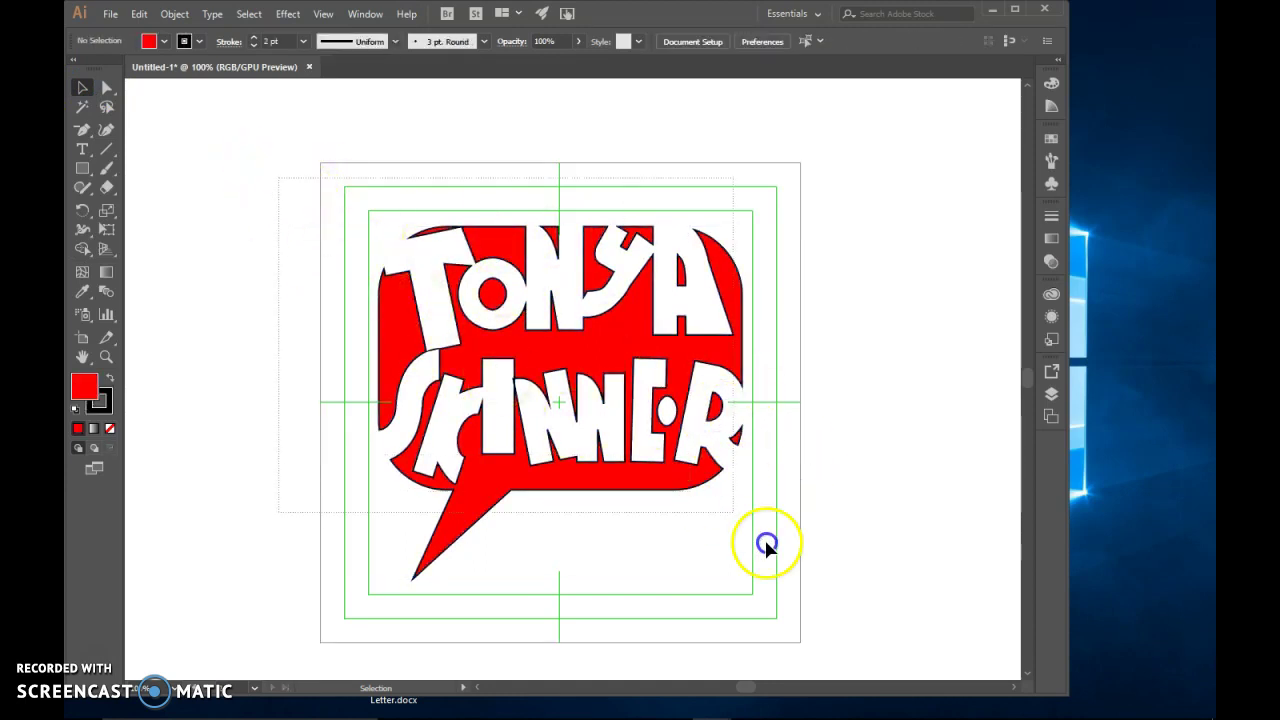
left_click_drag(803, 583, 806, 592)
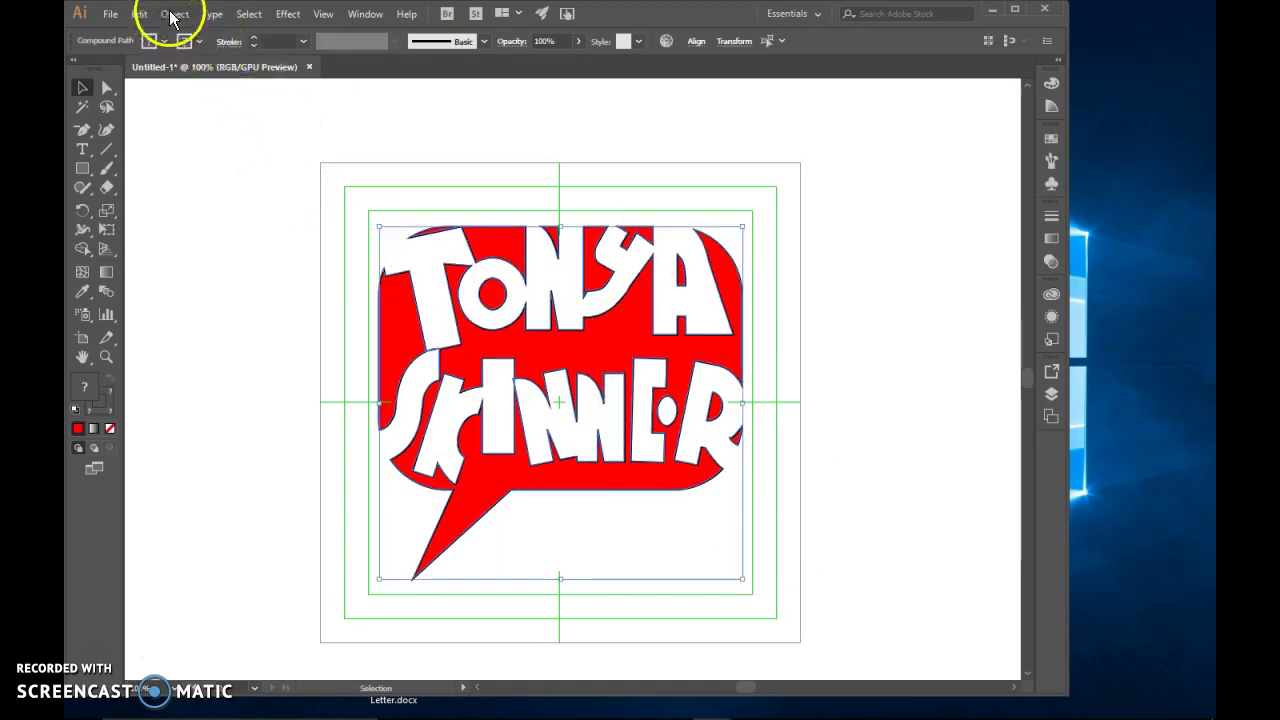
key("a")
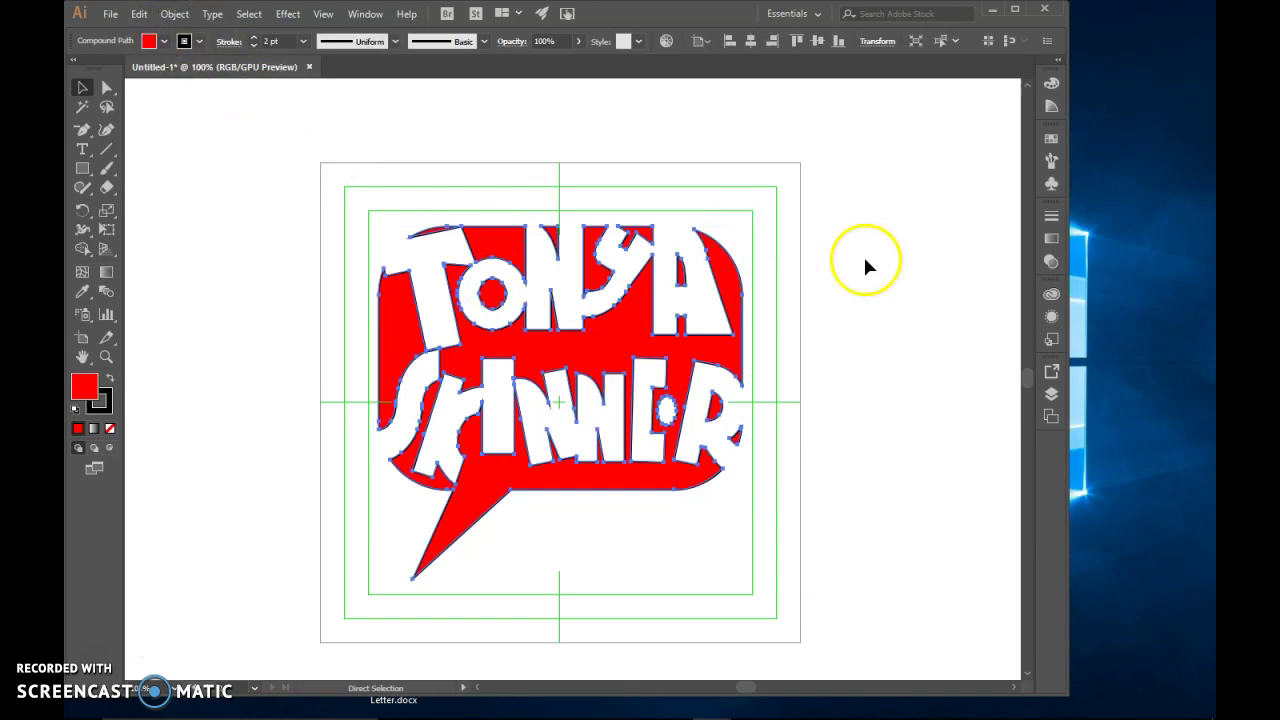
left_click(252, 412)
key("v")
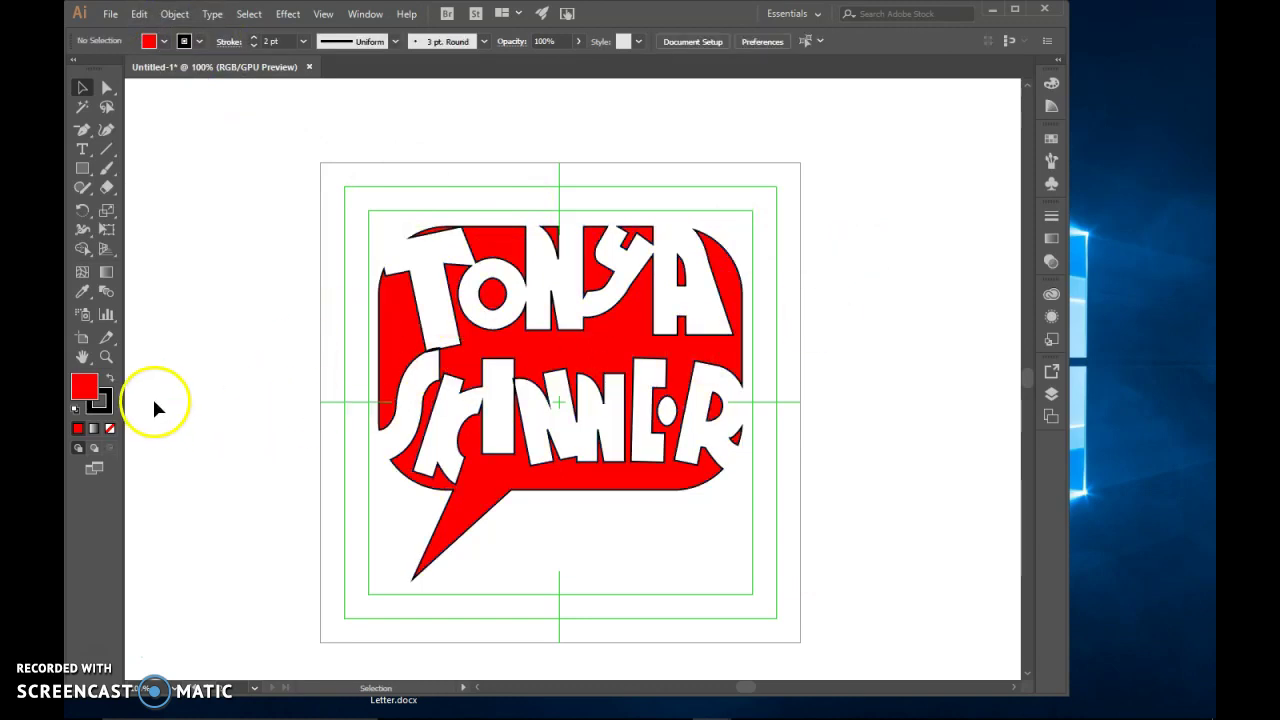
Check all paths' anchor points, then select the bubble compound path
left_click(481, 355)
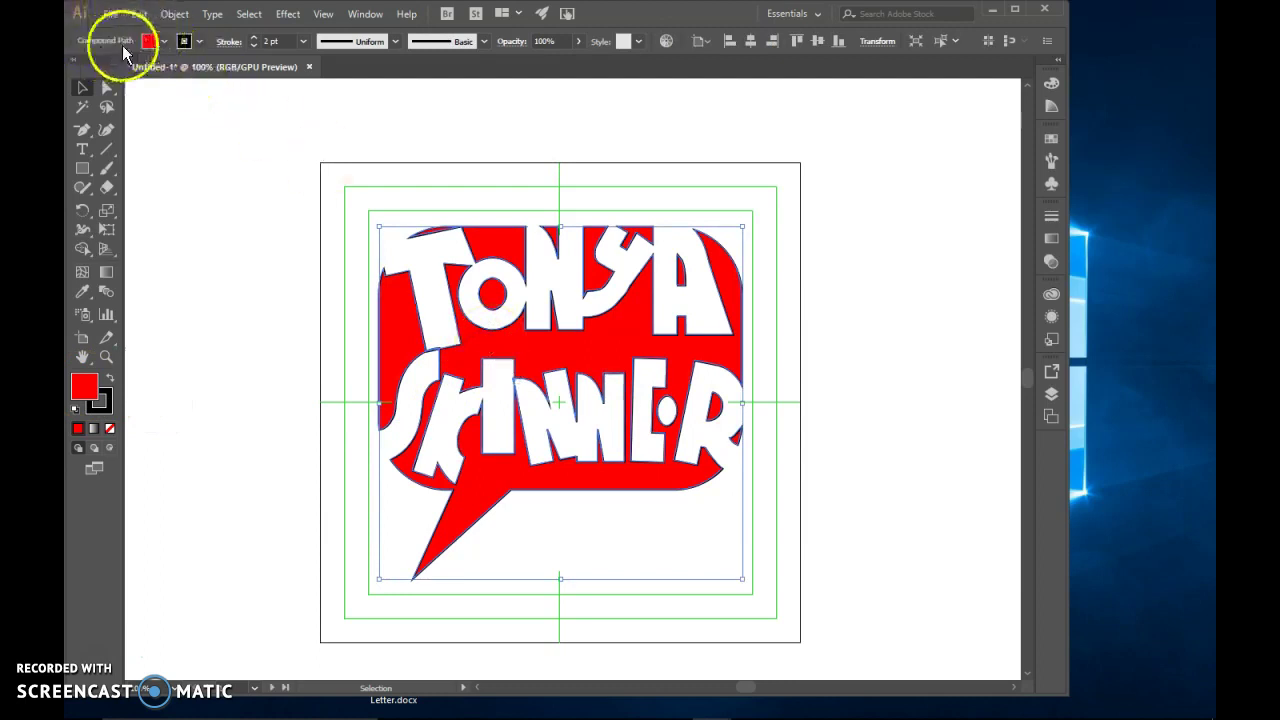
key("ctrl+a")
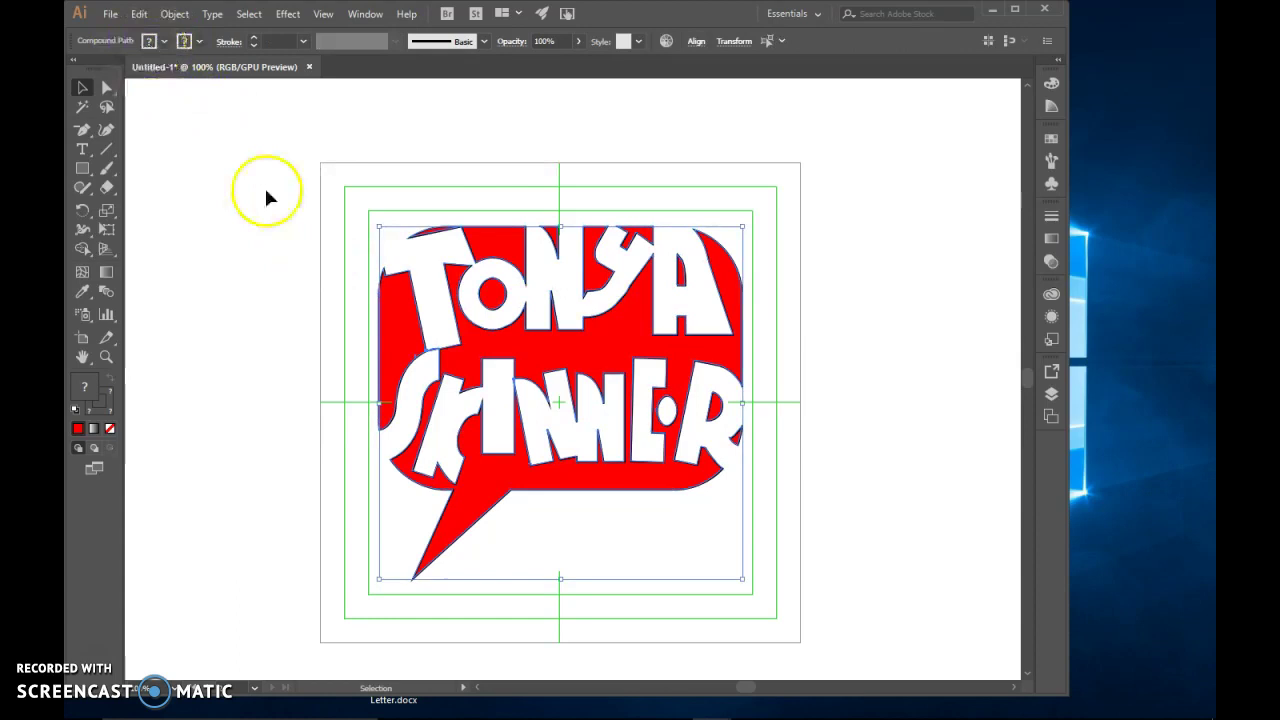
key("a")
key("v")
left_click(261, 323)
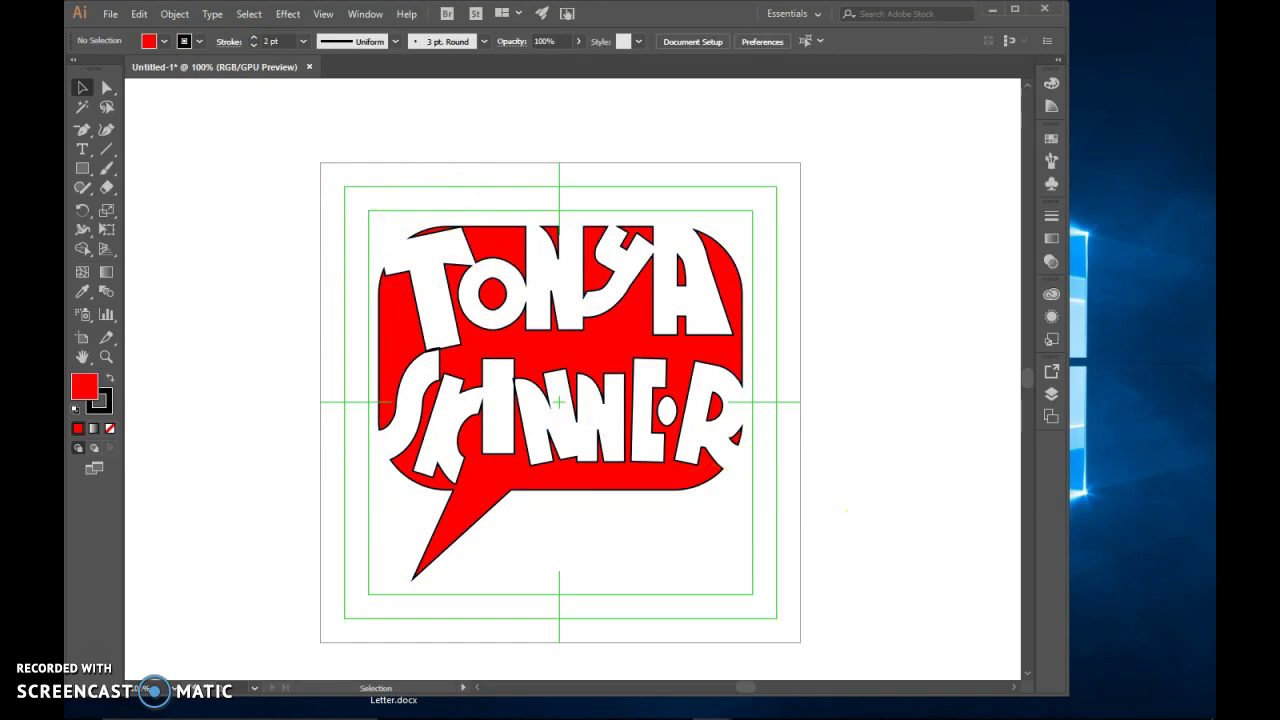
left_click(587, 350)
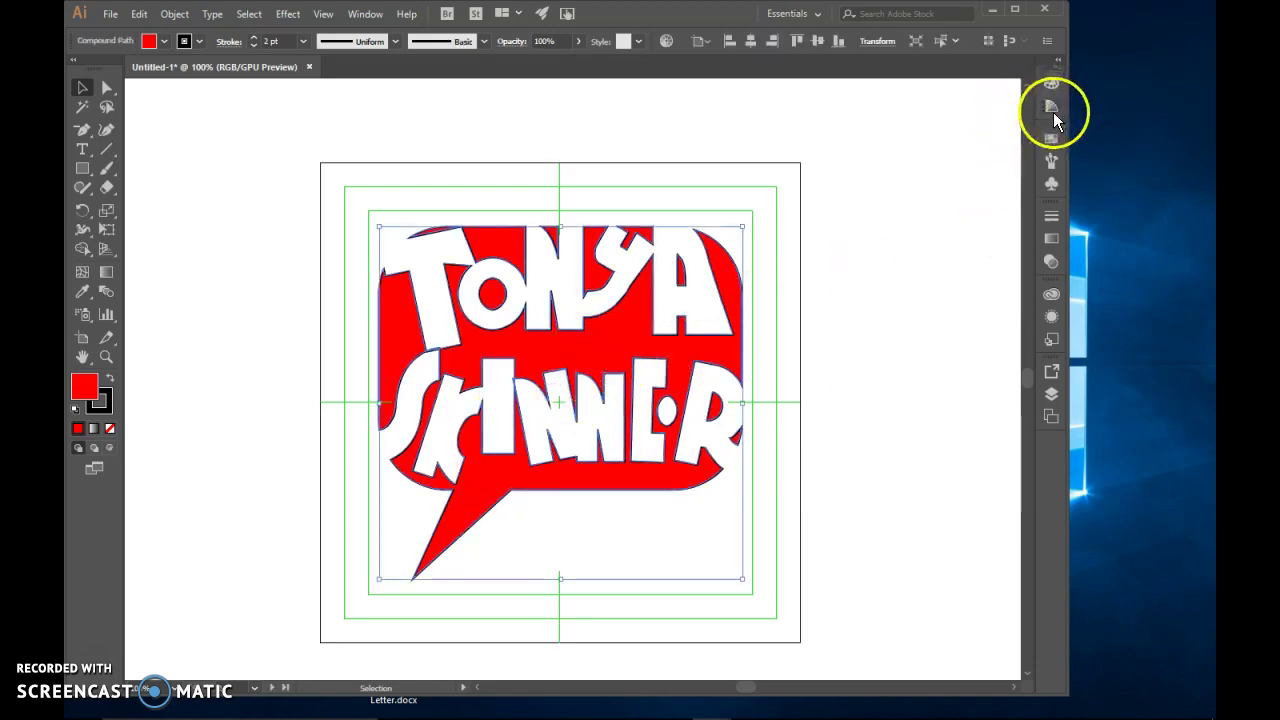
Fill the bubble with a dark brown gradient from the Earthtones gradient library
left_click(1051, 240)
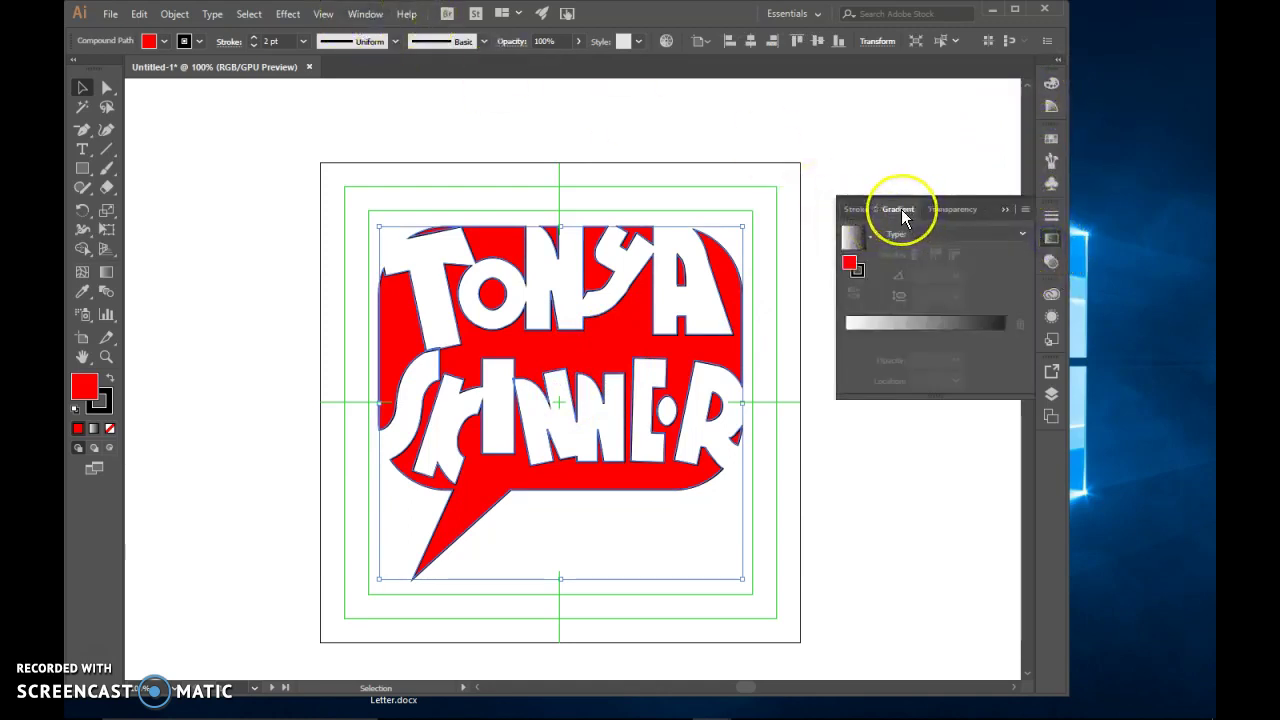
left_click(1047, 110)
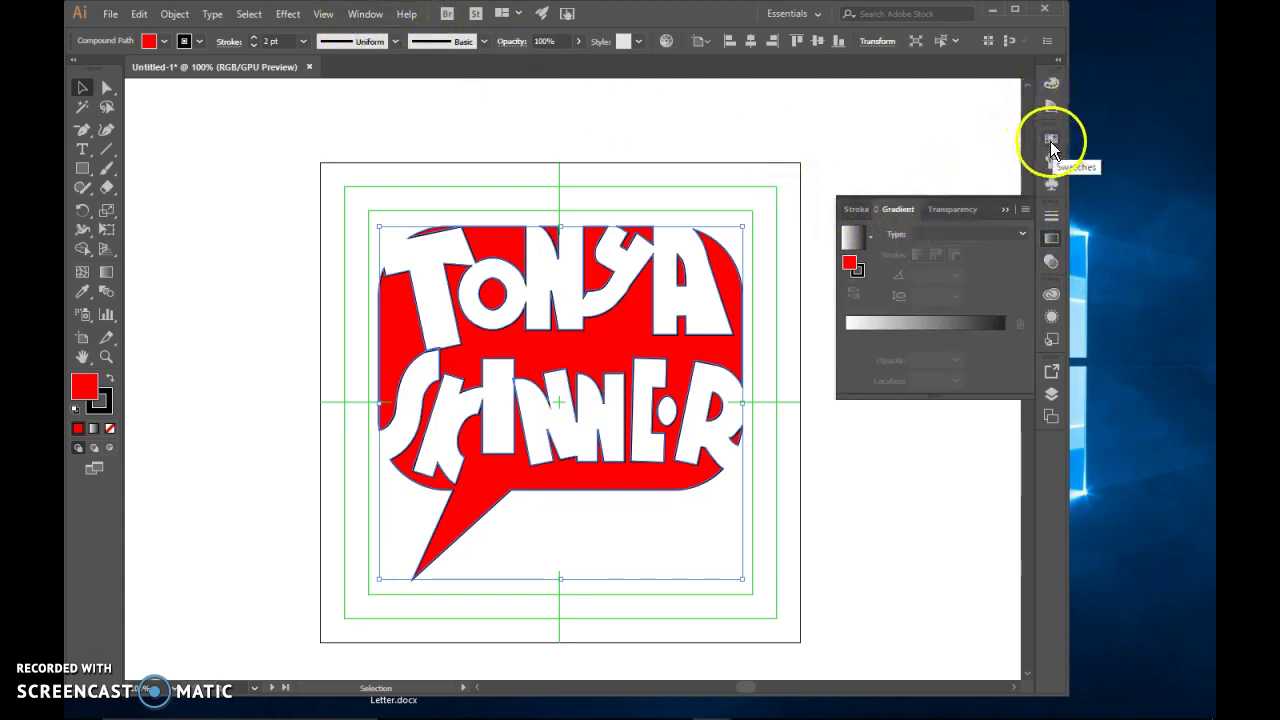
left_click(1050, 140)
left_click(854, 226)
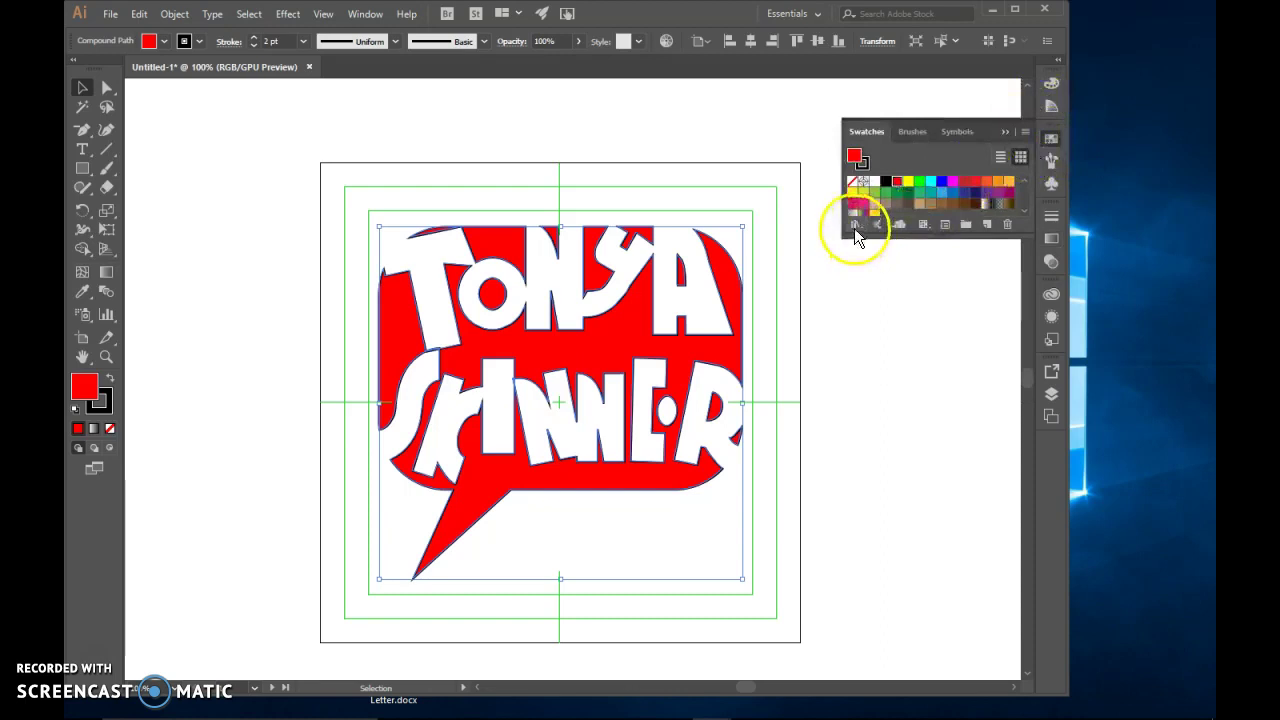
left_click(894, 408)
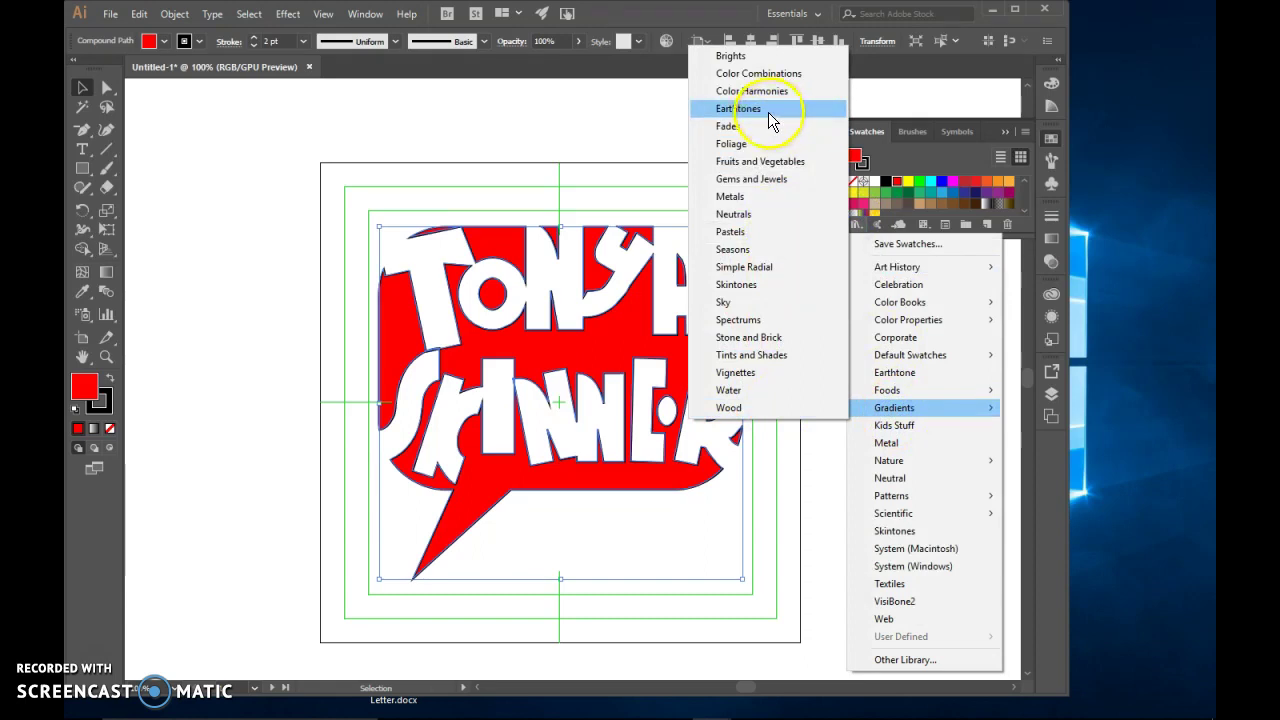
left_click(769, 112)
left_click(670, 396)
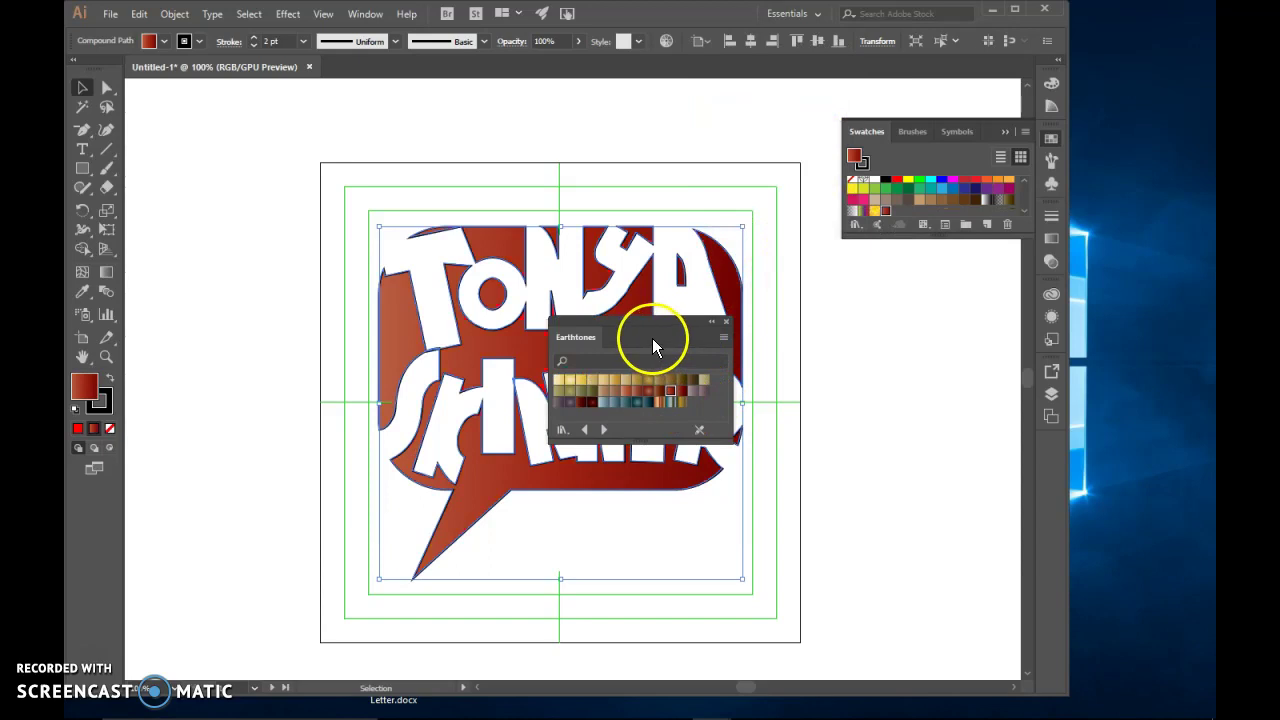
left_click(648, 390)
left_click_drag(641, 333, 962, 392)
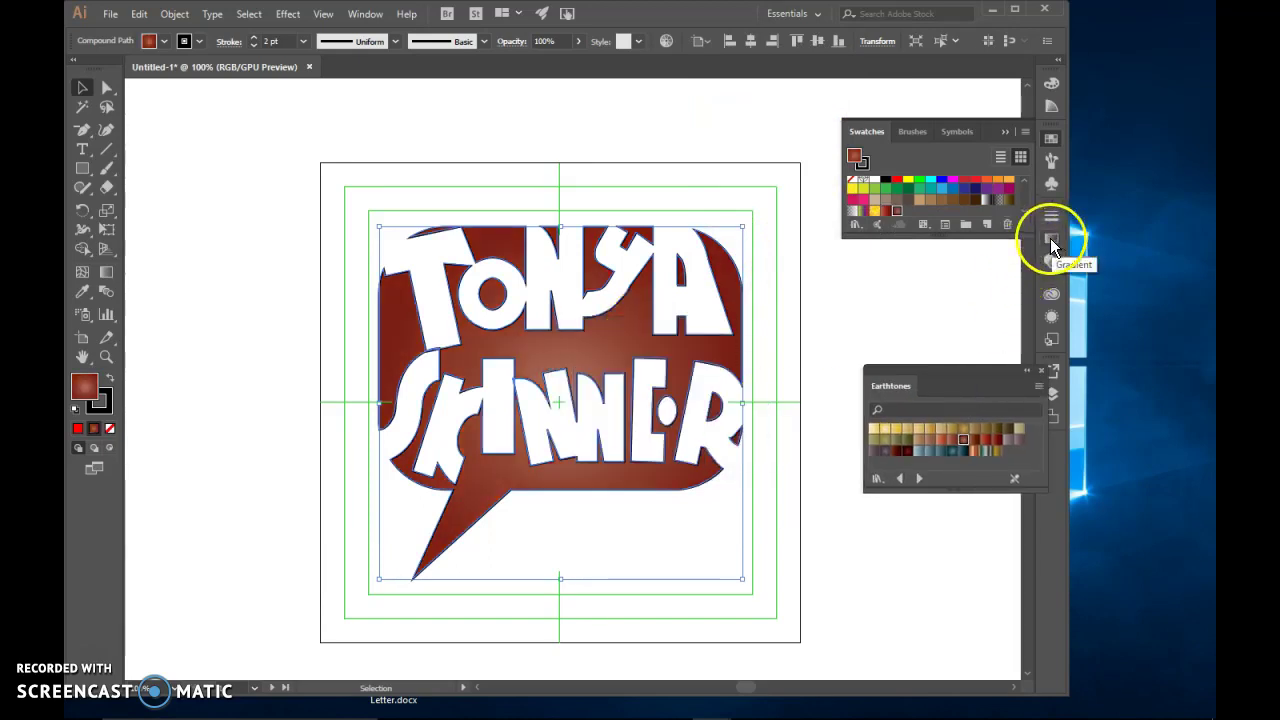
Move the middle gradient stop to about 64.6% and recolour the left stop light orange
left_click(1051, 239)
left_click_drag(925, 336, 964, 336)
left_click(948, 337)
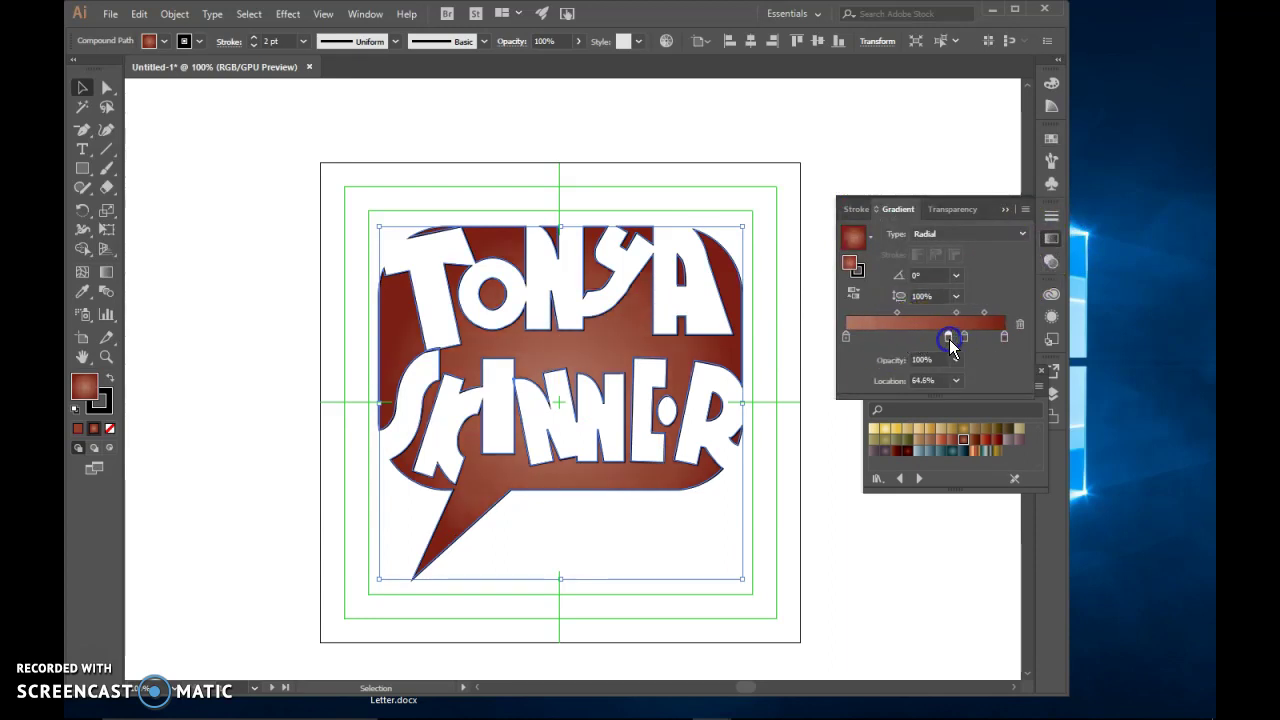
double_click(844, 338)
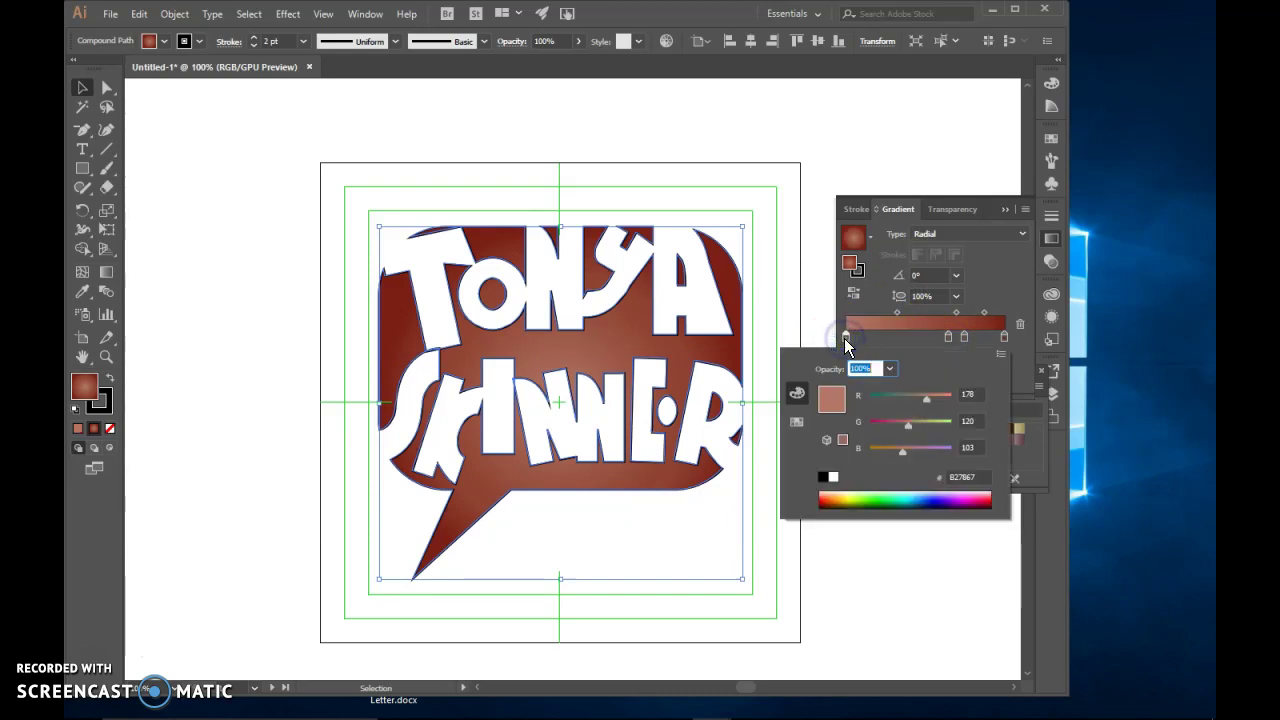
left_click_drag(924, 399, 948, 400)
left_click(922, 420)
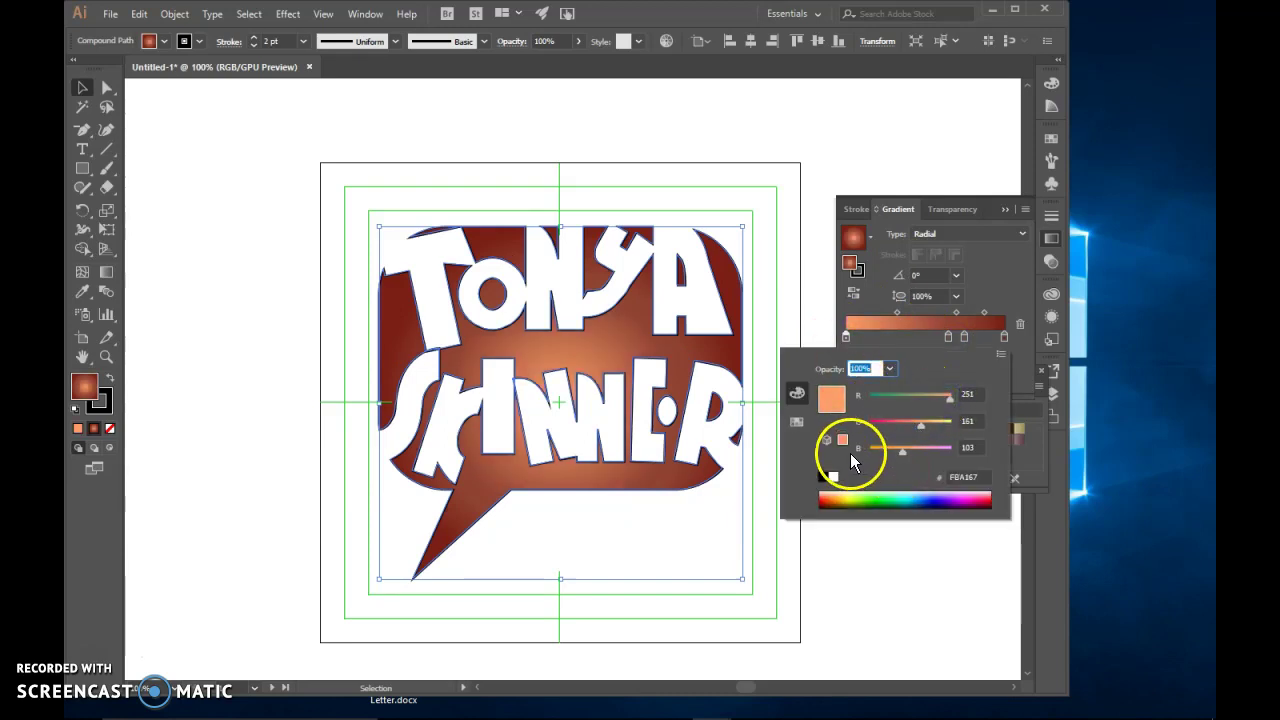
left_click(995, 301)
Set the gradient type to Radial and reposition its glow on the bubble
left_click(926, 235)
left_click(938, 250)
left_click(938, 232)
left_click(940, 270)
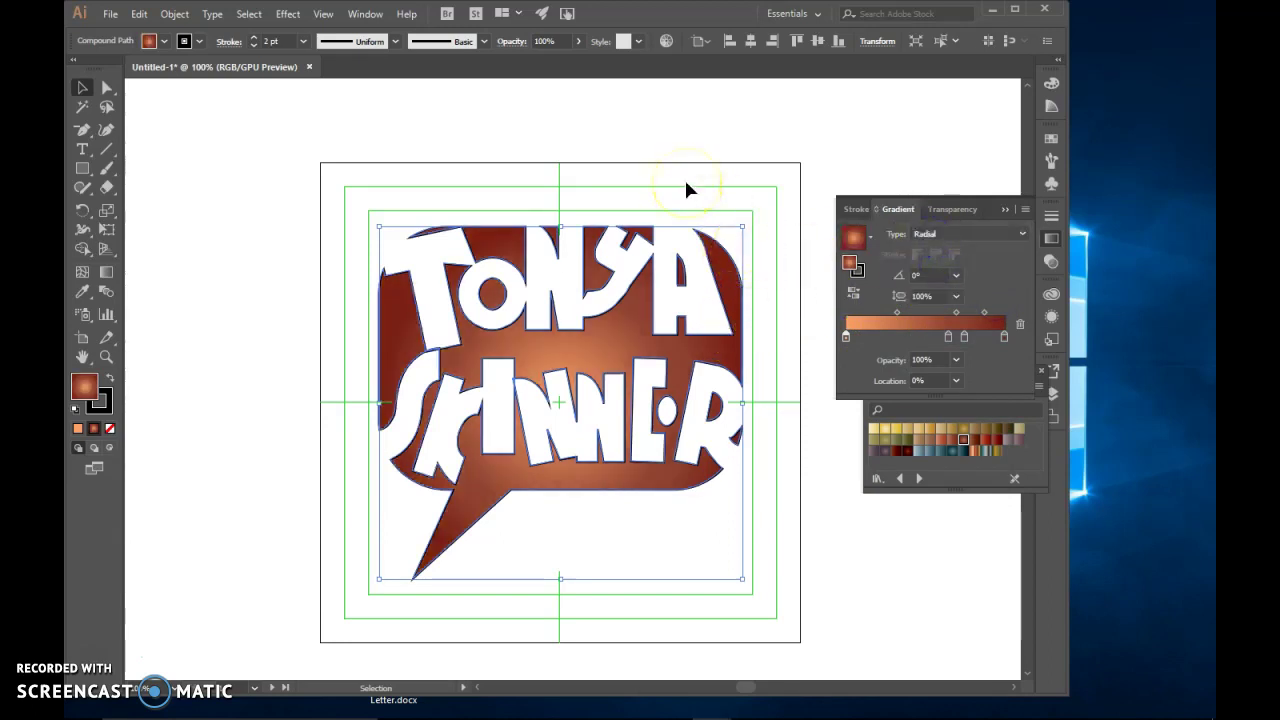
left_click_drag(680, 228, 633, 352)
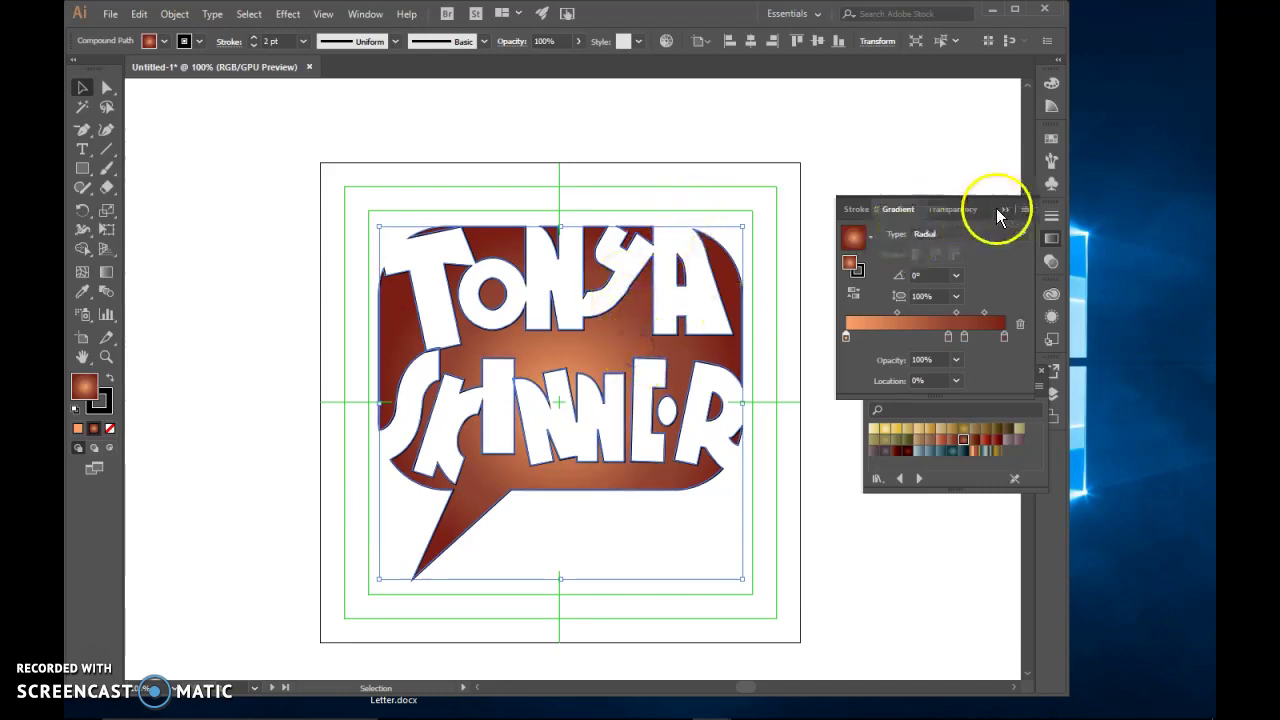
Collapse the Gradient and Earthtones panels and show the Appearance panel
left_click(1002, 209)
left_click(1048, 368)
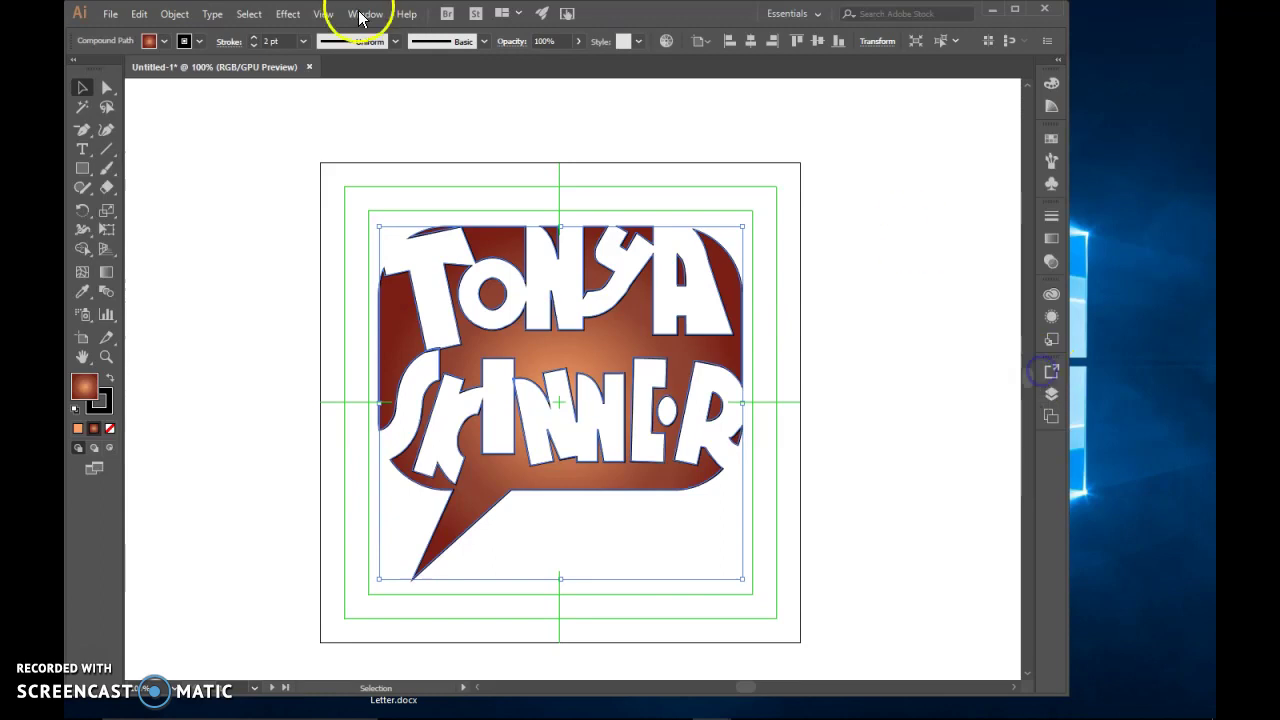
left_click(365, 13)
left_click(443, 219)
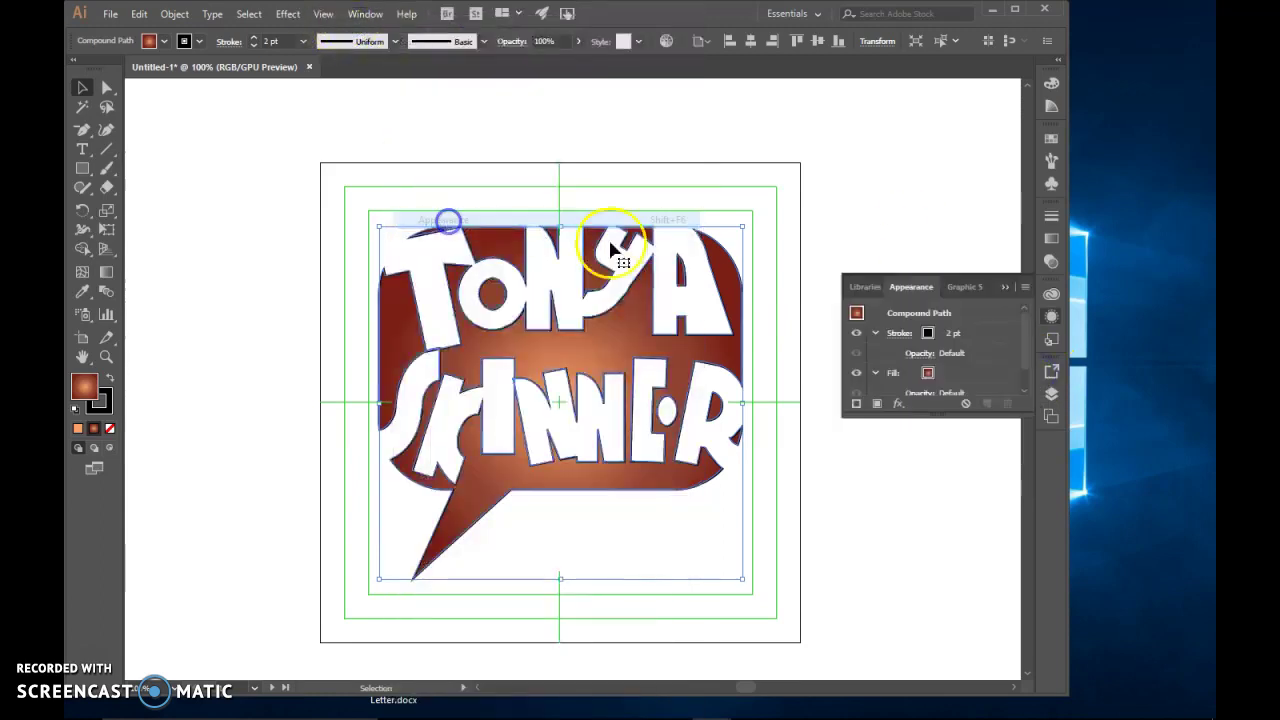
Add a Drop Shadow effect to the bubble with Preview on and blur reduced
left_click(899, 406)
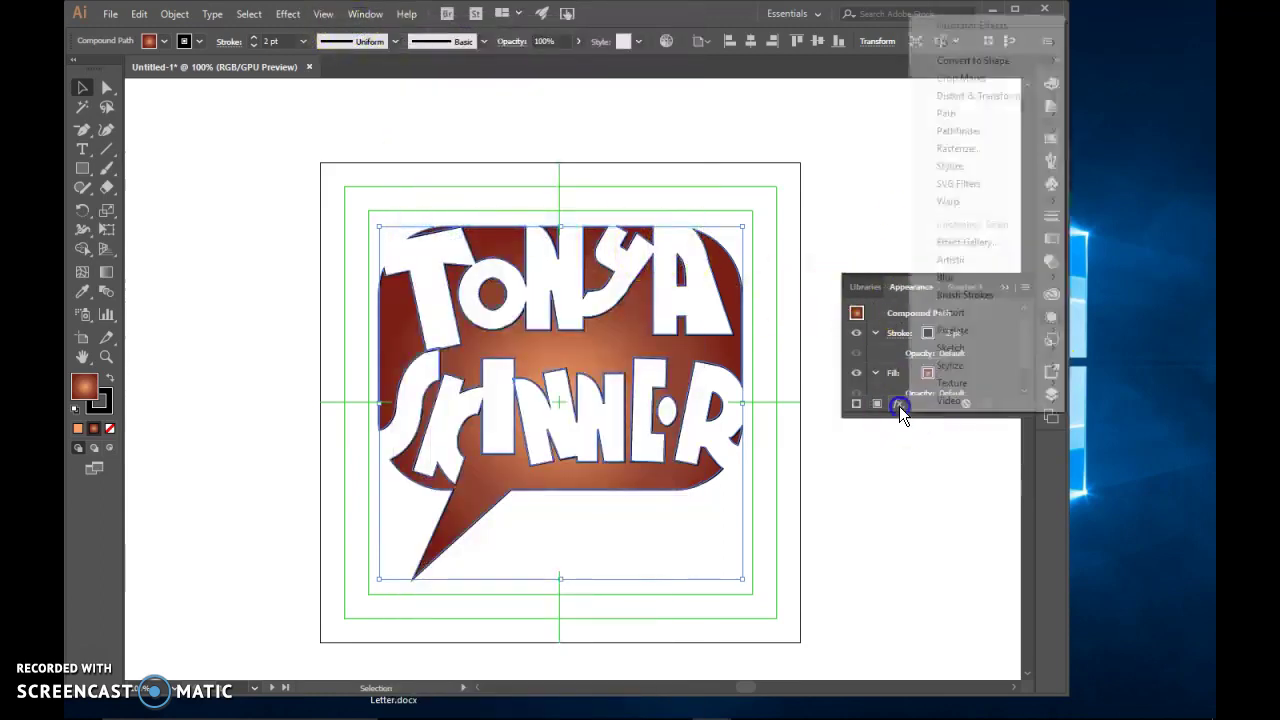
mouse_move(945, 170)
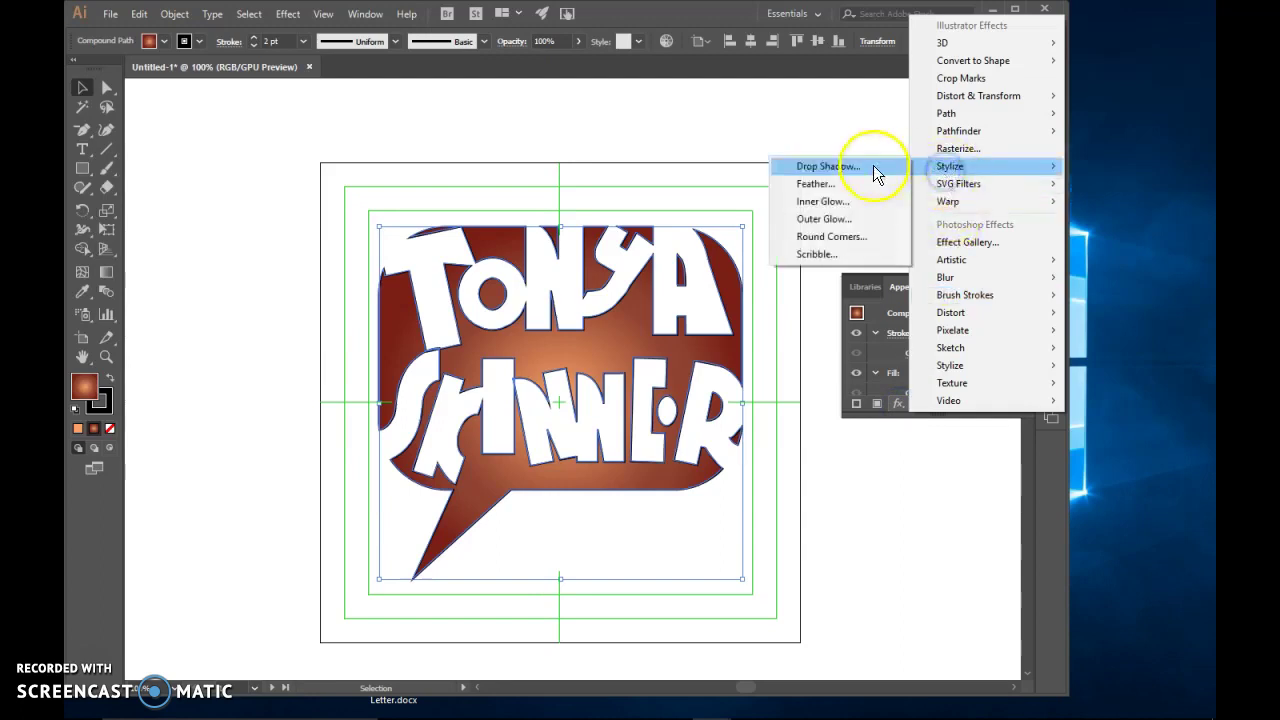
left_click(873, 165)
left_click_drag(561, 236, 734, 155)
left_click(634, 352)
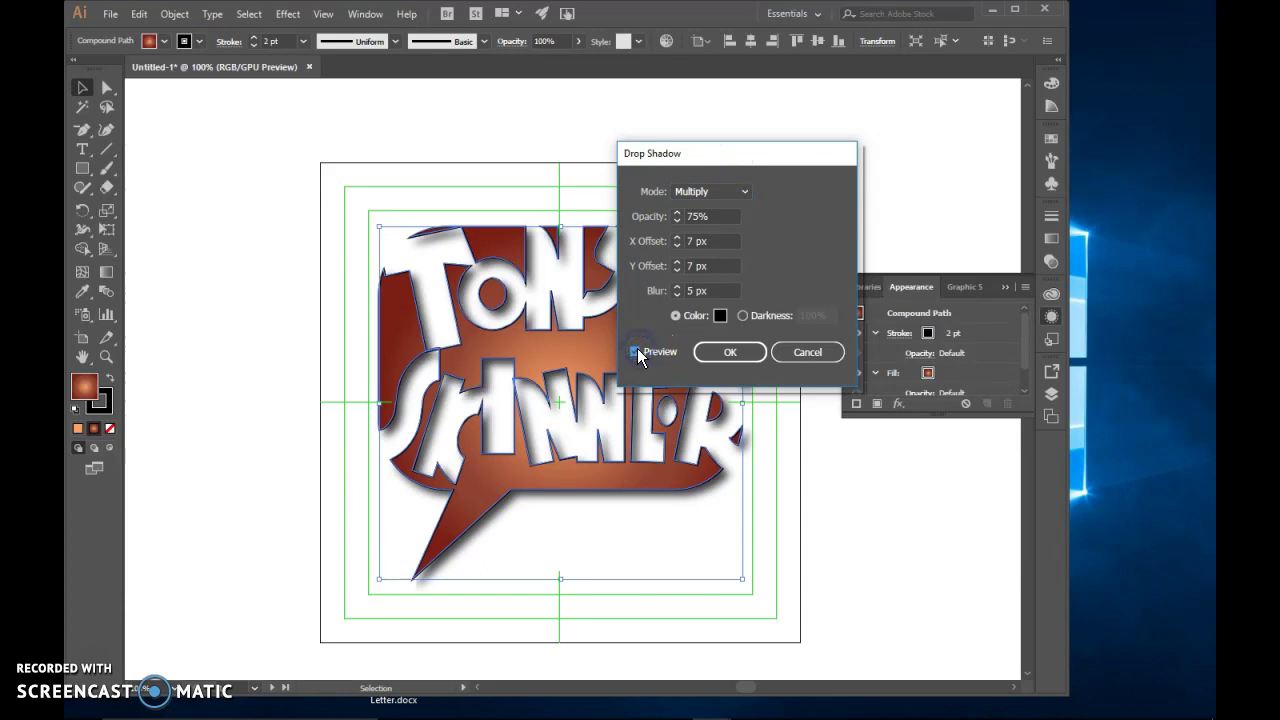
left_click(677, 295)
left_click(677, 295)
left_click(677, 295)
left_click(677, 295)
left_click(677, 295)
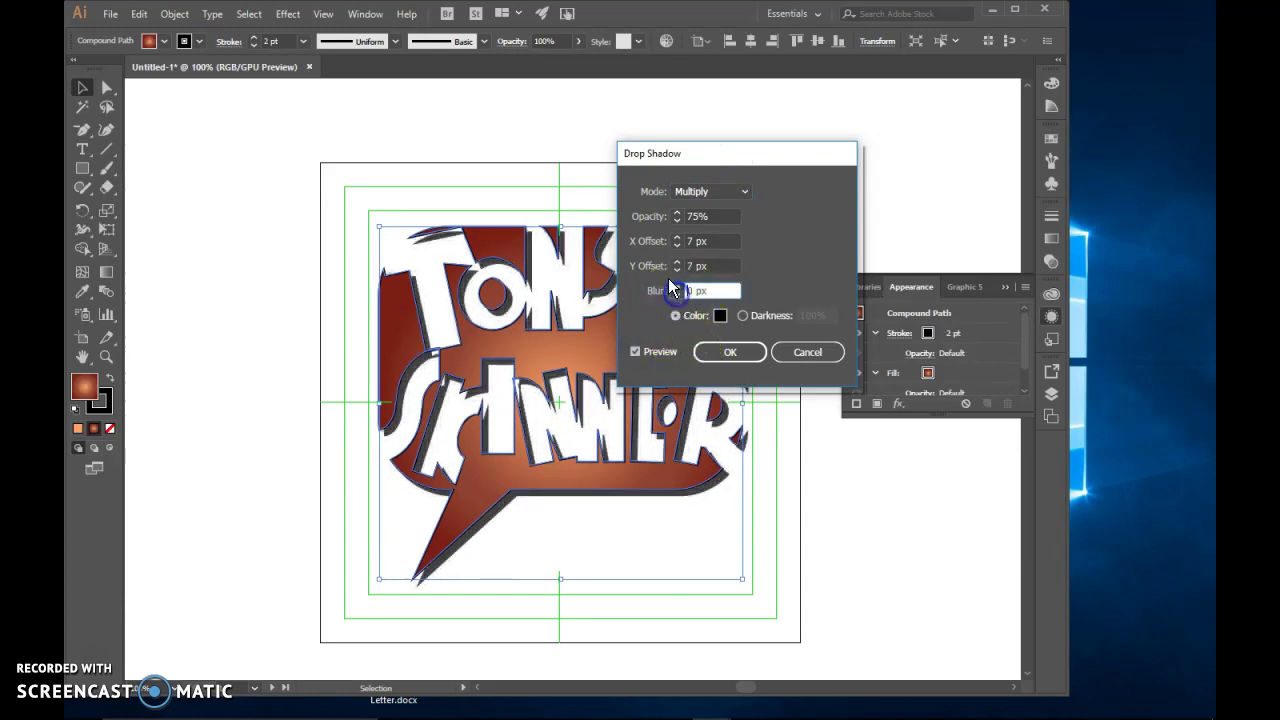
Set the shadow to 3 px X and 2 px Y offset, soften the blur, and apply
left_click(677, 270)
left_click(677, 270)
left_click(677, 270)
left_click(677, 270)
left_click(677, 270)
left_click(677, 245)
left_click(677, 245)
left_click(677, 245)
left_click(677, 245)
left_click(677, 287)
left_click(677, 287)
left_click(677, 287)
left_click(677, 287)
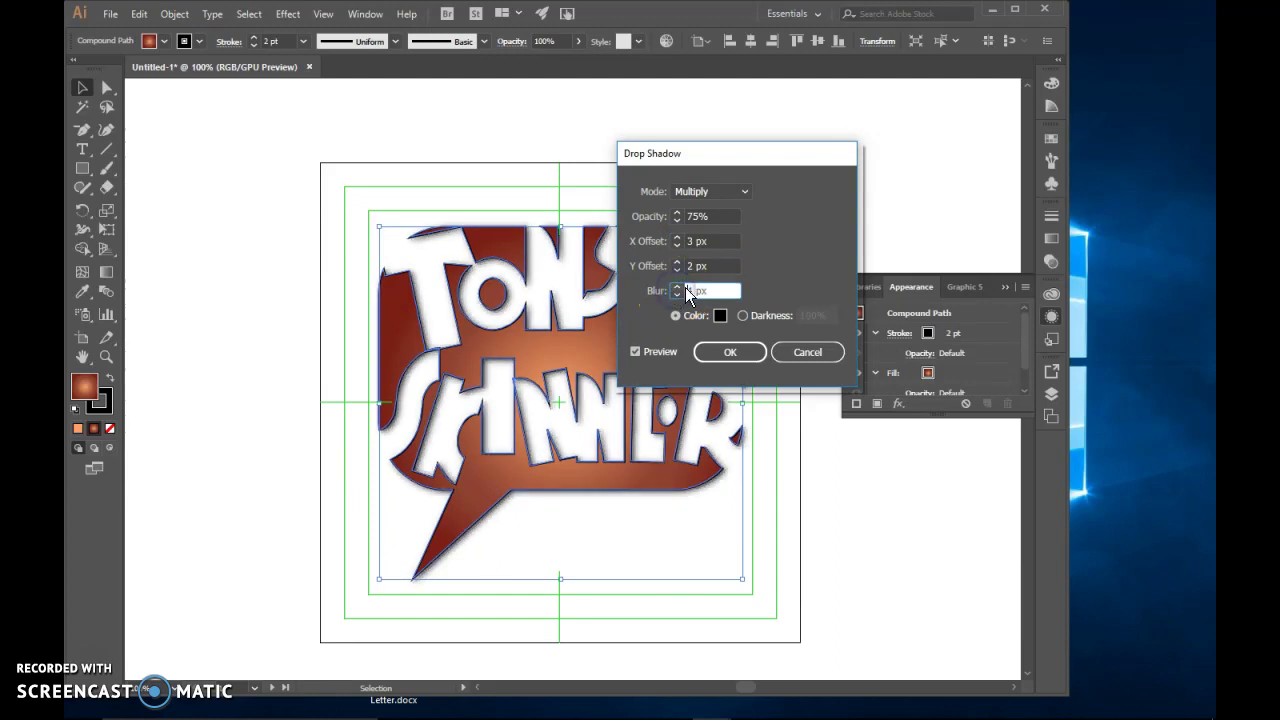
left_click(758, 355)
left_click(821, 464)
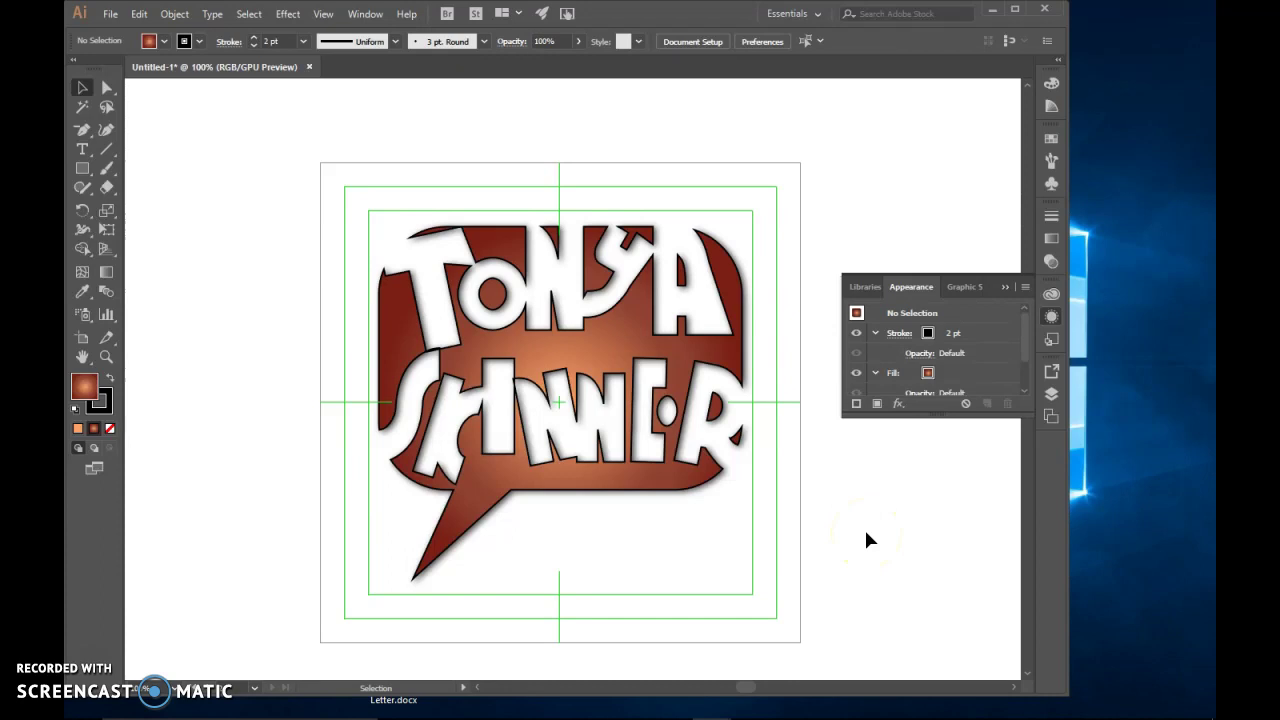
Export the artwork as Logo.png at Screen 72 ppi with a transparent background
left_click(108, 14)
left_click(186, 297)
left_click(385, 316)
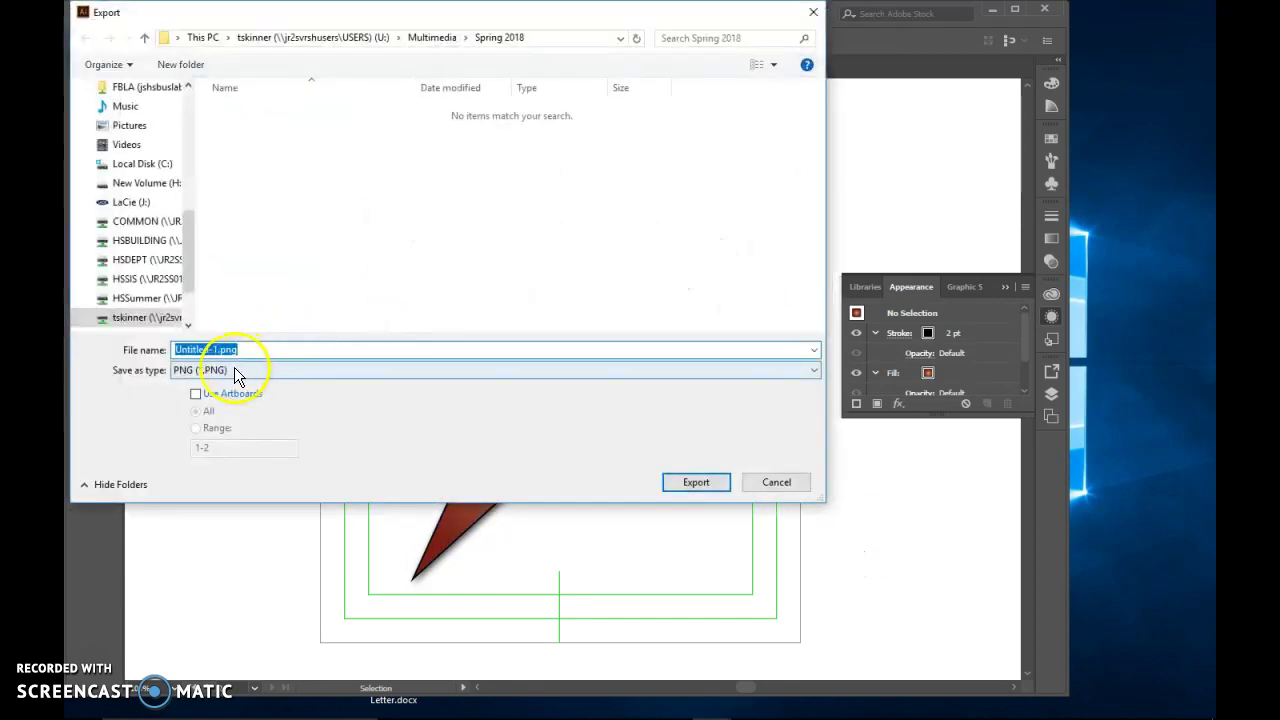
type("Logo")
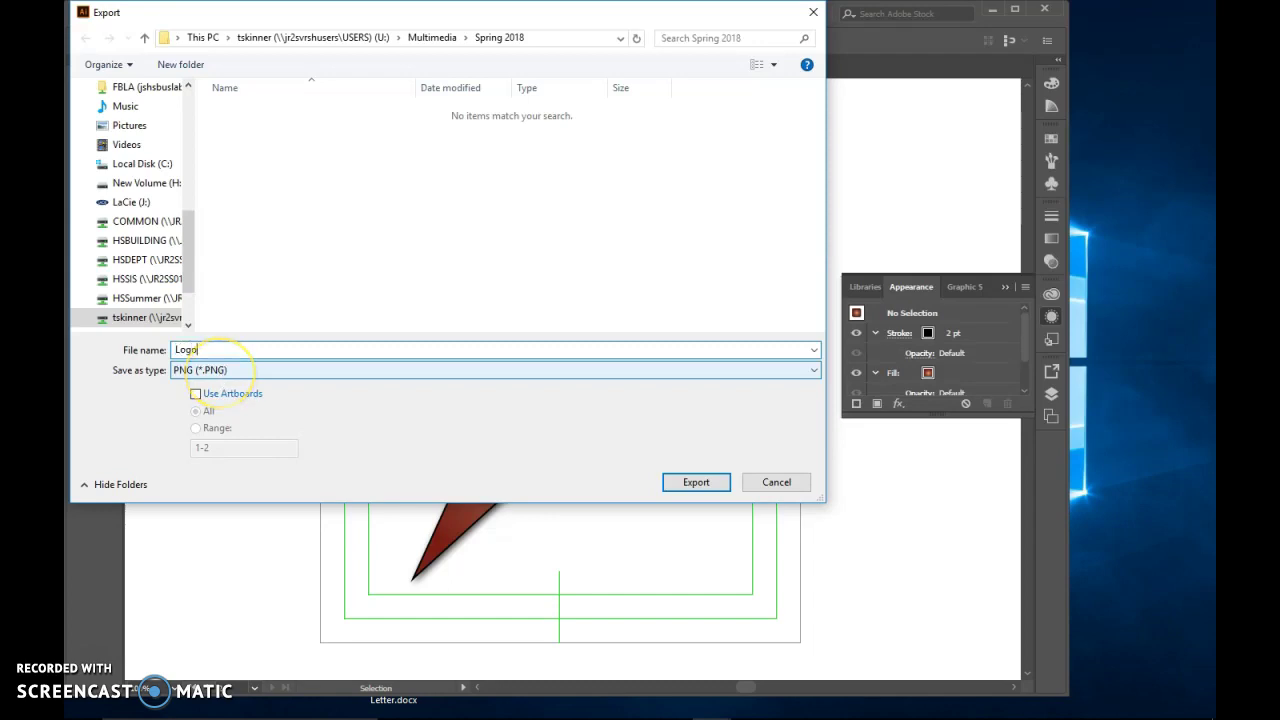
key("Return")
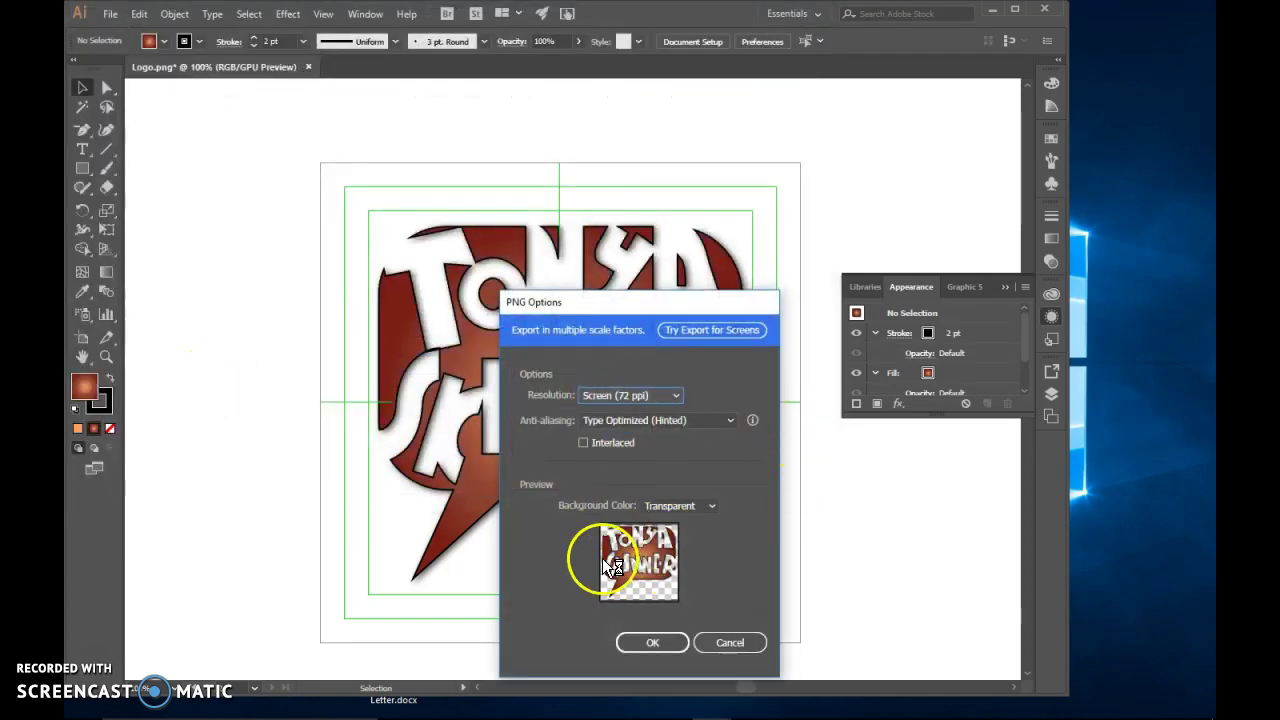
left_click(662, 646)
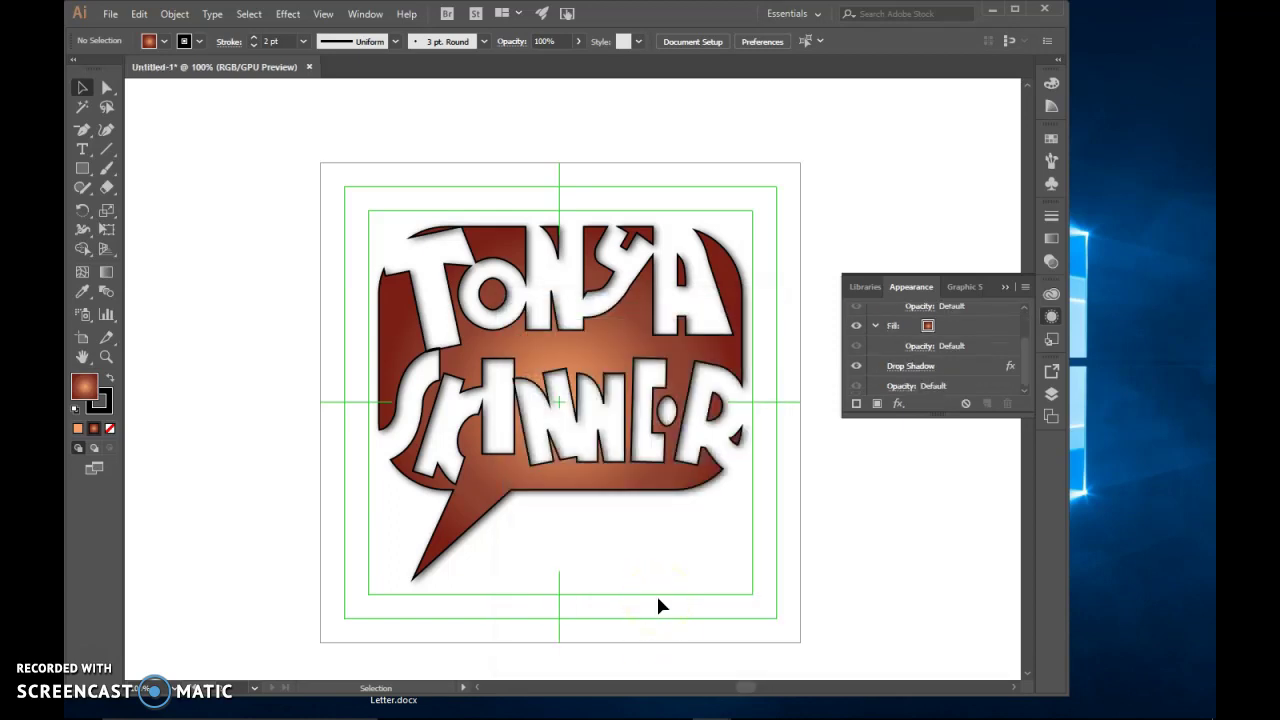
mouse_move(394, 708)
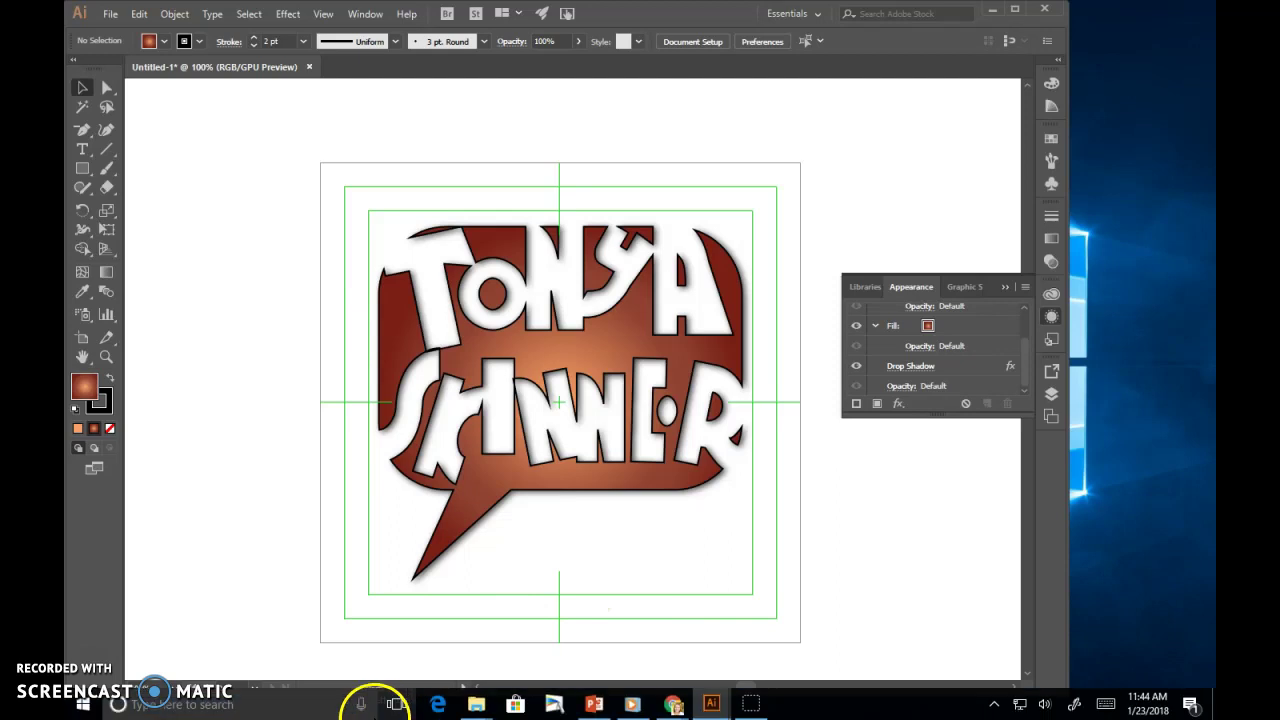